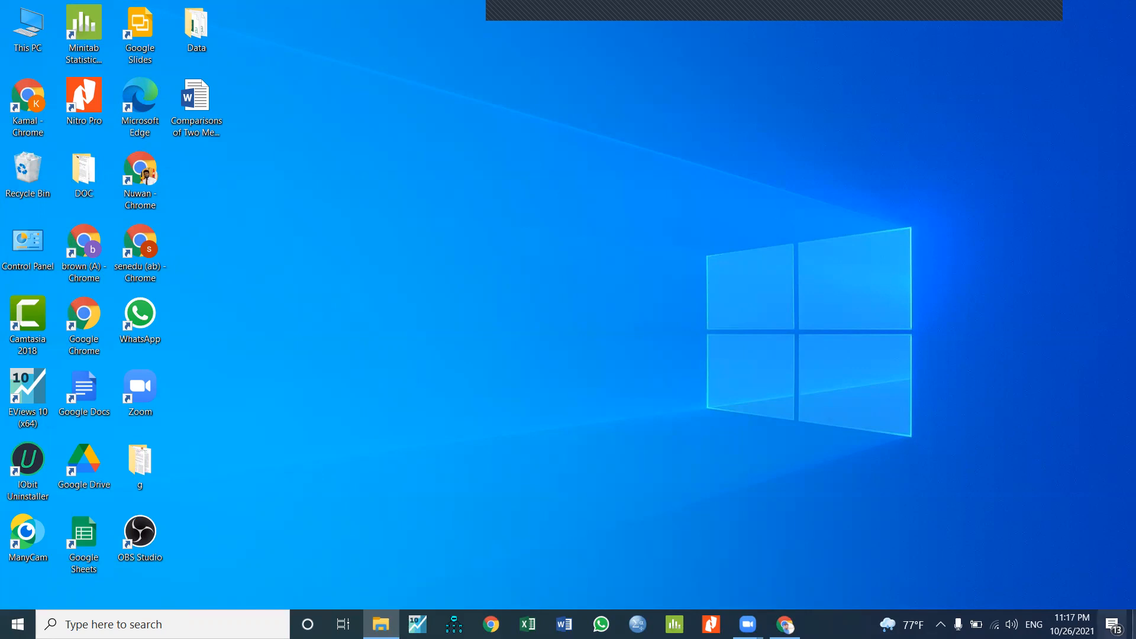
# - Switch to Chrome and run a Google search for "CRAN mirrors page" in a new tab
pyautogui.click(796, 620)
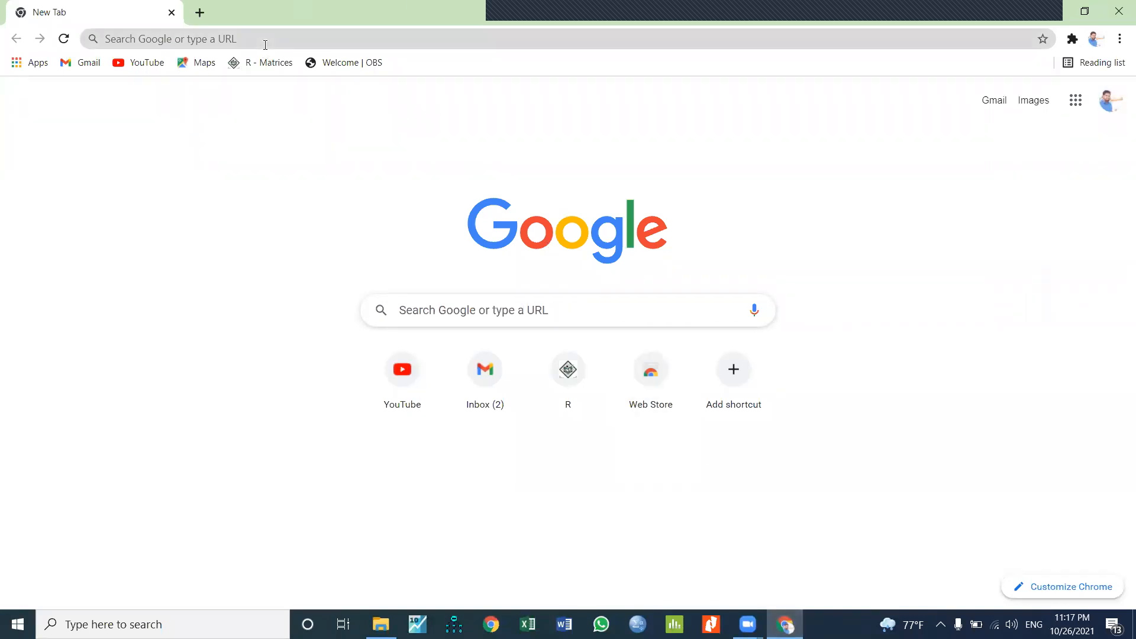
pyautogui.click(265, 39)
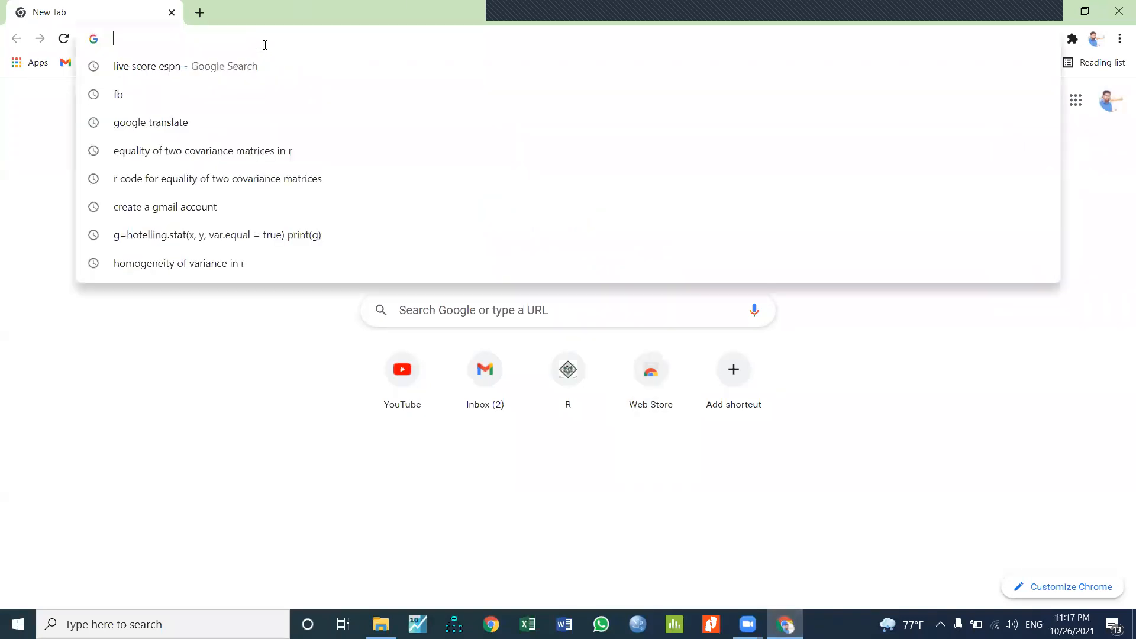
pyautogui.click(172, 467)
pyautogui.click(202, 14)
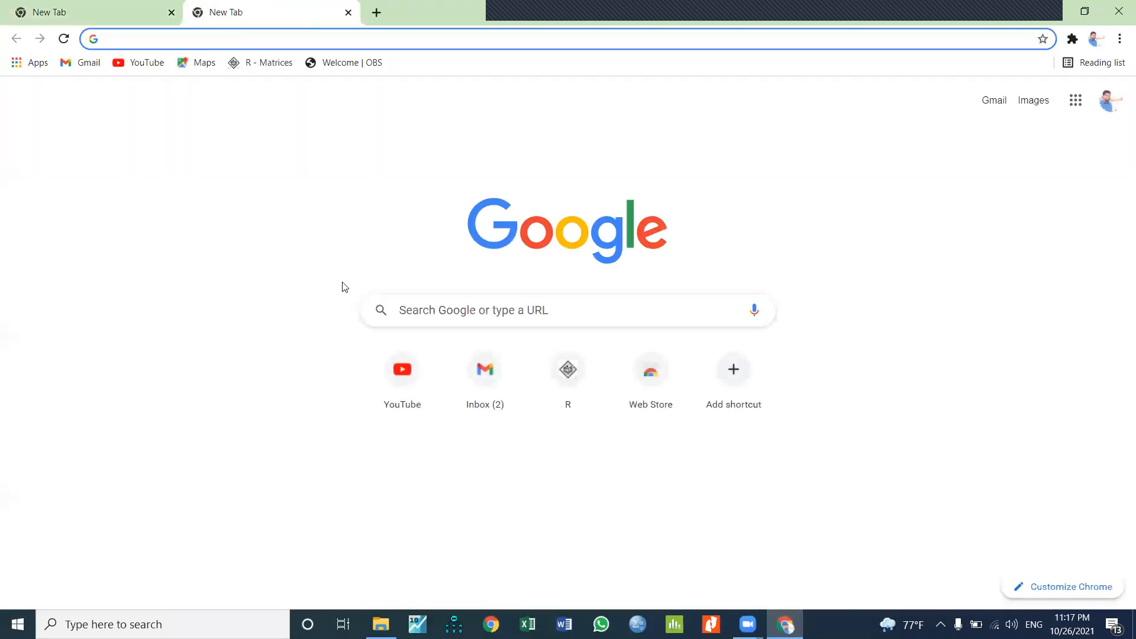
pyautogui.click(416, 306)
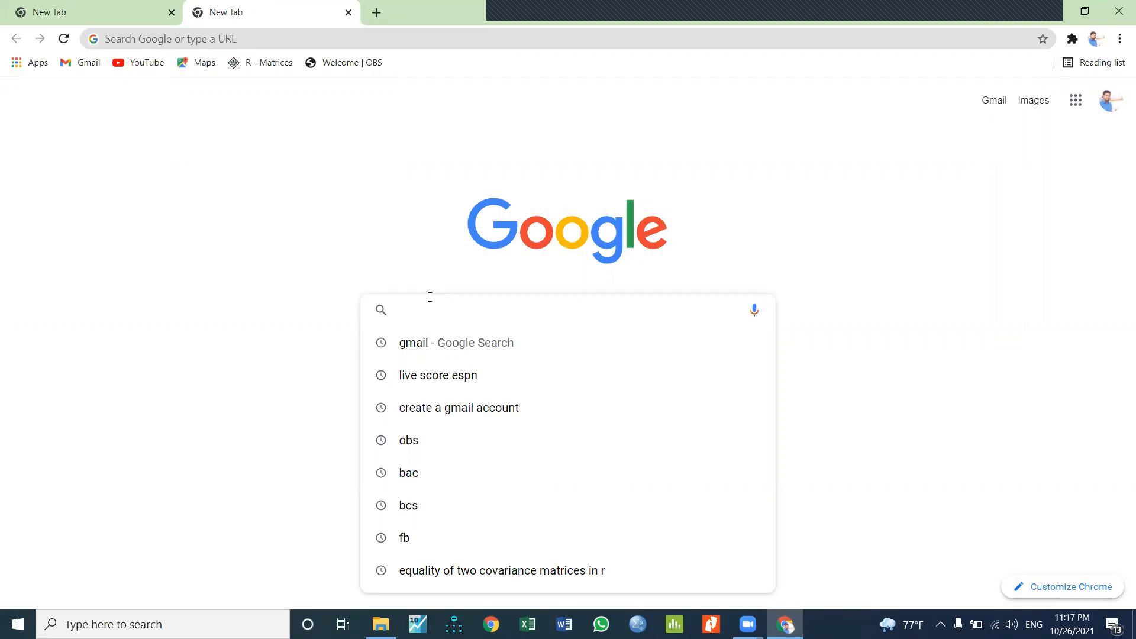
pyautogui.write('C')
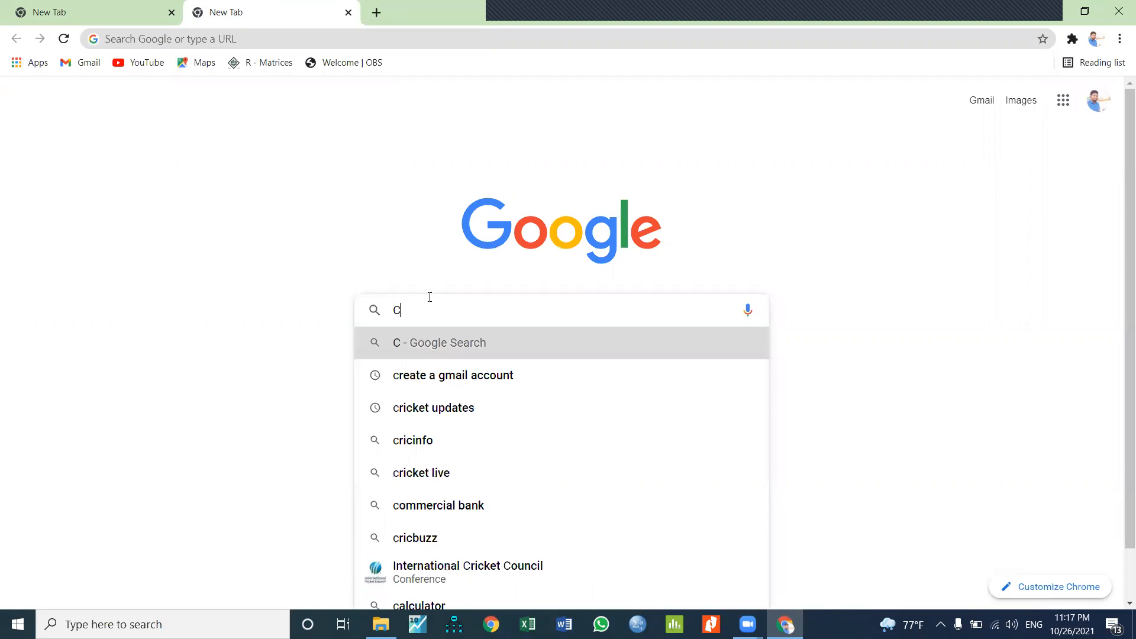
pyautogui.write('A')
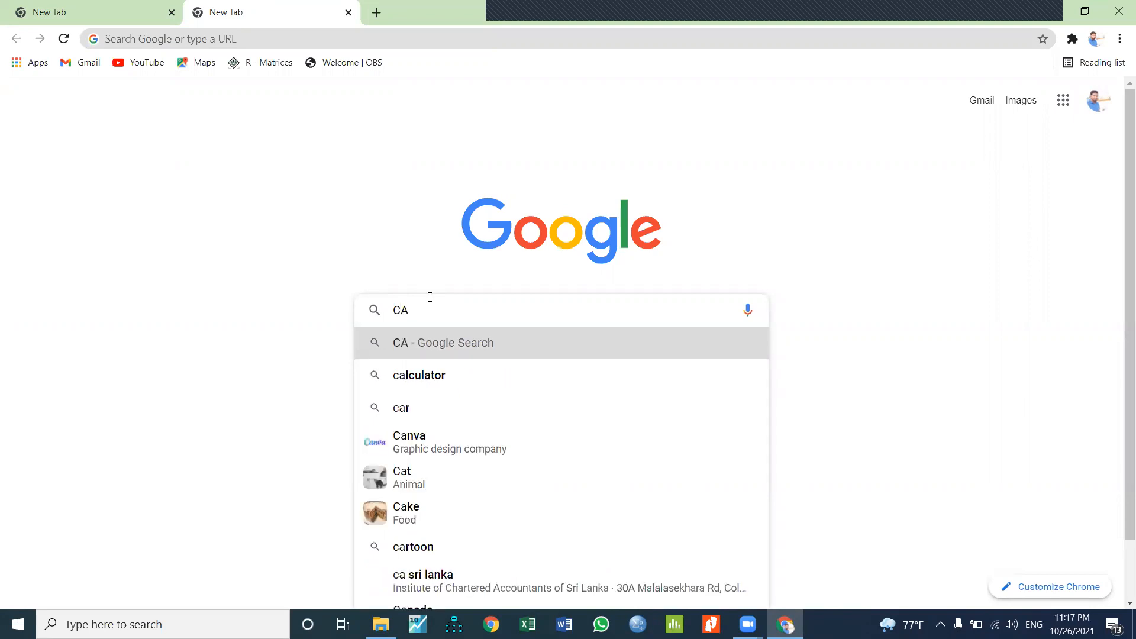
pyautogui.press('BackSpace')
pyautogui.write('R')
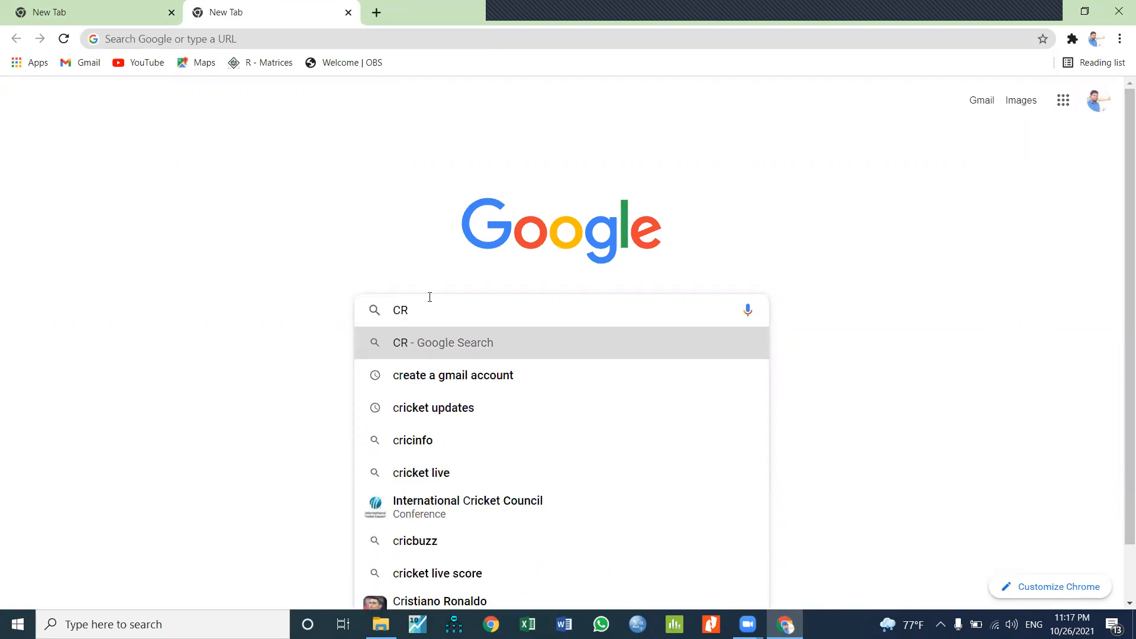
pyautogui.write('AN')
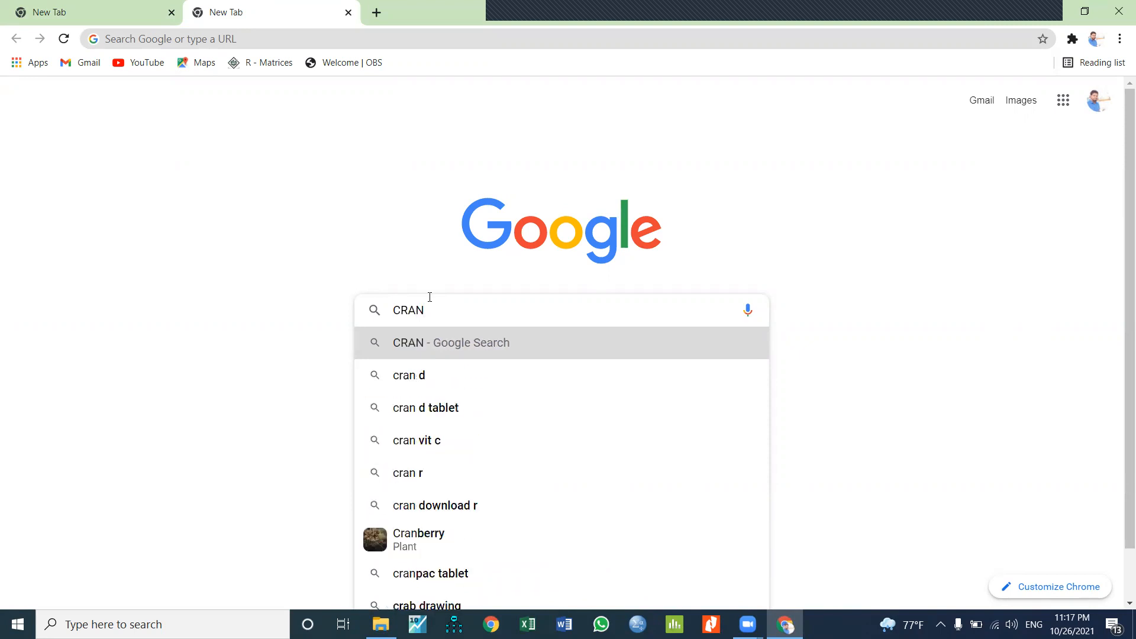
pyautogui.write(' mirror')
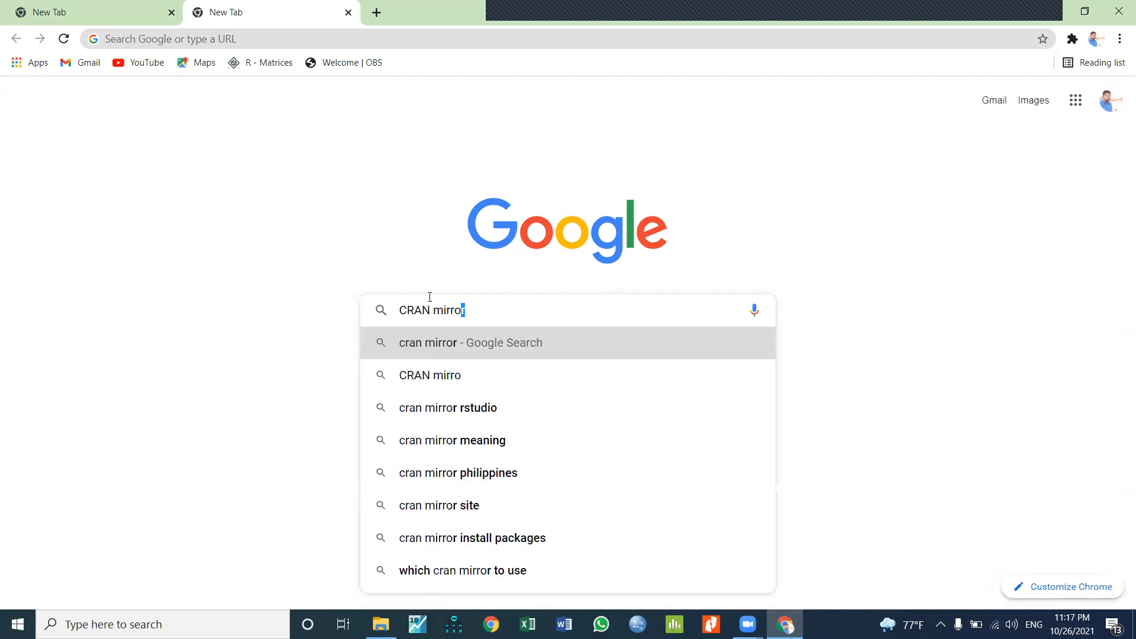
pyautogui.write('s')
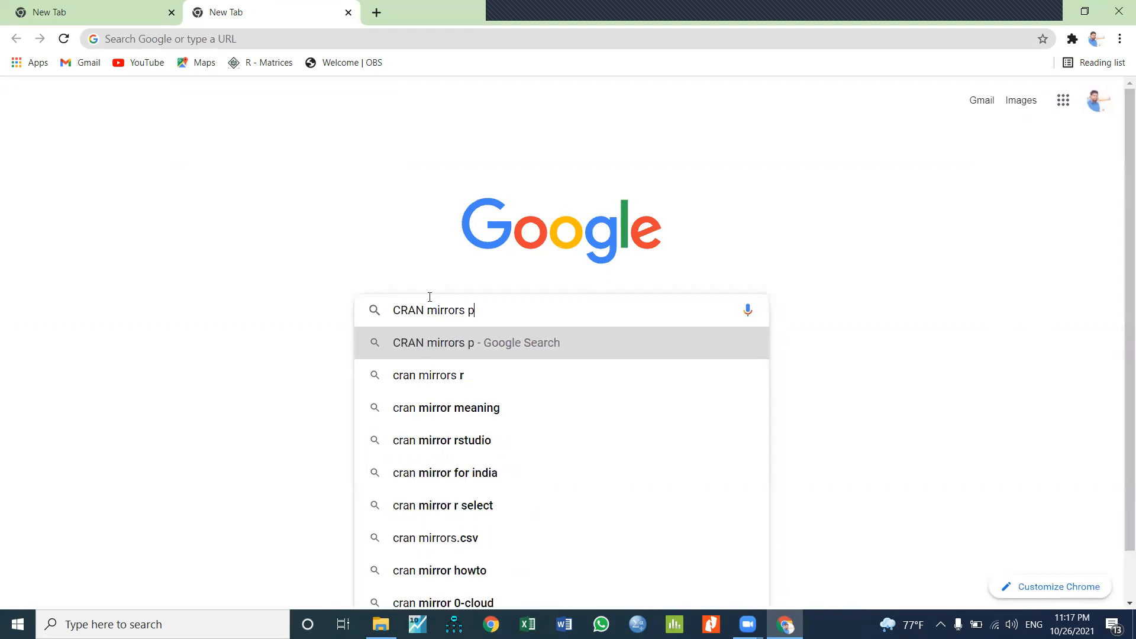
pyautogui.write(' page')
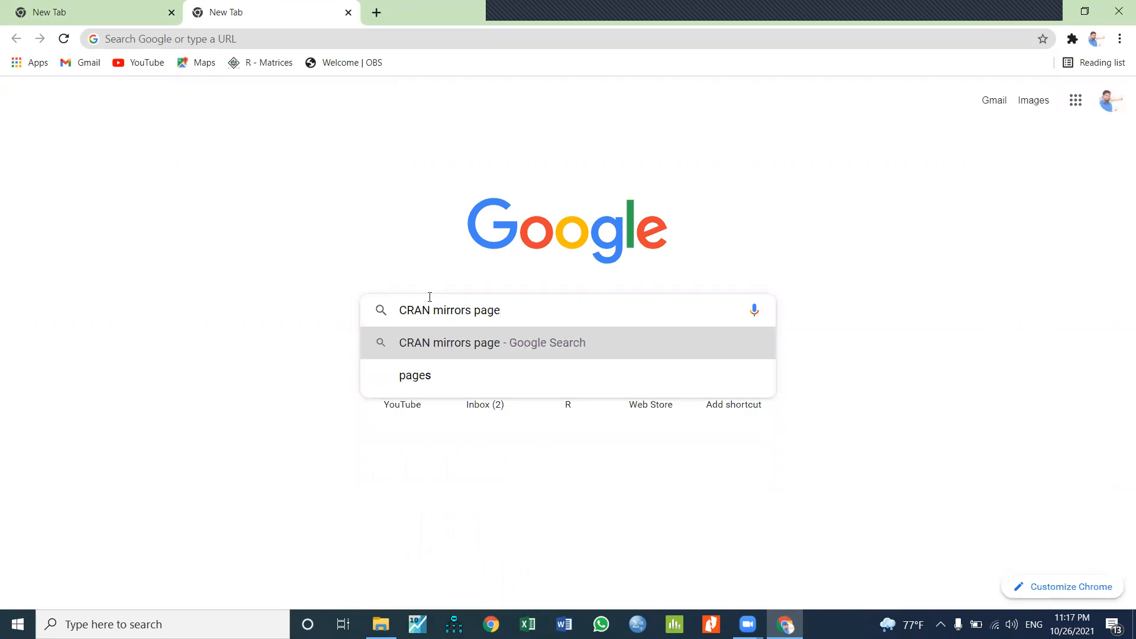
pyautogui.press('Return')
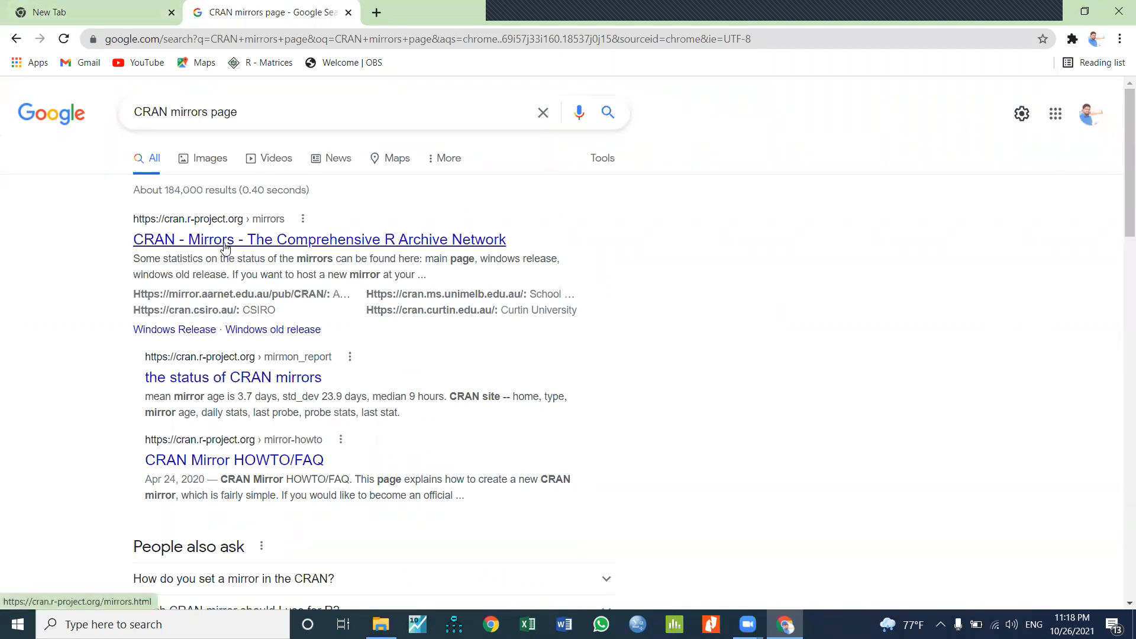
# - Open the CRAN Mirrors search result, go to the 0-Cloud mirror cloud.r-project.org and look over its page
pyautogui.click(308, 247)
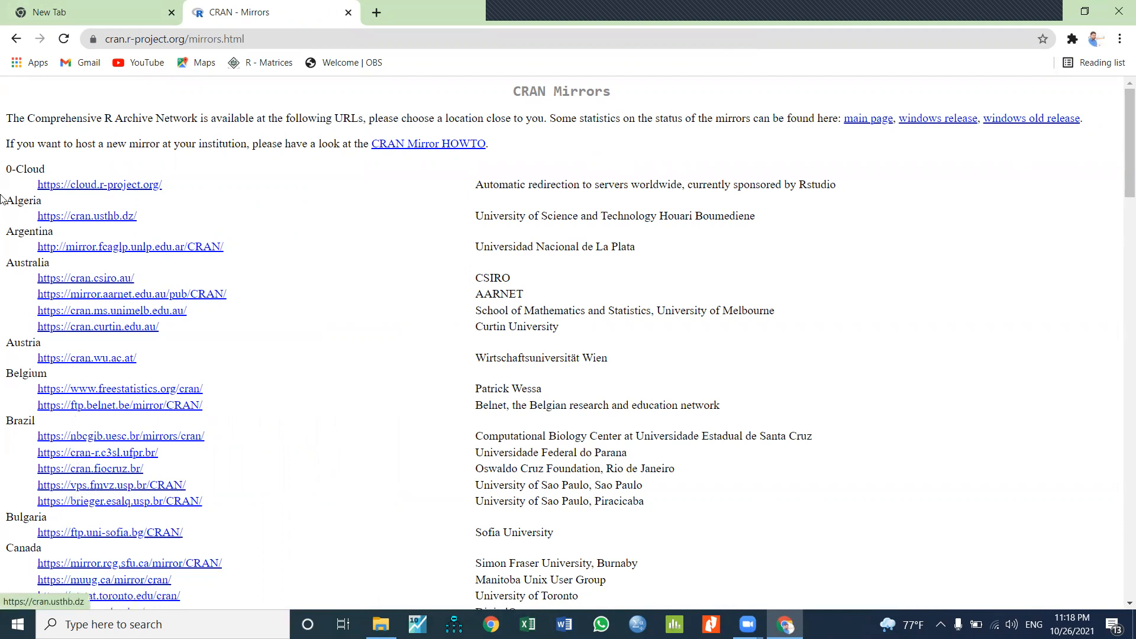
pyautogui.click(66, 187)
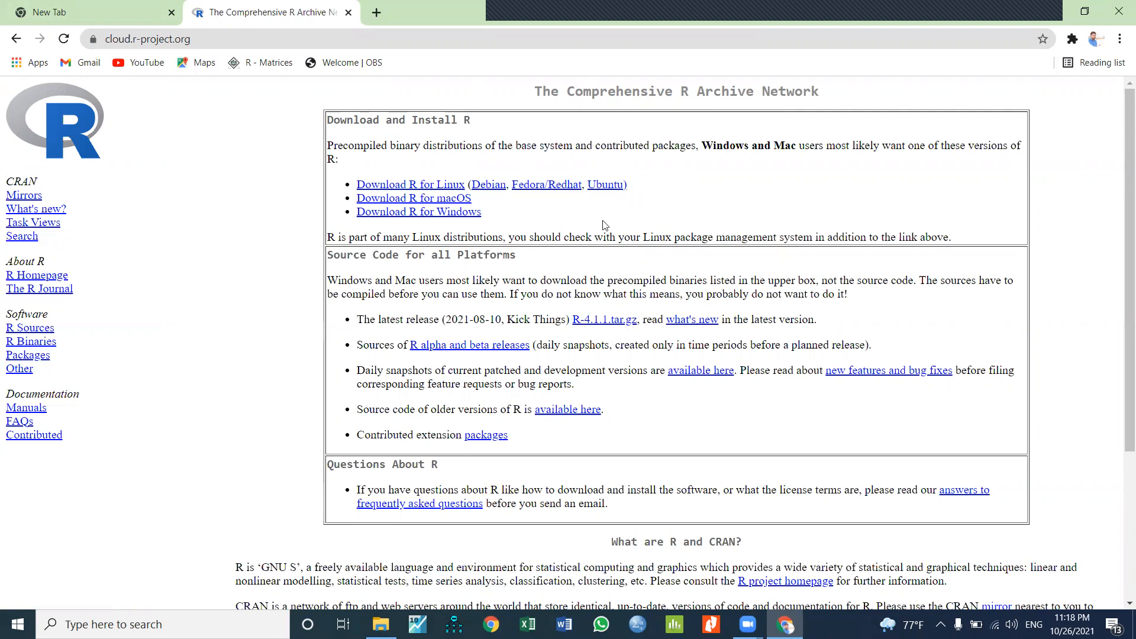
pyautogui.scroll(-3, 434, 404)
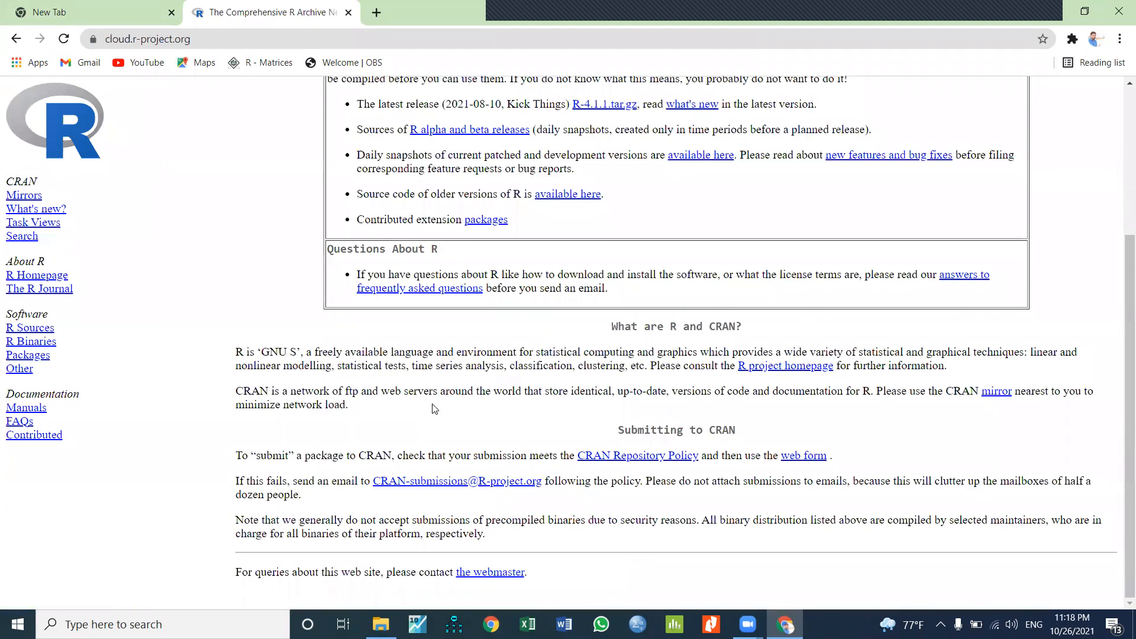
pyautogui.scroll(3, 435, 409)
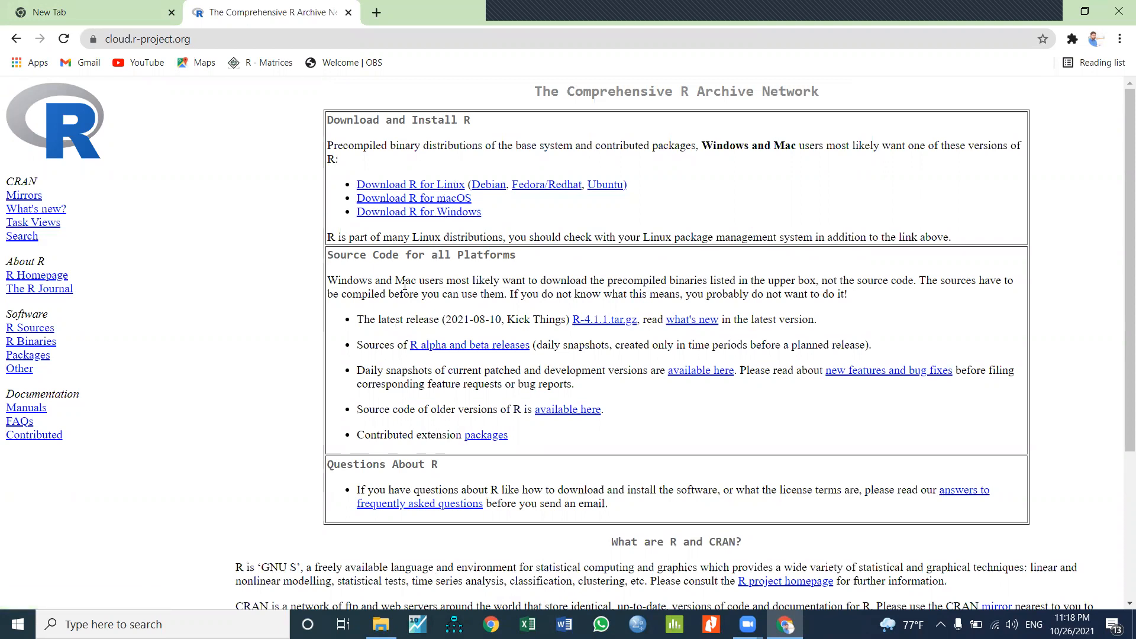
# - Download R 4.1.1 for Windows from the base subdirectory of R for Windows, and pause the running download
pyautogui.click(417, 213)
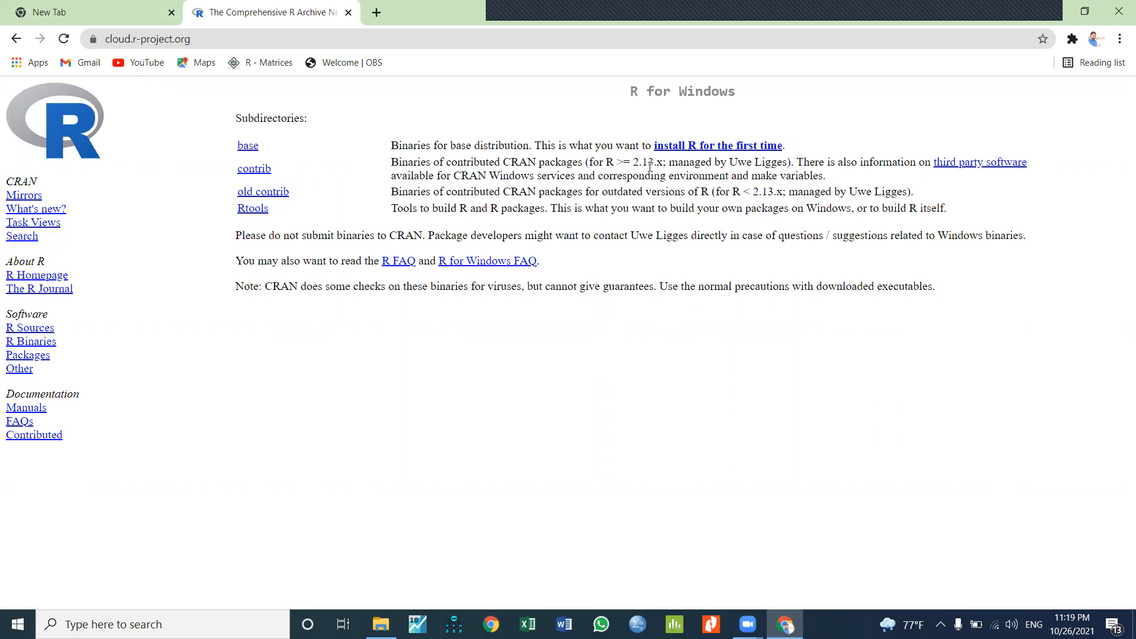
pyautogui.click(254, 155)
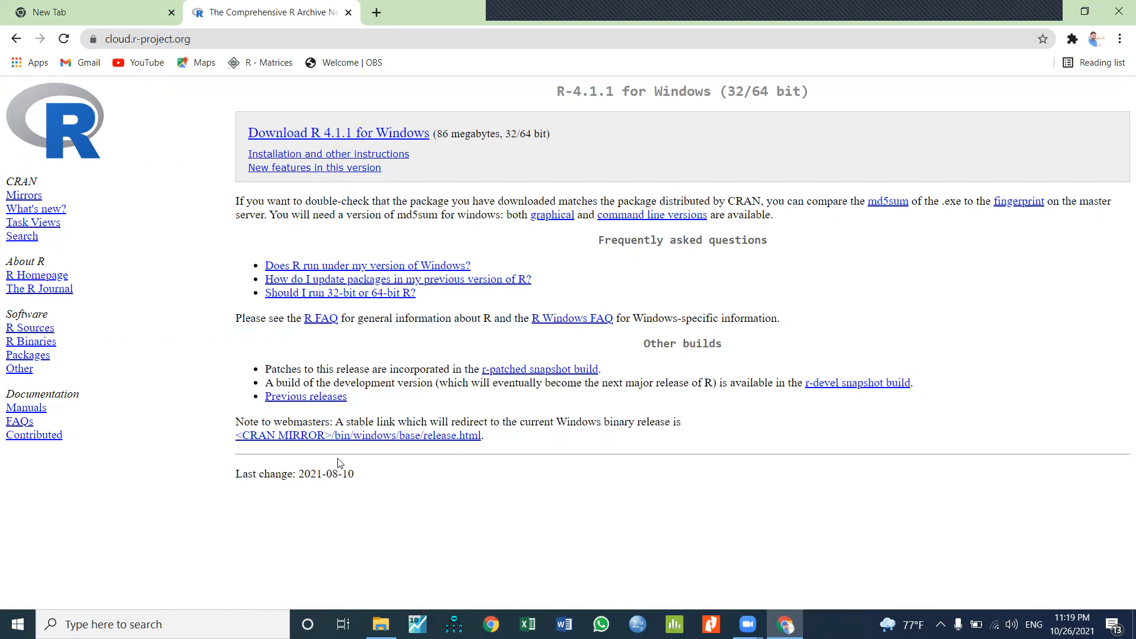
pyautogui.click(409, 136)
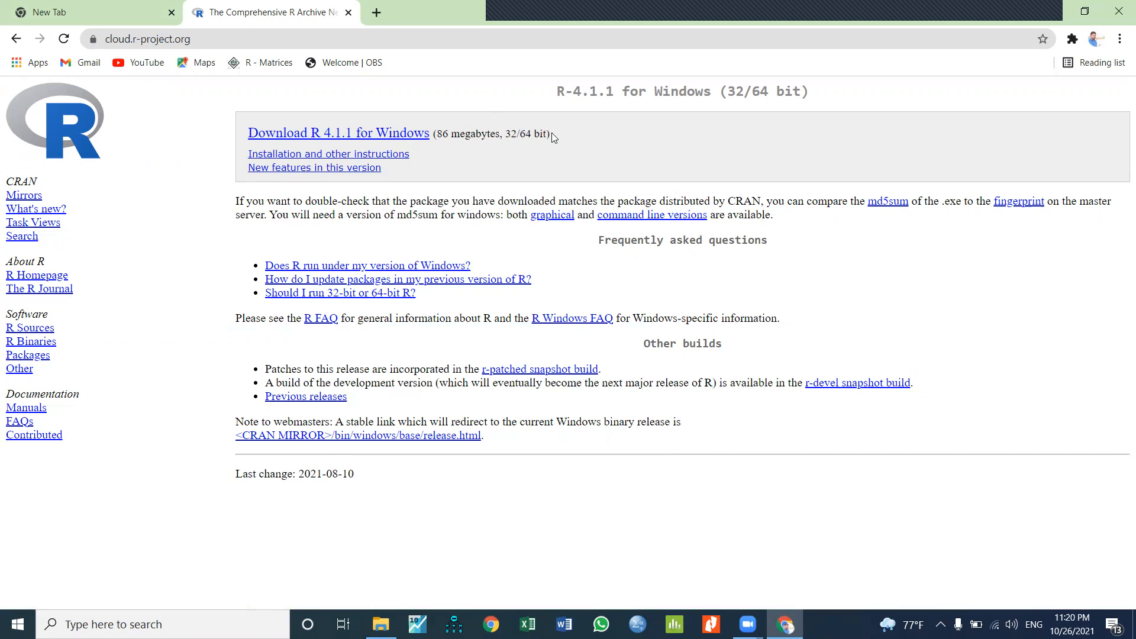
pyautogui.click(401, 141)
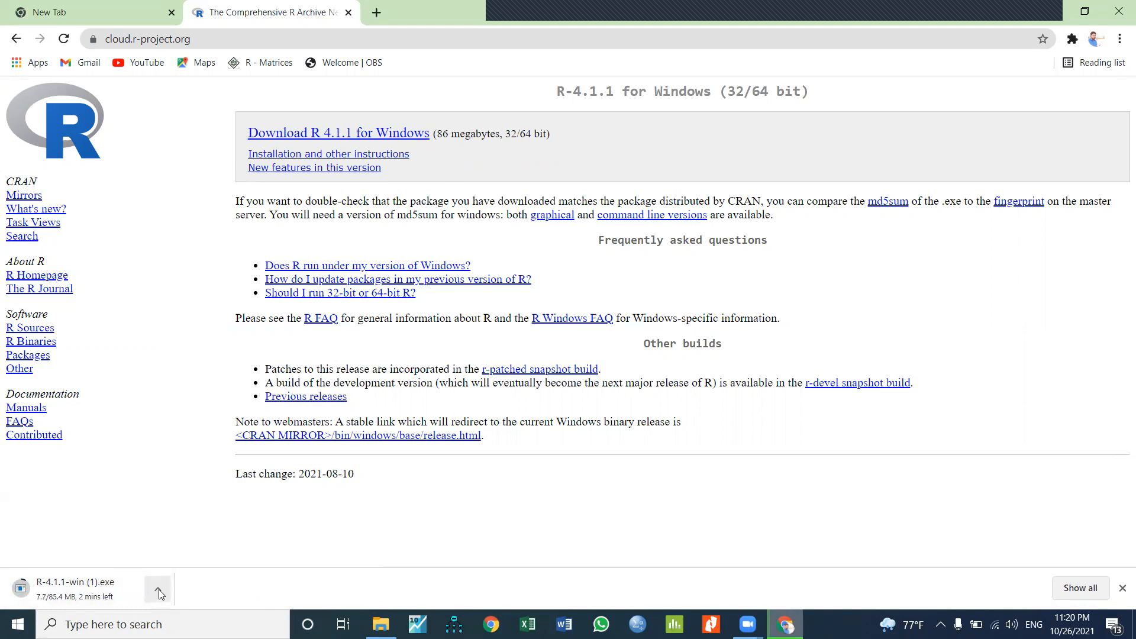
pyautogui.click(159, 588)
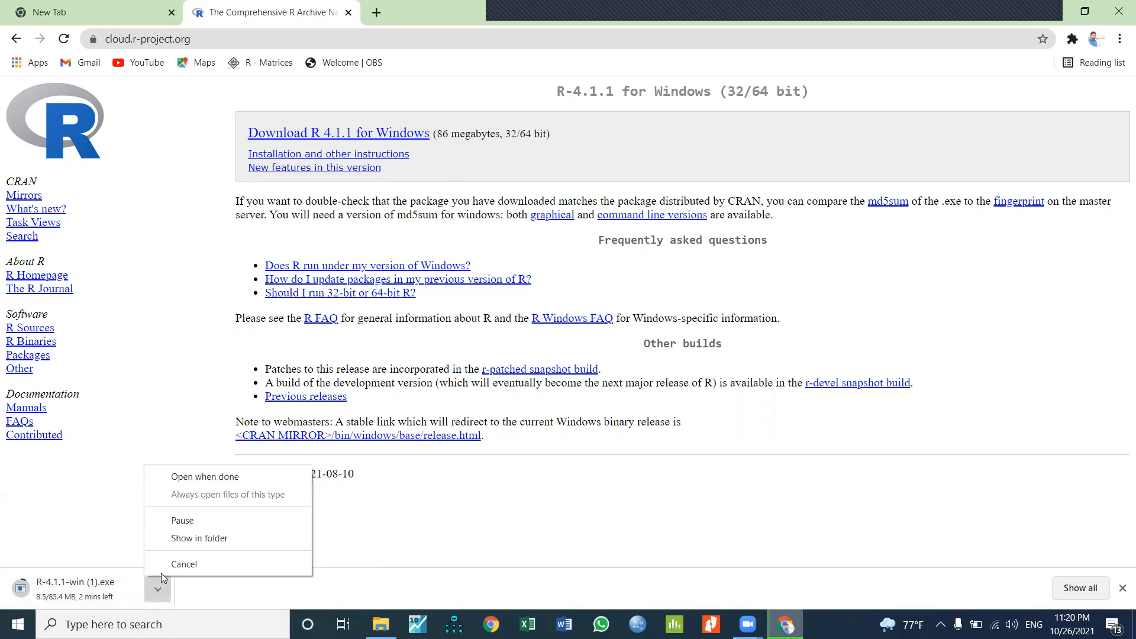
pyautogui.click(185, 521)
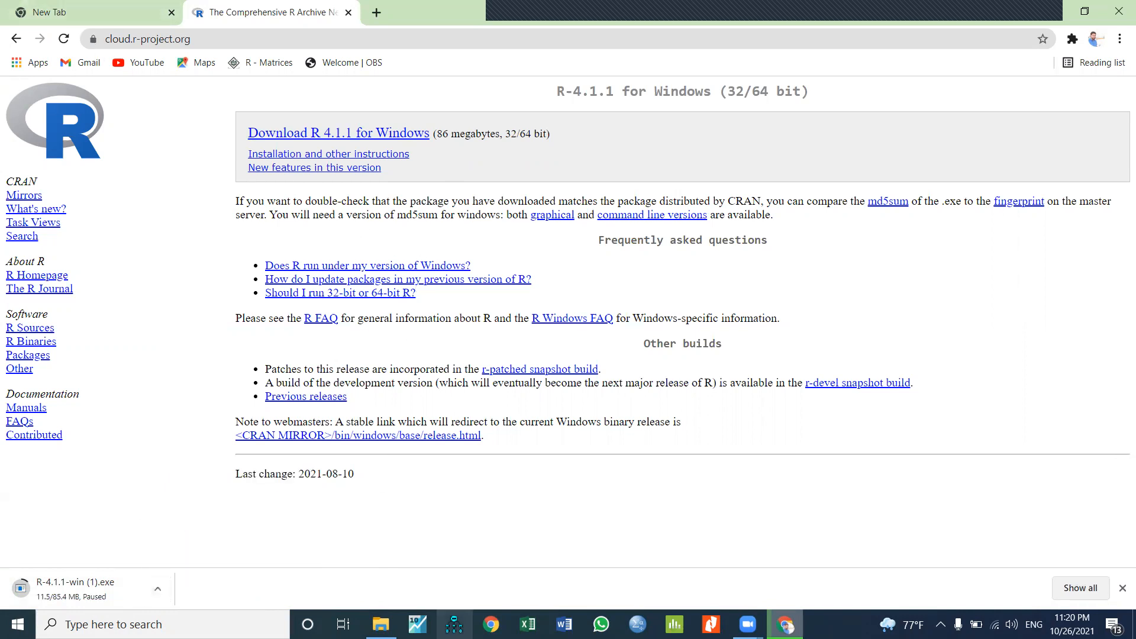
# - Switch to File Explorer and run the R-4.1.1-win installer from the Downloads folder with English as the setup language
pyautogui.click(380, 624)
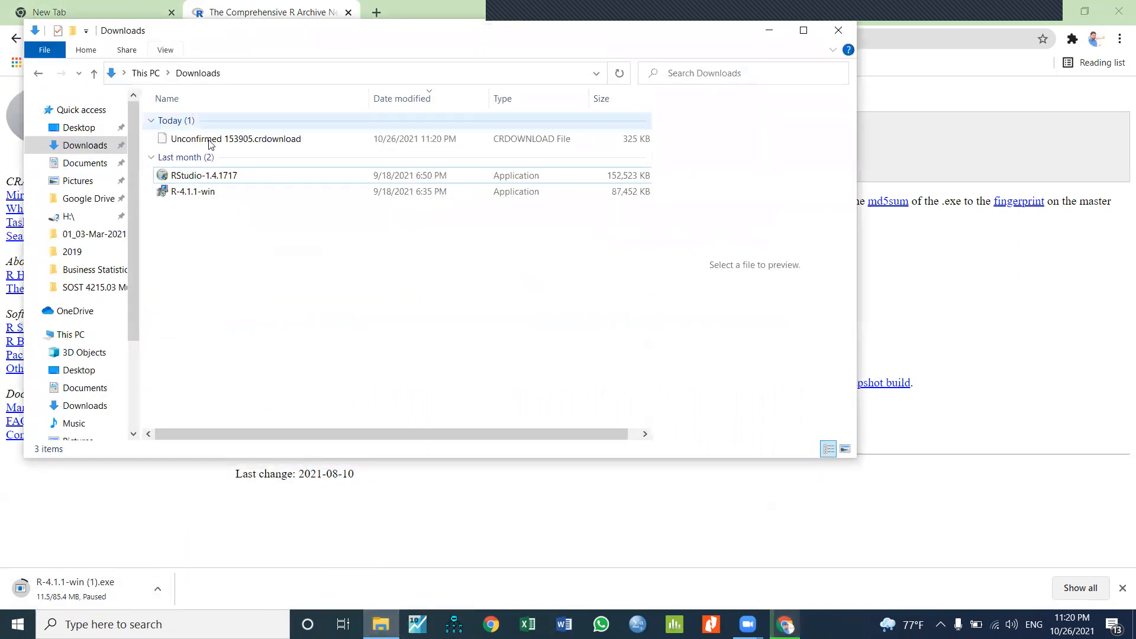
pyautogui.click(206, 194)
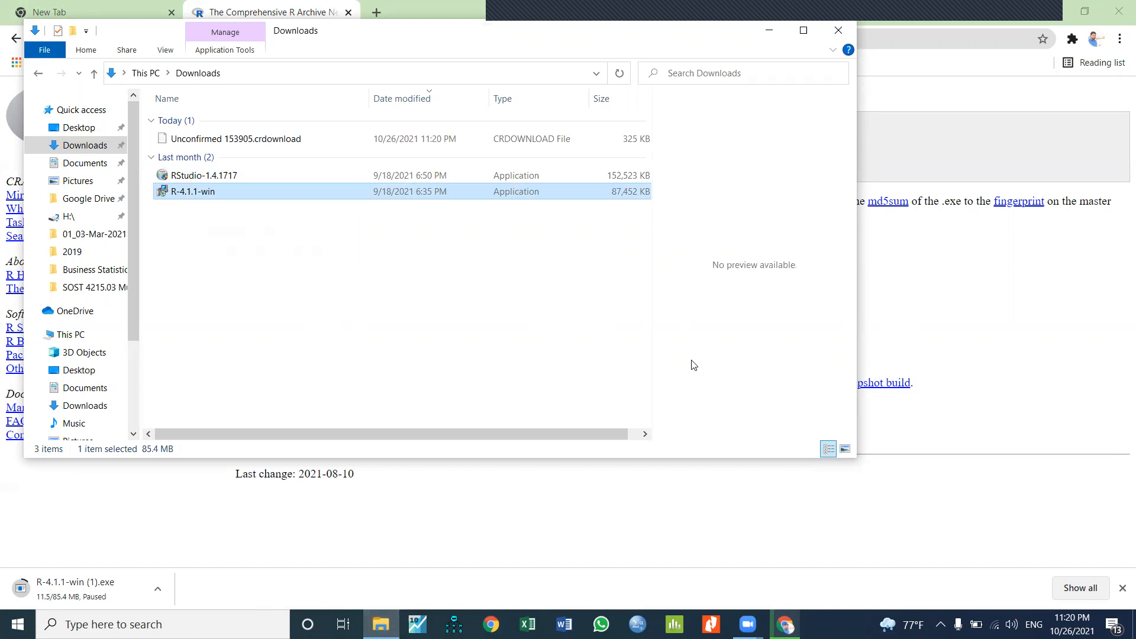
pyautogui.doubleClick(259, 195)
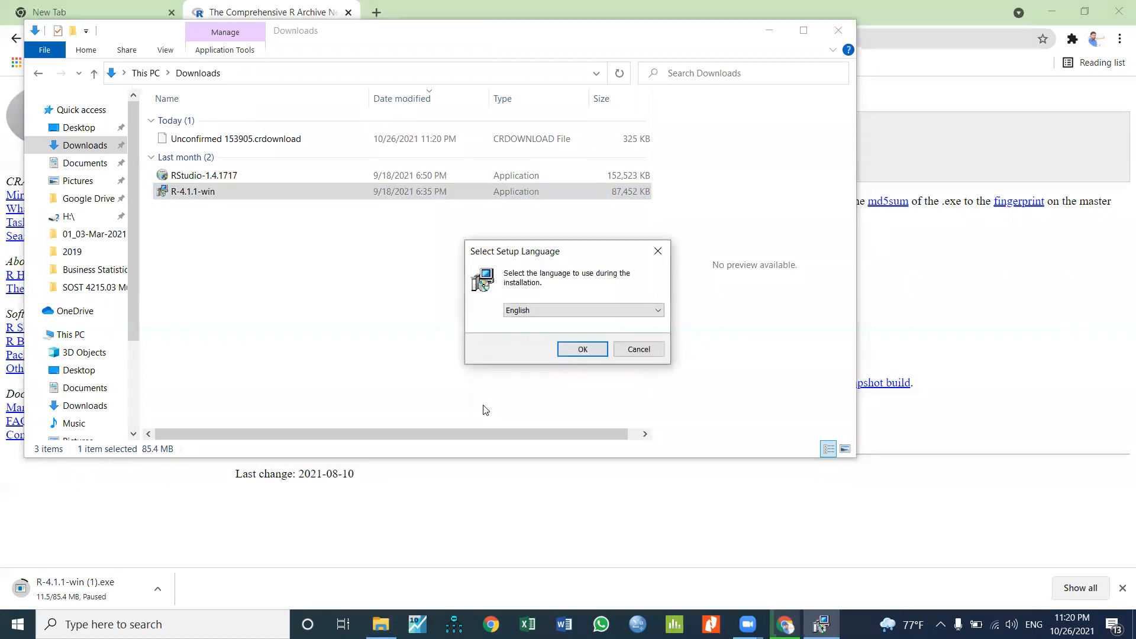
pyautogui.click(595, 351)
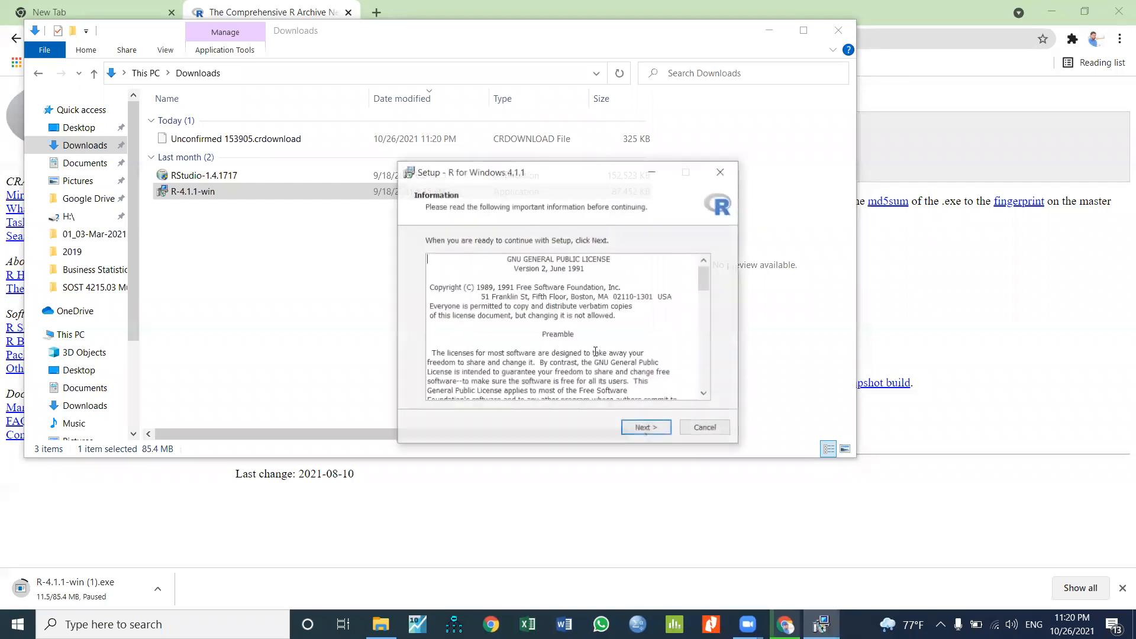
# - Proceed past the license information, accept the install folder C:\Program Files\R\R-4.1.1 and keep the 32-bit Files component selected
pyautogui.click(647, 428)
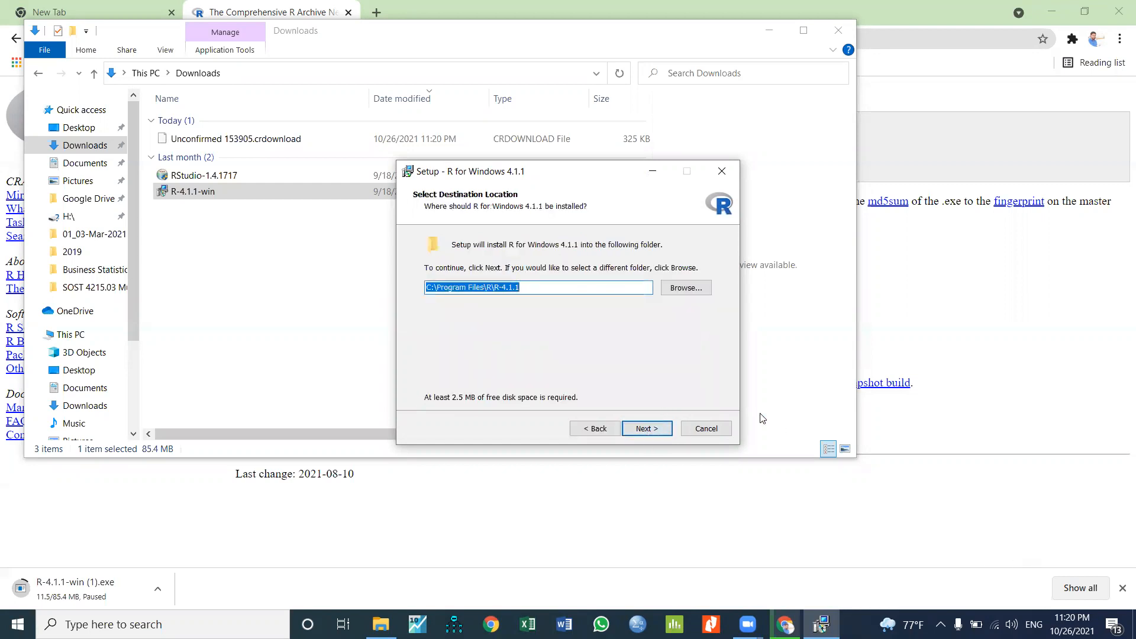
pyautogui.click(666, 428)
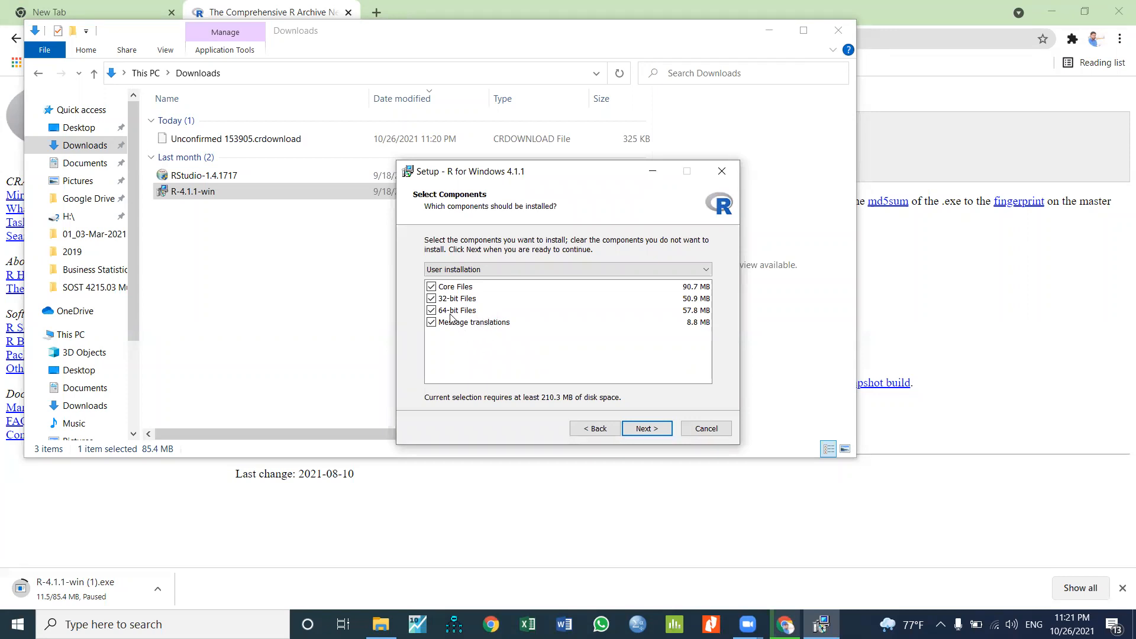
pyautogui.click(431, 299)
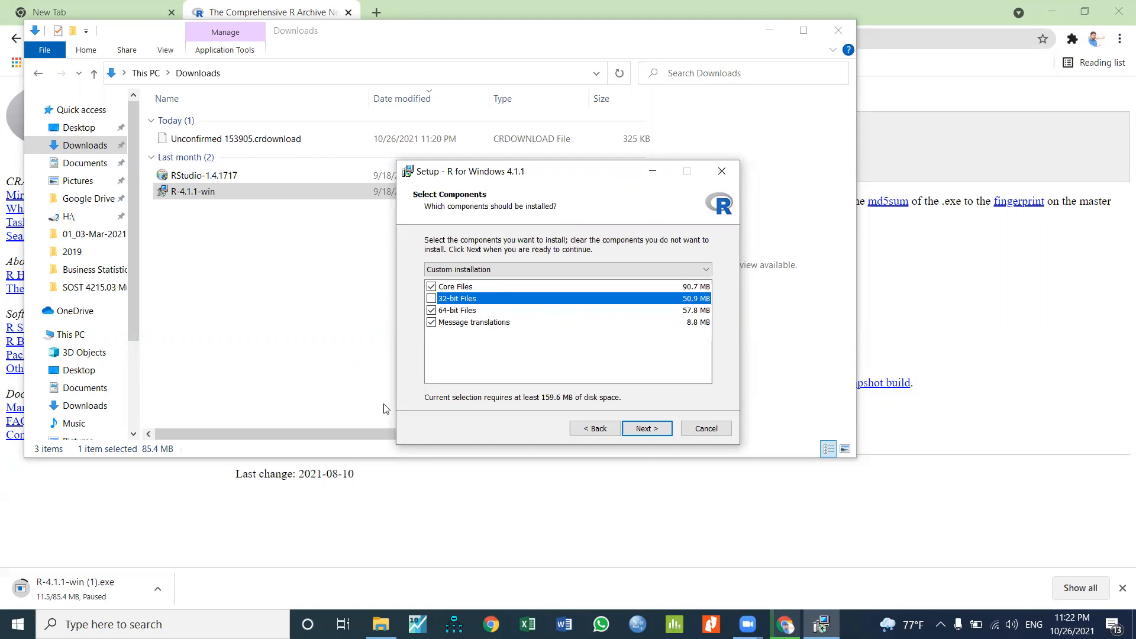
pyautogui.click(432, 299)
pyautogui.click(654, 428)
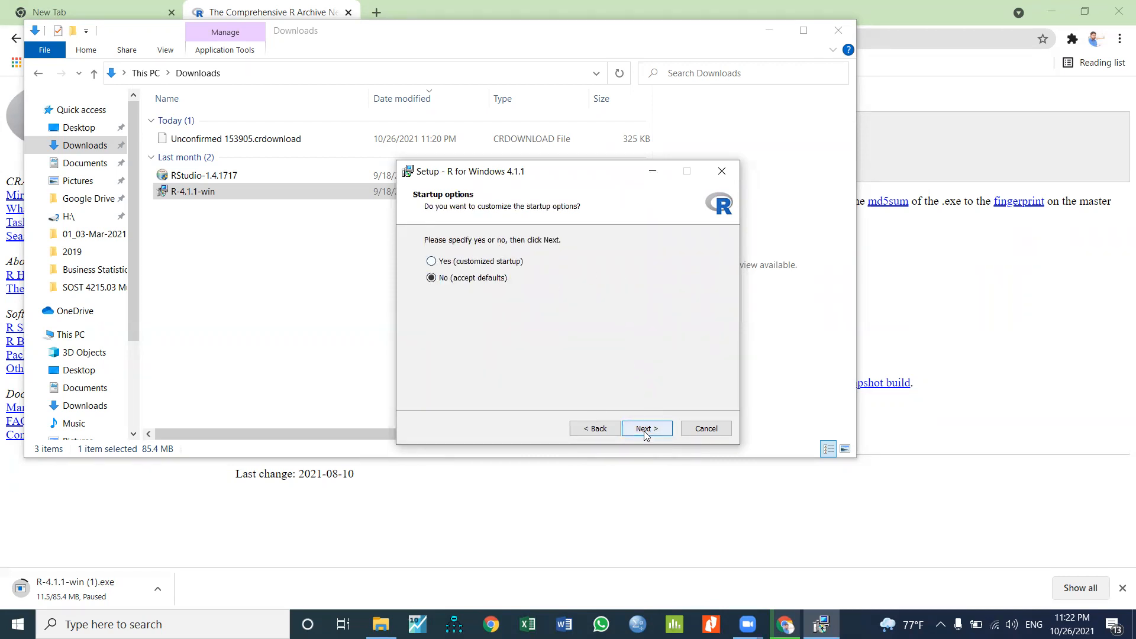
# - Install R with the default startup options, the Start Menu folder R and the preset additional tasks, returning to the setup wizard
pyautogui.click(649, 429)
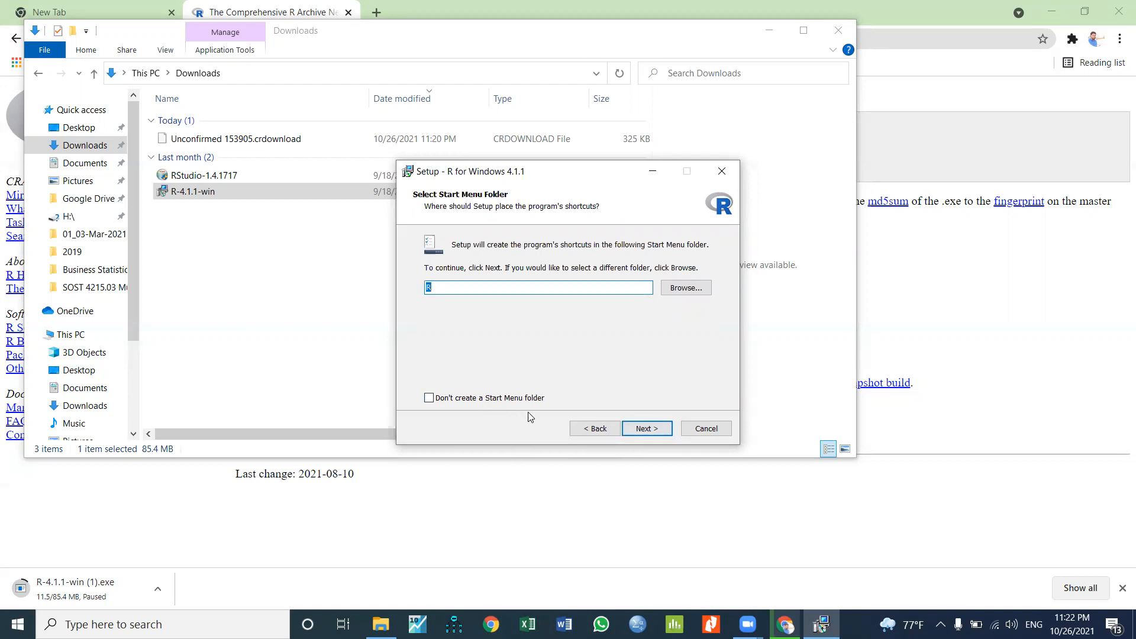
pyautogui.click(646, 429)
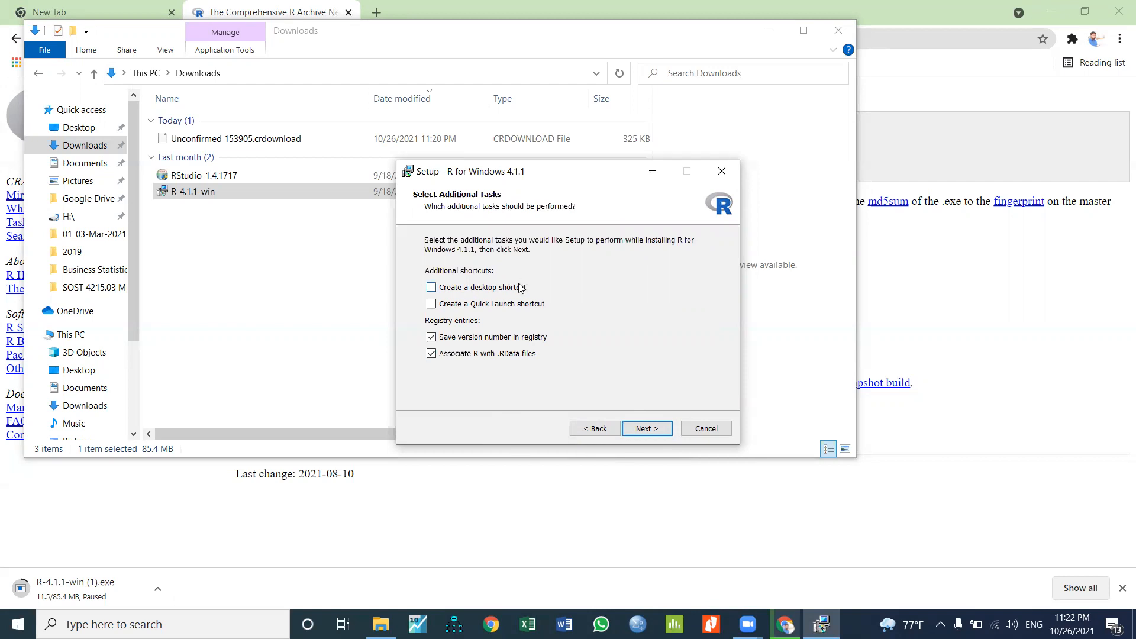
pyautogui.click(432, 288)
pyautogui.click(432, 288)
pyautogui.click(646, 426)
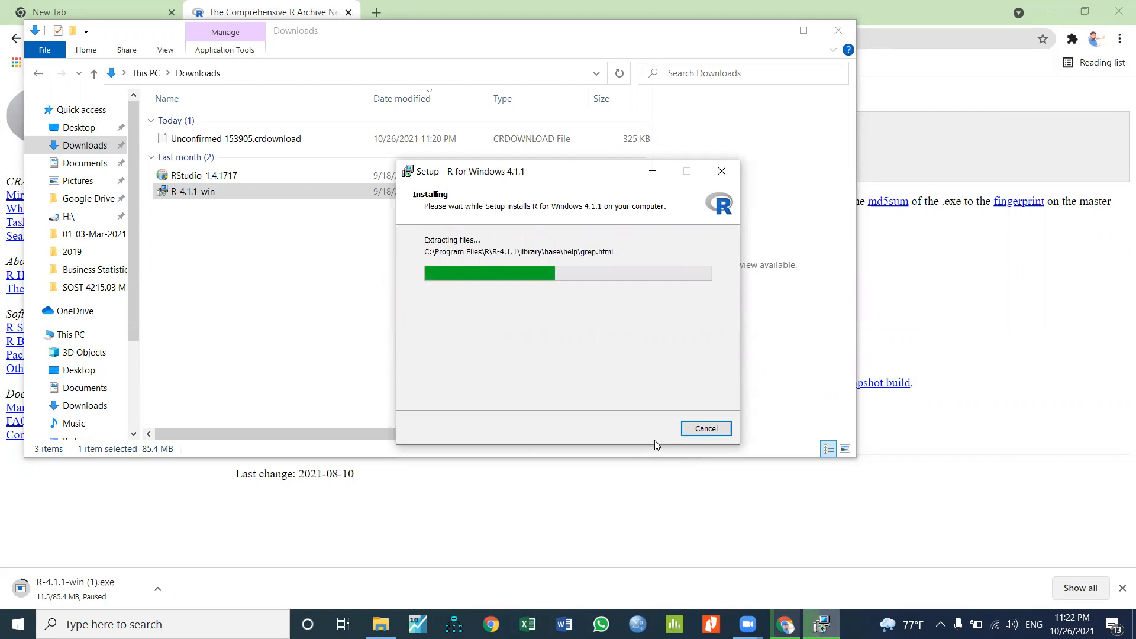
pyautogui.click(1046, 310)
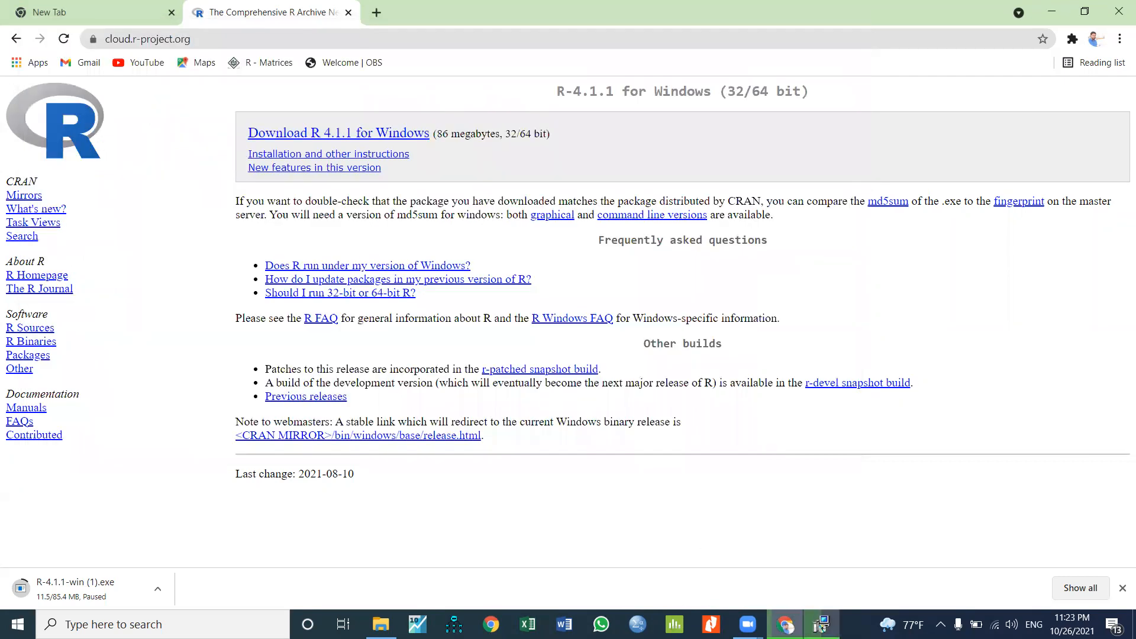
pyautogui.click(821, 625)
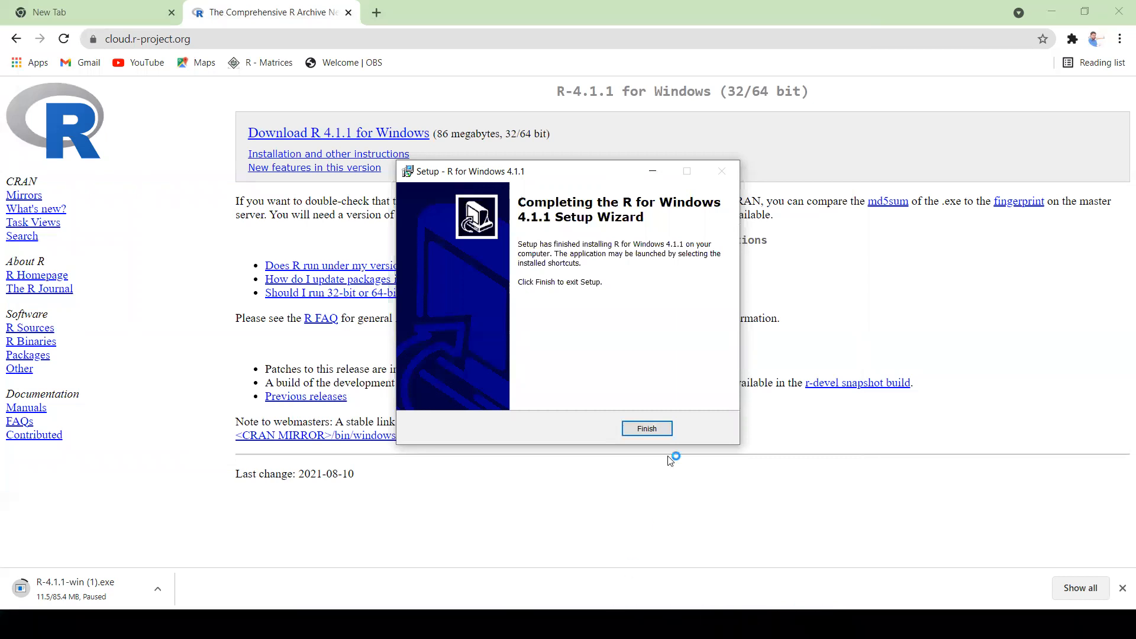
# - Exit the completed R for Windows 4.1.1 setup wizard
pyautogui.click(651, 430)
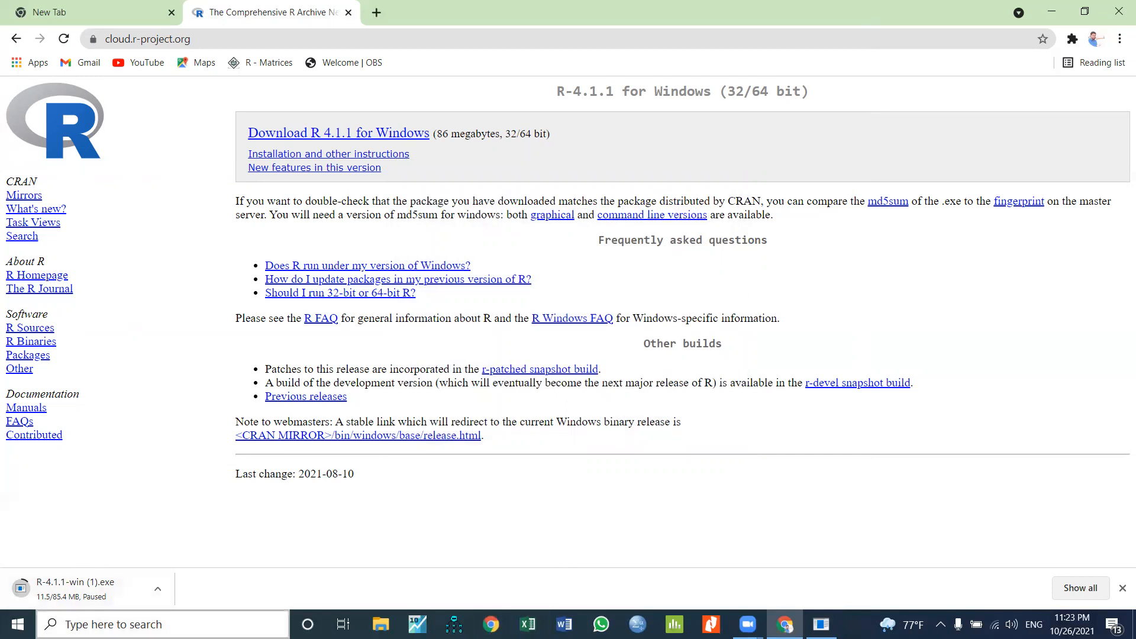
# - Look for the installed R program by searching Windows for "R" and "R s" and browsing the installed apps
pyautogui.click(89, 621)
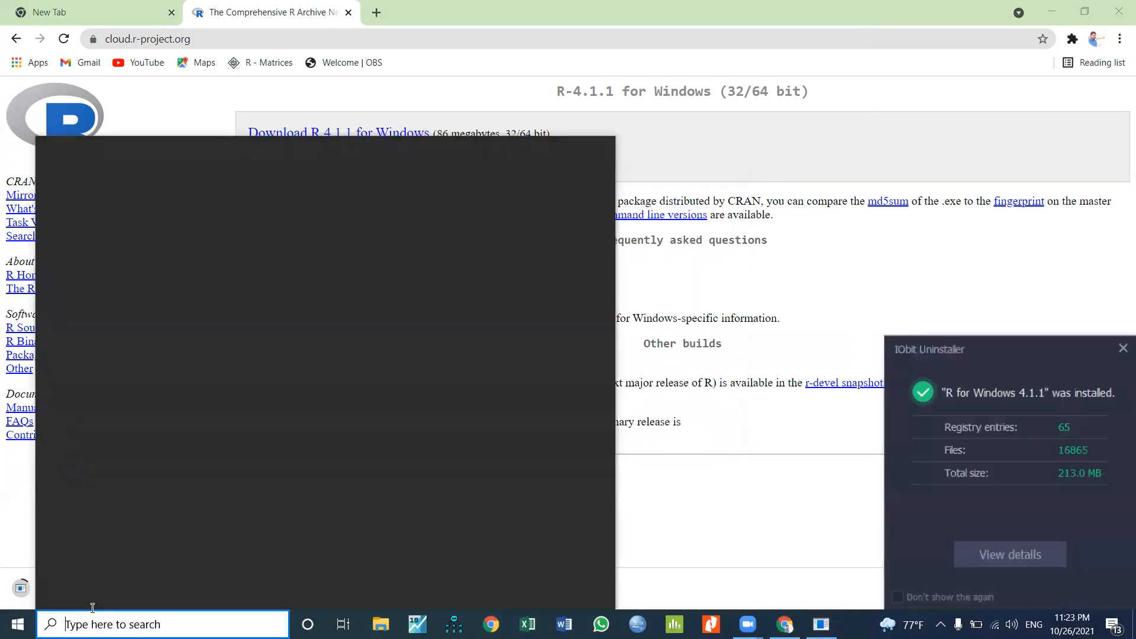
pyautogui.write('R')
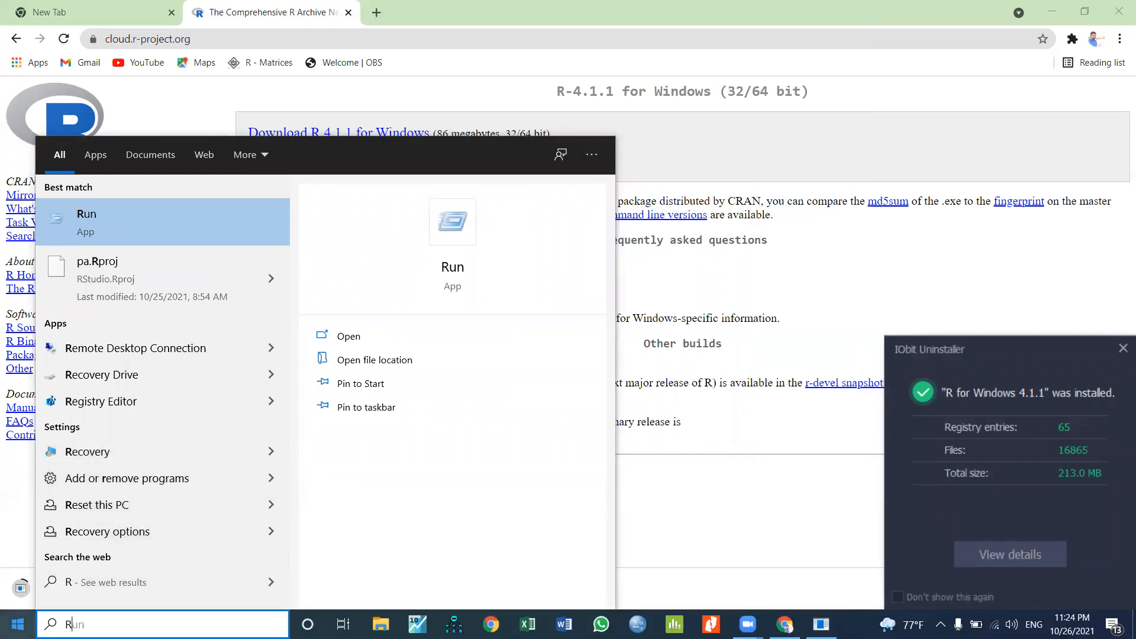
pyautogui.click(24, 619)
pyautogui.click(26, 616)
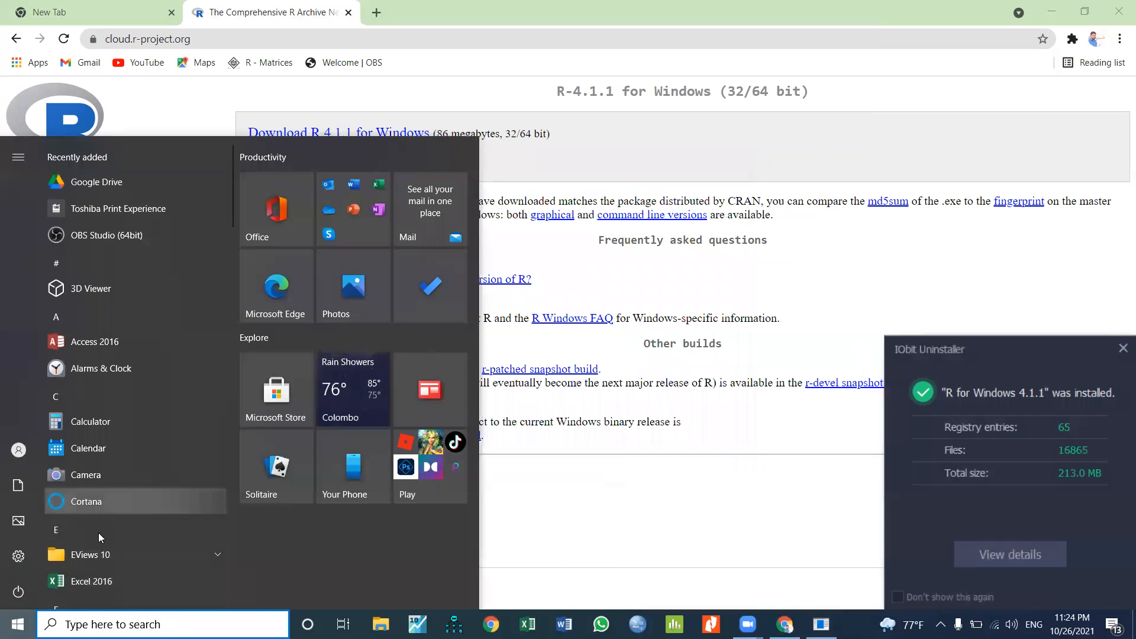
pyautogui.scroll(-1, 102, 569)
pyautogui.scroll(-2, 104, 583)
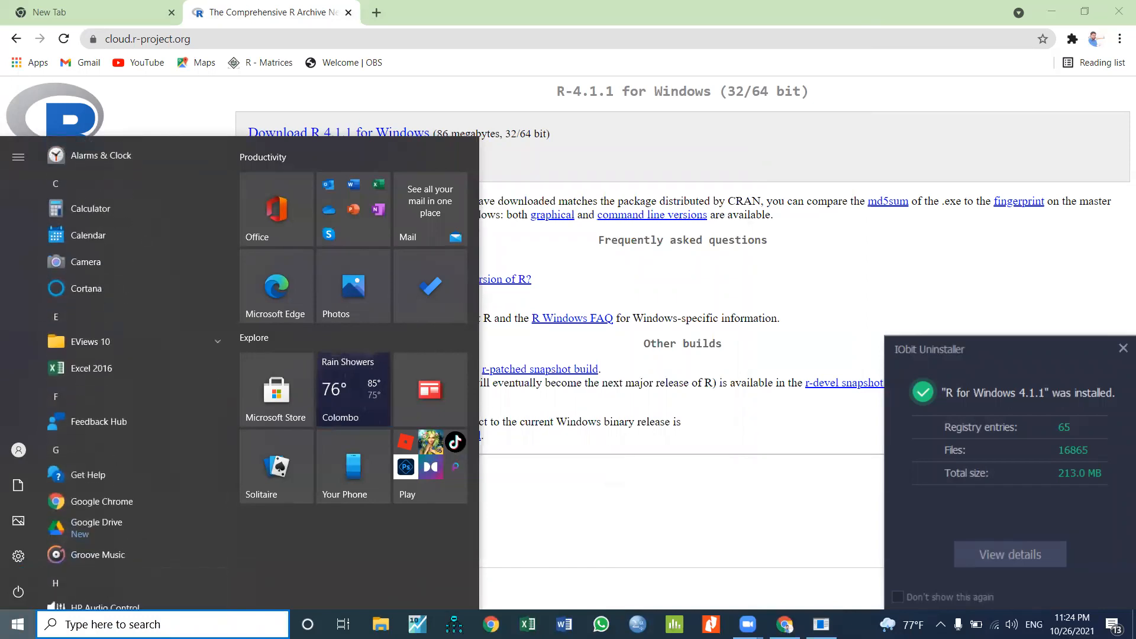
pyautogui.write('R s')
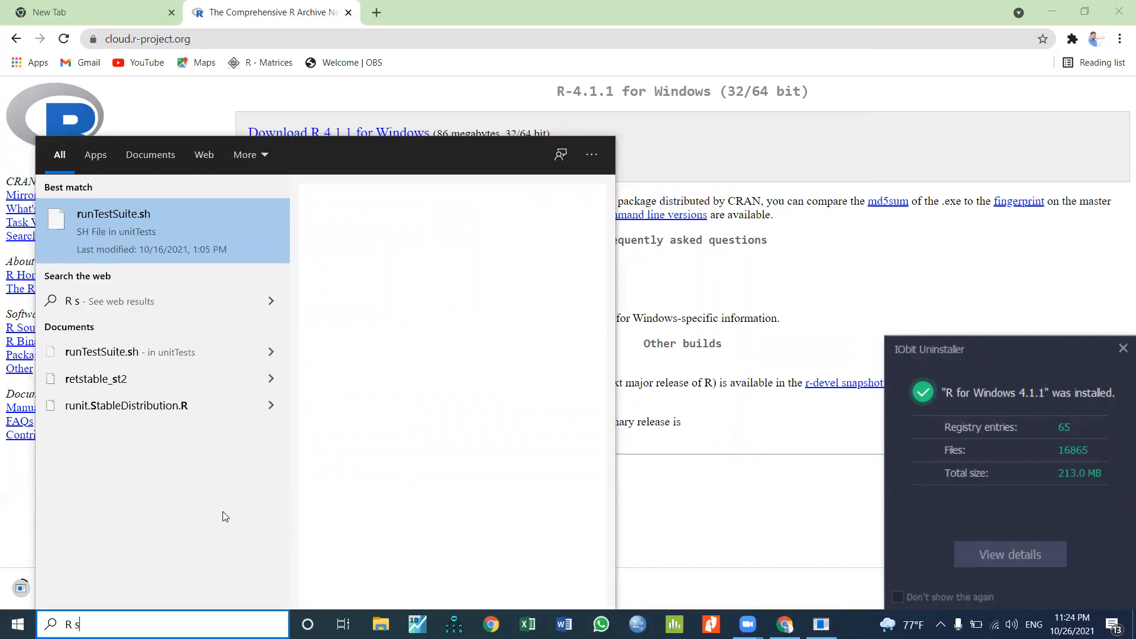
pyautogui.click(1010, 258)
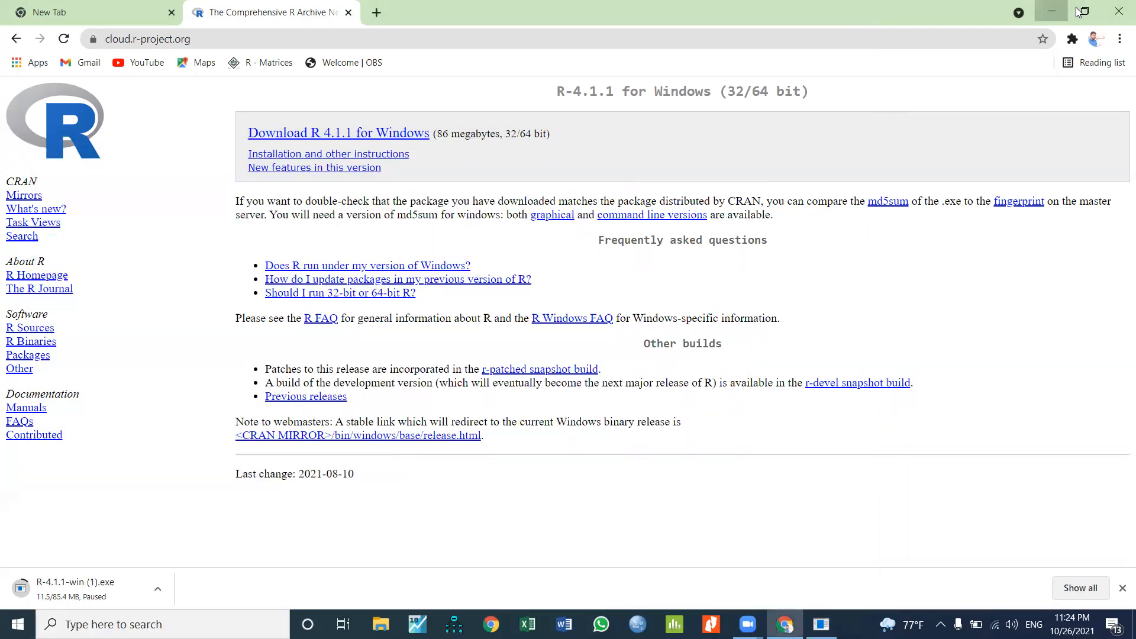
# - Minimize the browser to the desktop and search Windows for "R soft"
pyautogui.click(1052, 11)
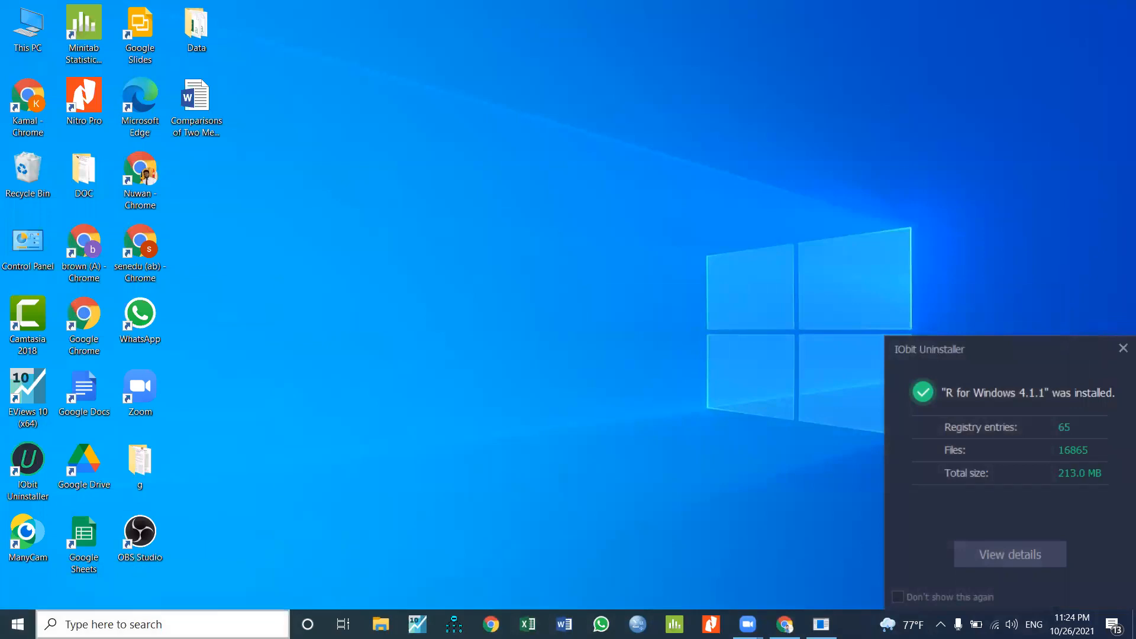
pyautogui.click(93, 615)
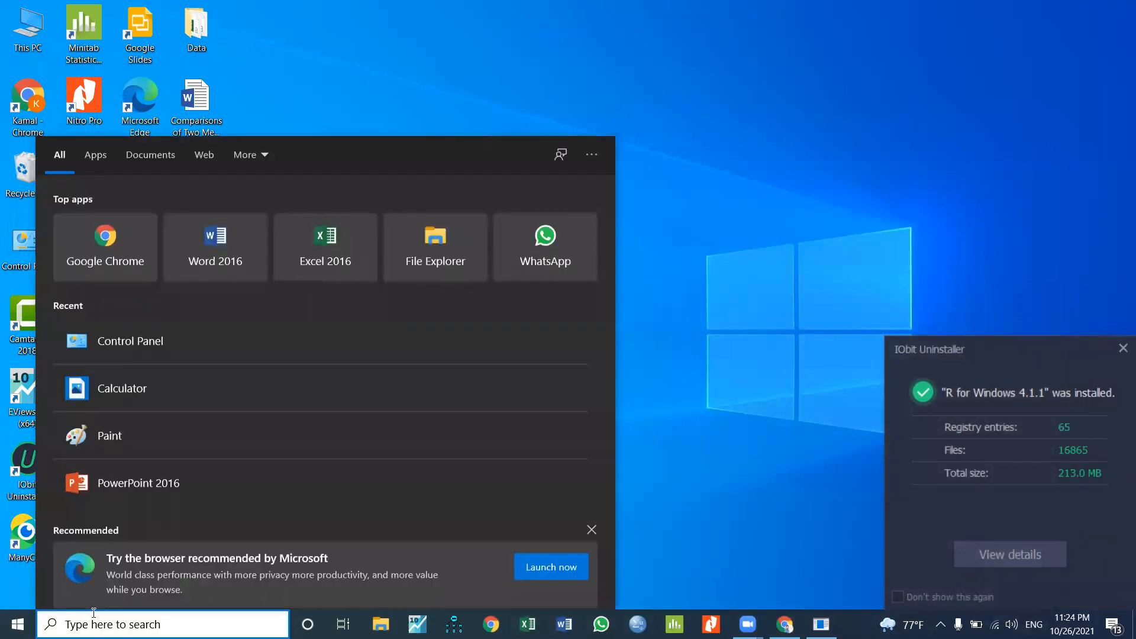
pyautogui.write('R soft')
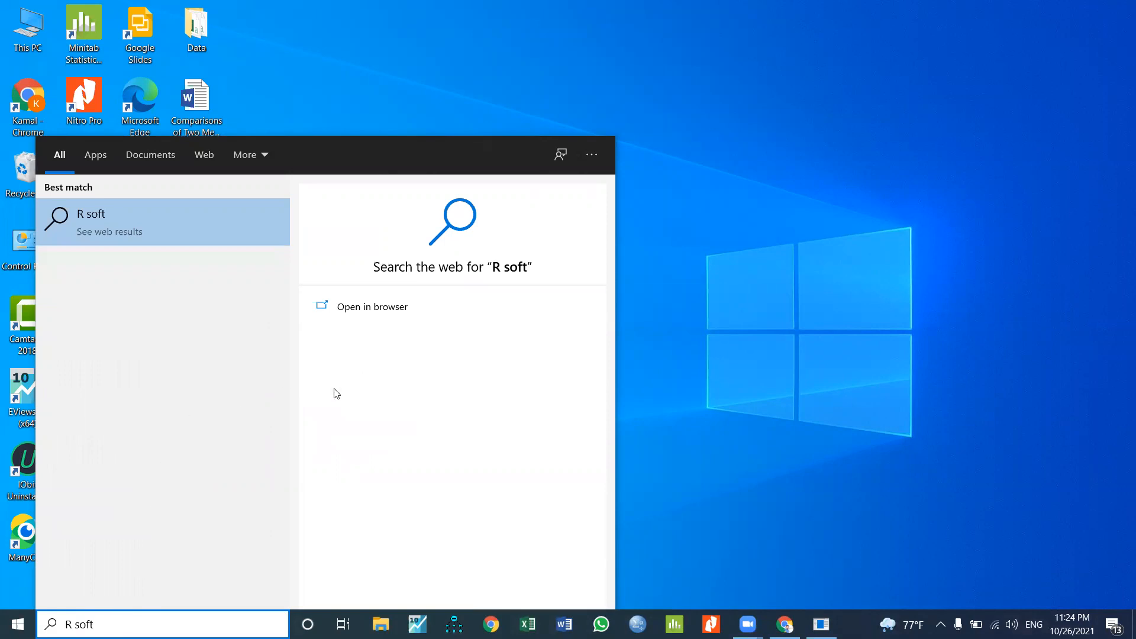
pyautogui.click(676, 209)
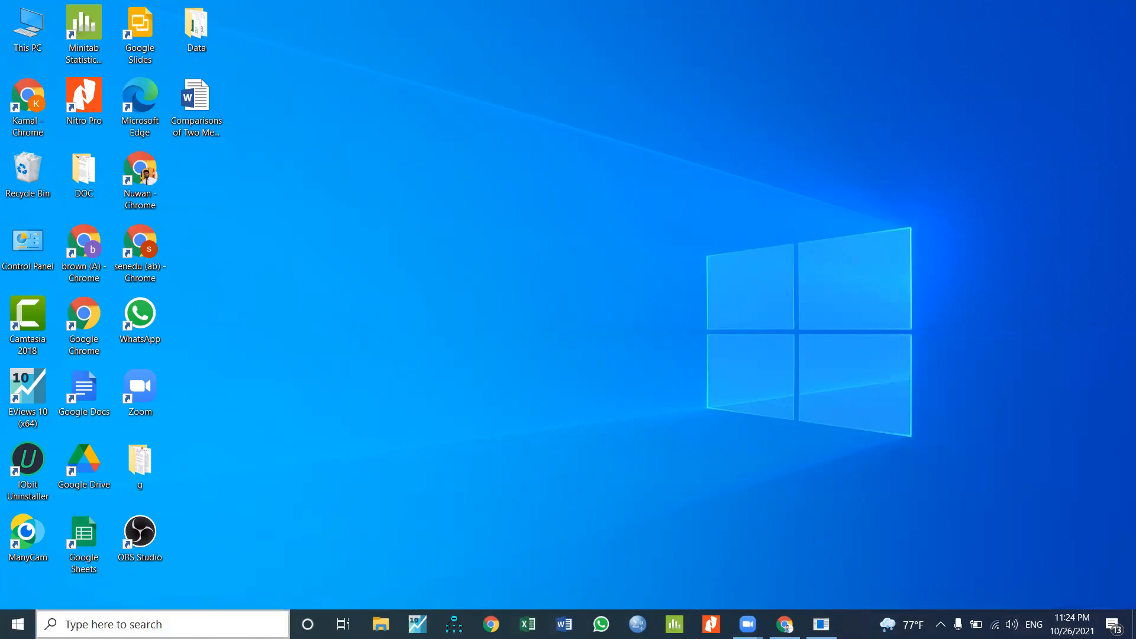
# - Launch R x64 4.1.1 from the R folder among the installed Windows apps
pyautogui.press('super')
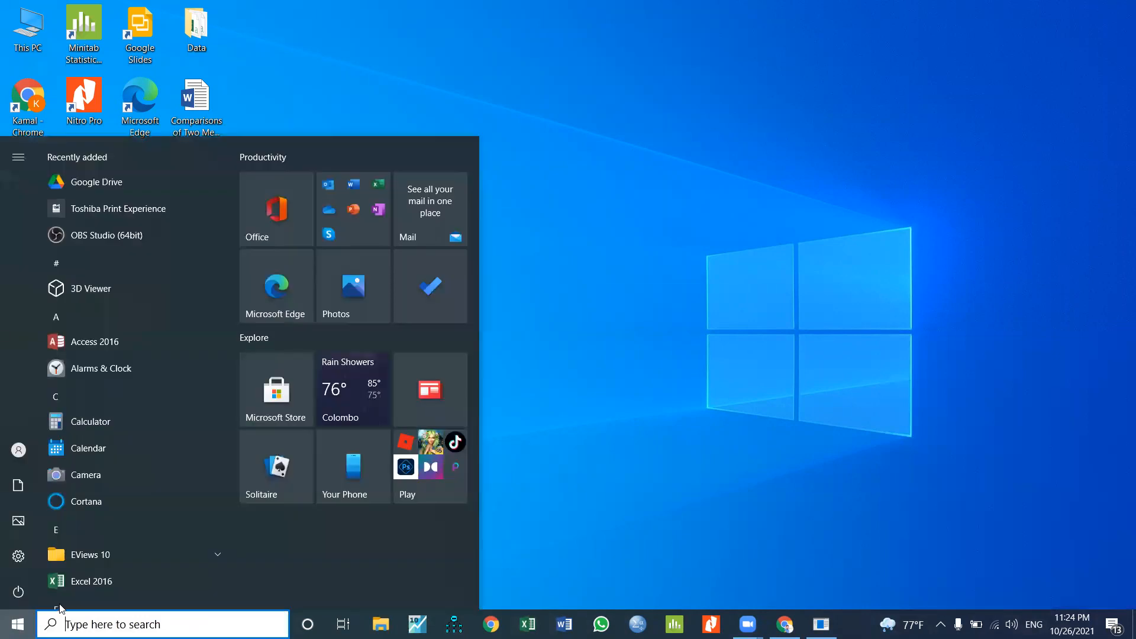
pyautogui.click(218, 556)
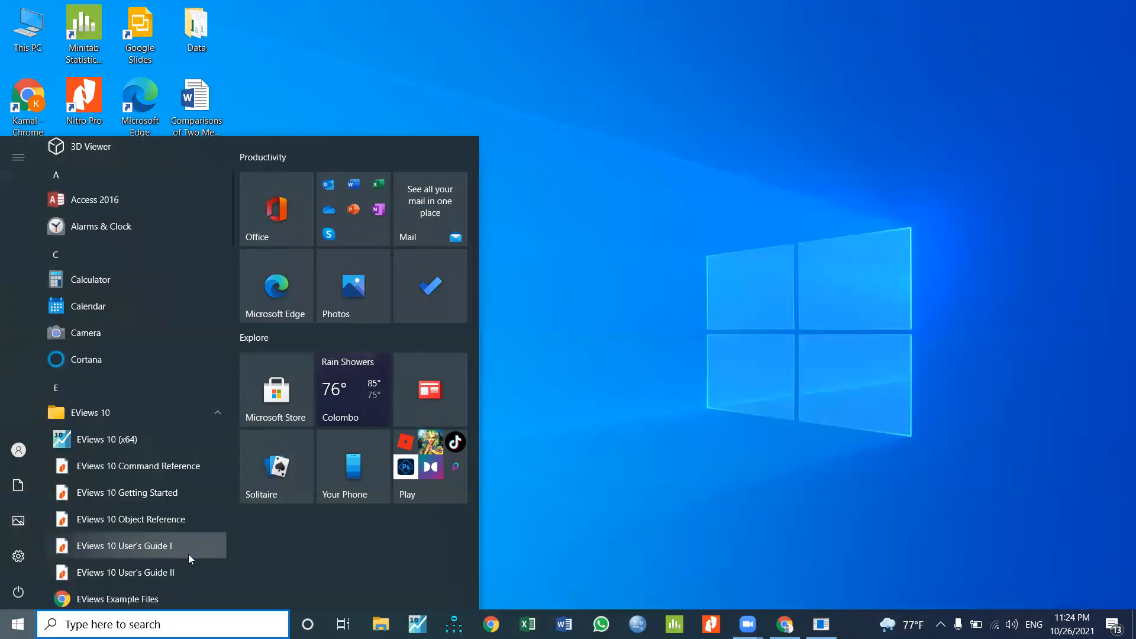
pyautogui.scroll(-10, 189, 554)
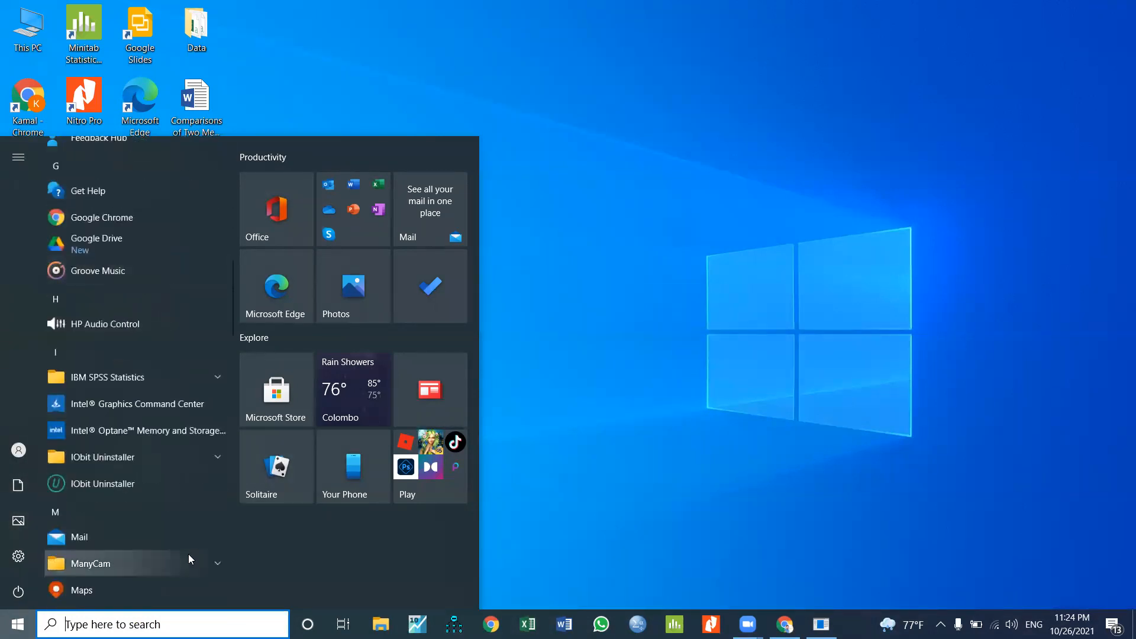
pyautogui.scroll(-3, 188, 554)
pyautogui.scroll(-6, 189, 555)
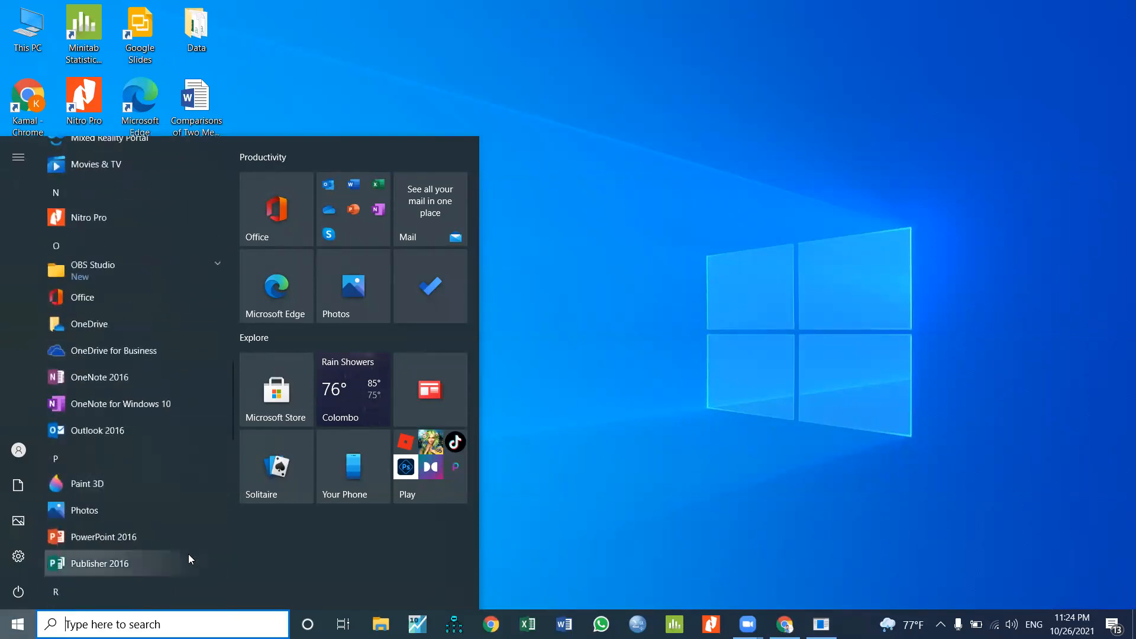
pyautogui.scroll(-3, 188, 554)
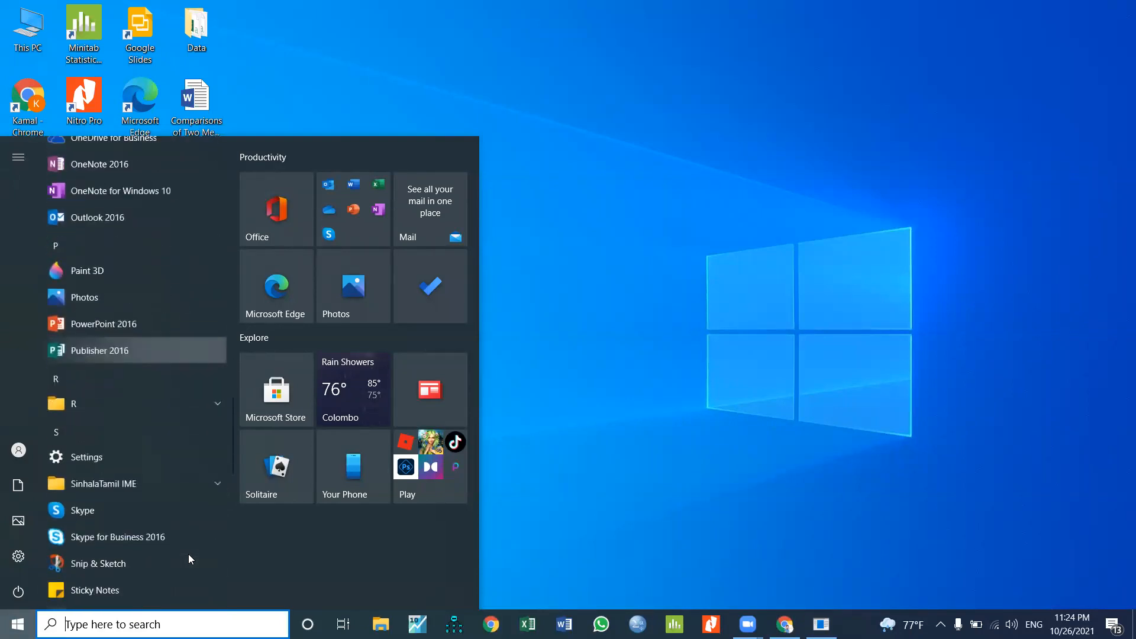
pyautogui.click(220, 402)
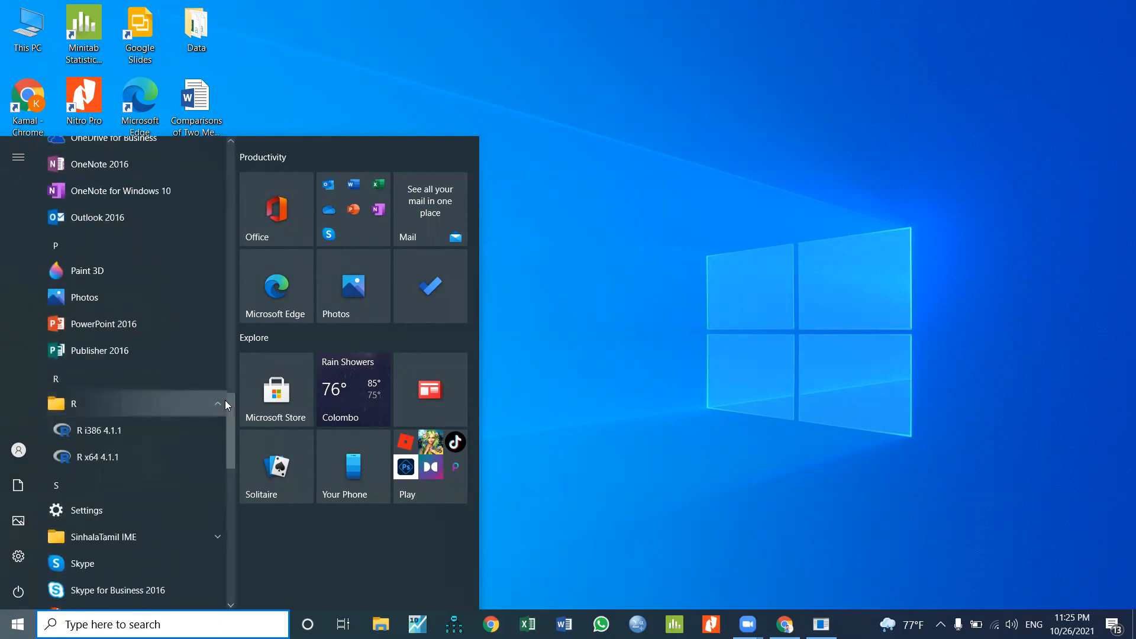
pyautogui.click(94, 459)
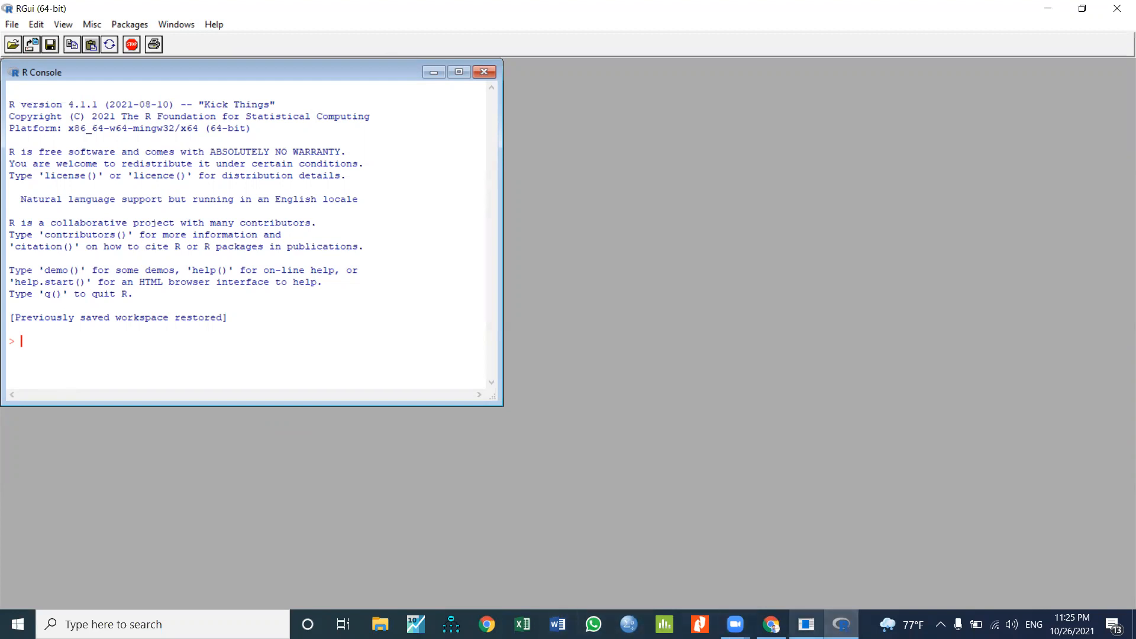
# - Minimize RGui, switch to Chrome and search Google for "R studio" in a new browser tab
pyautogui.moveTo(806, 624)
pyautogui.click(778, 572)
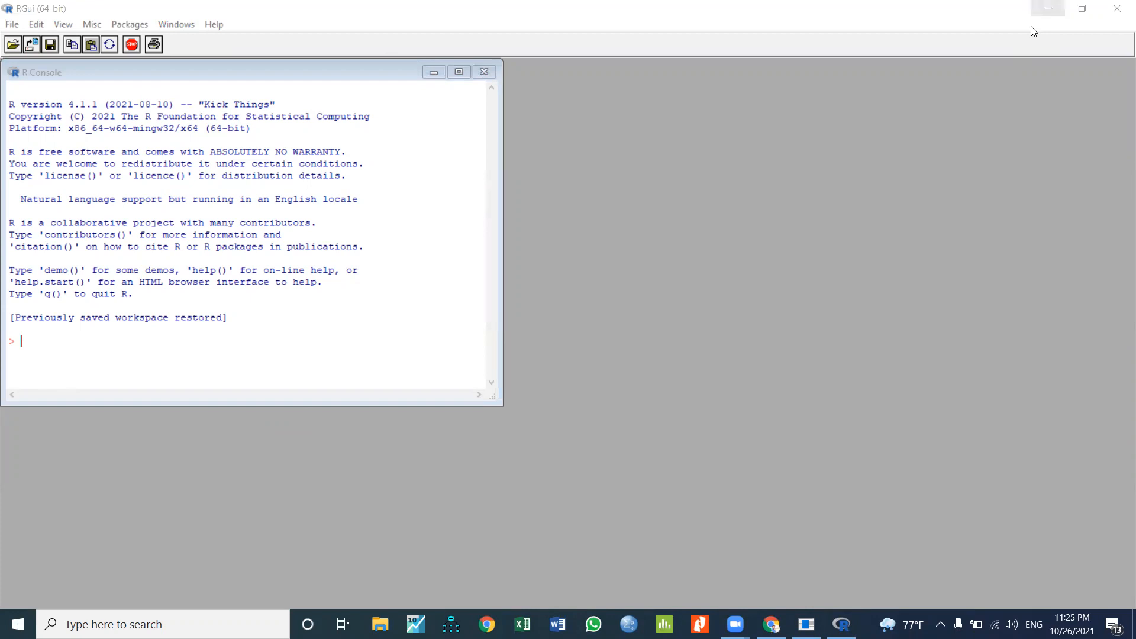
pyautogui.click(1047, 8)
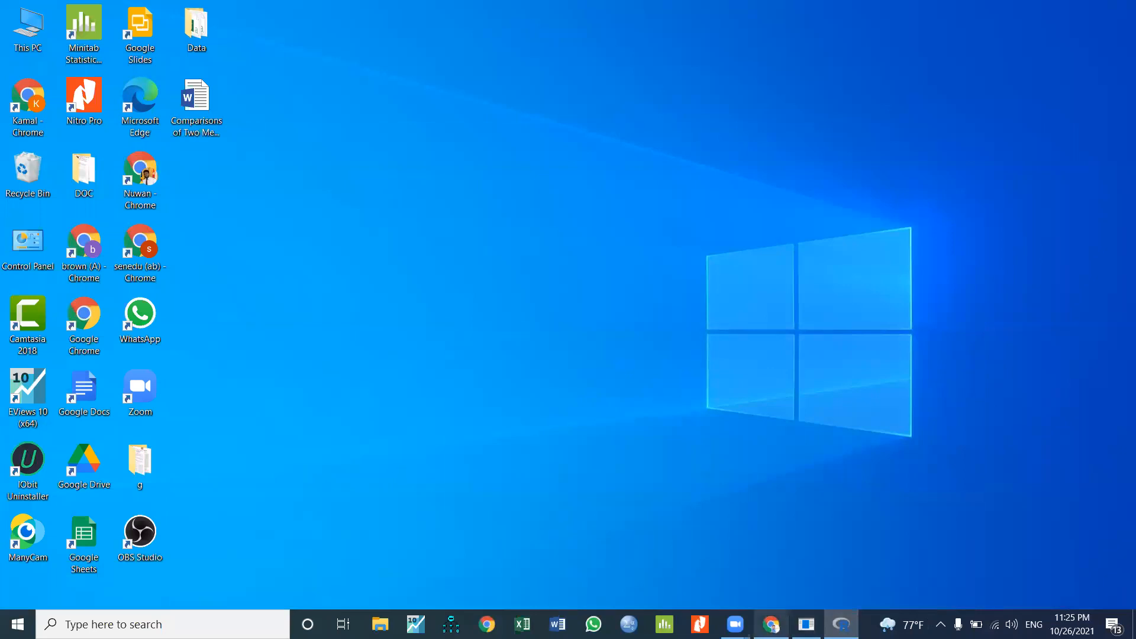
pyautogui.click(772, 624)
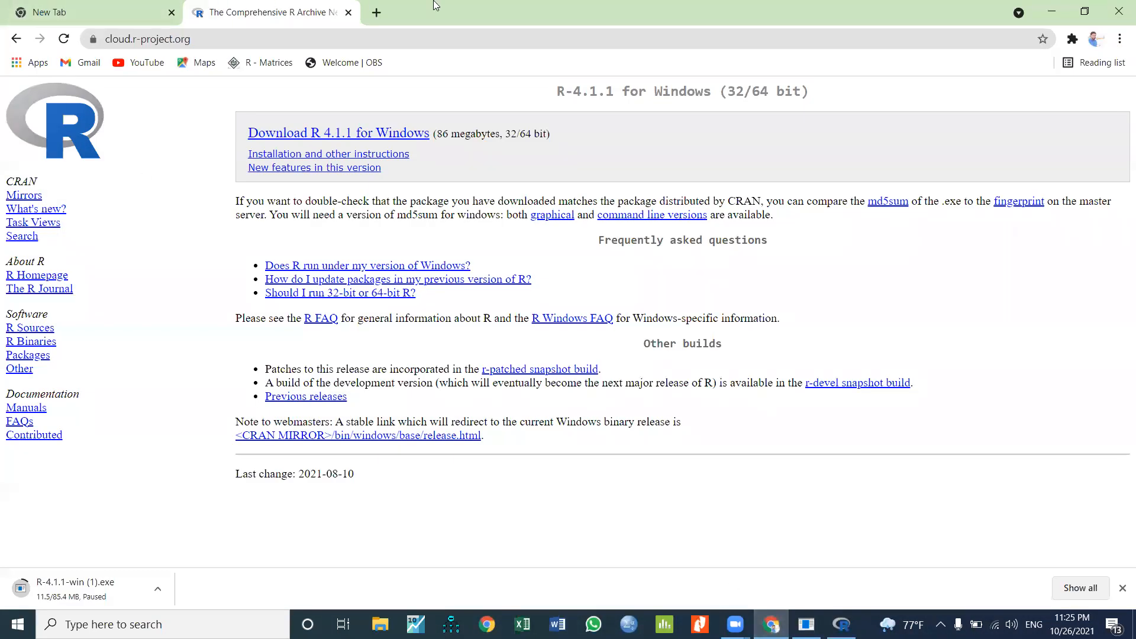
pyautogui.click(373, 13)
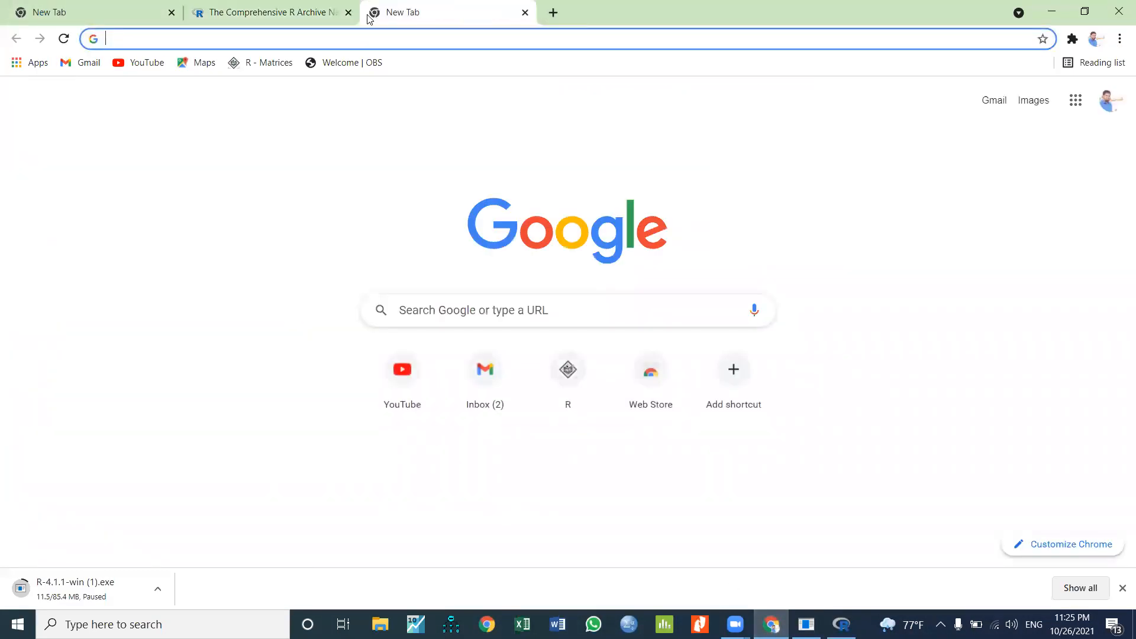
pyautogui.write('R')
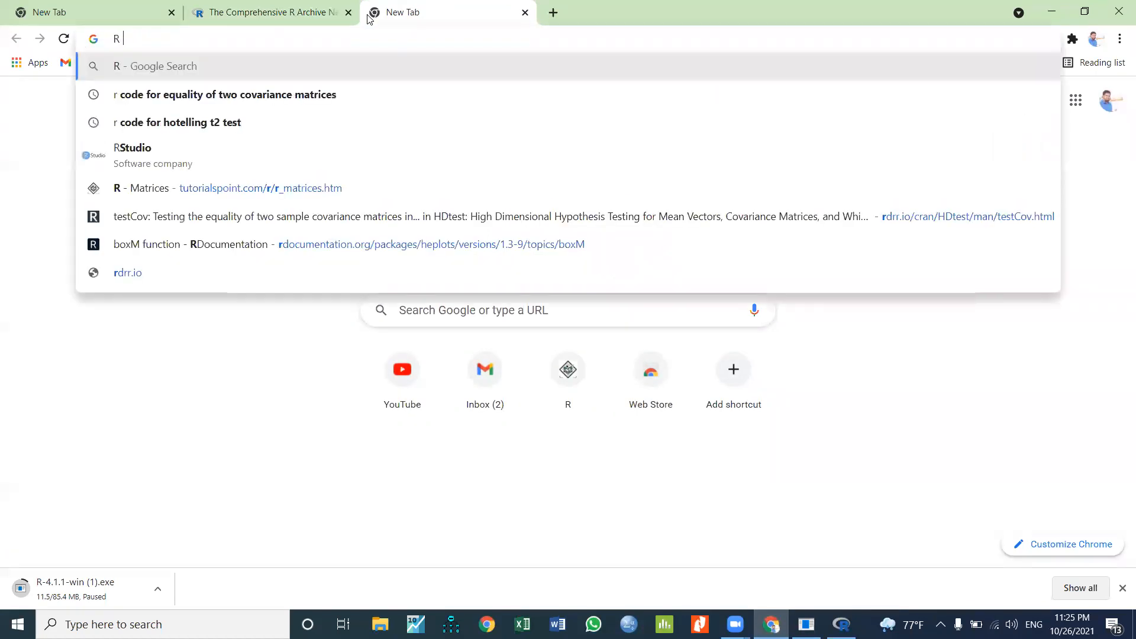
pyautogui.write(' studio')
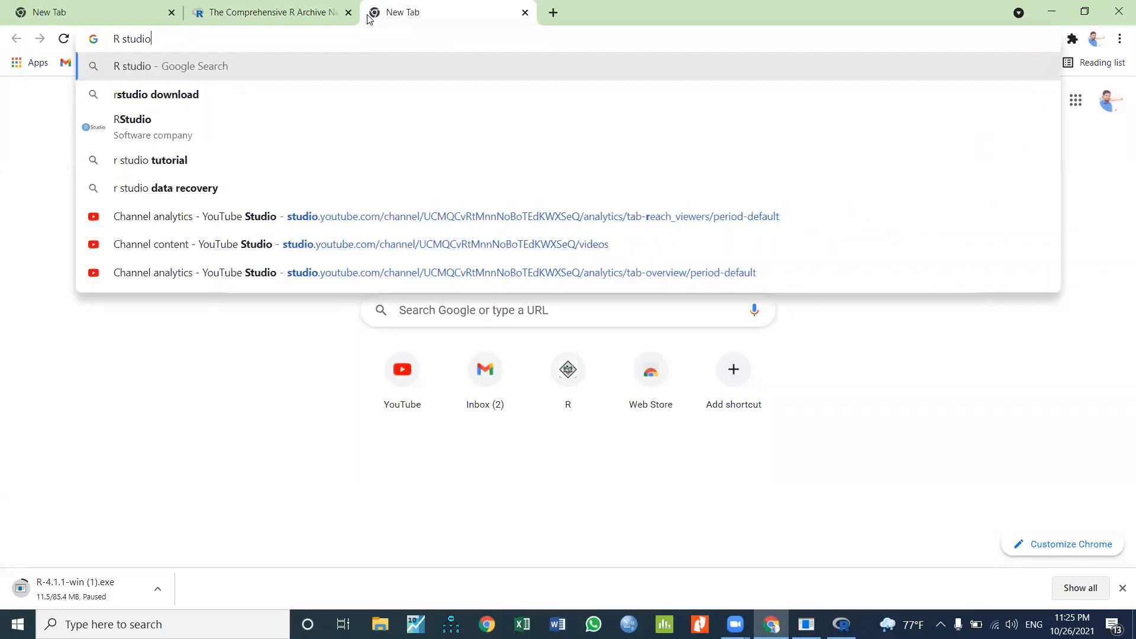
pyautogui.press('Return')
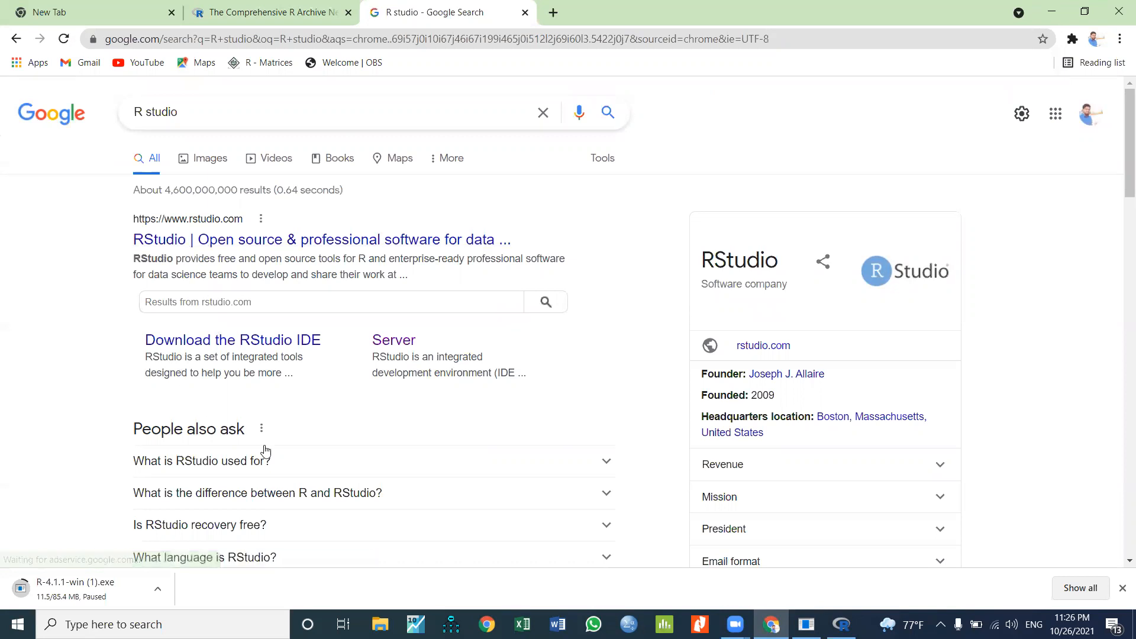
# - Open the RStudio website from the search results and go to its open source RStudio product page
pyautogui.click(230, 245)
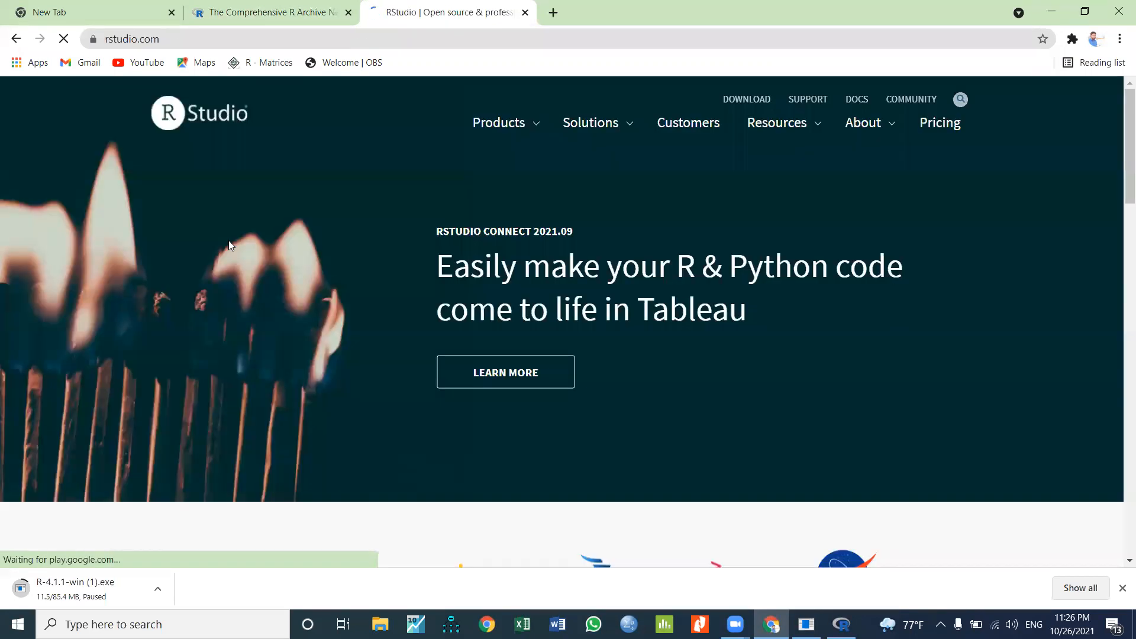
pyautogui.moveTo(536, 144)
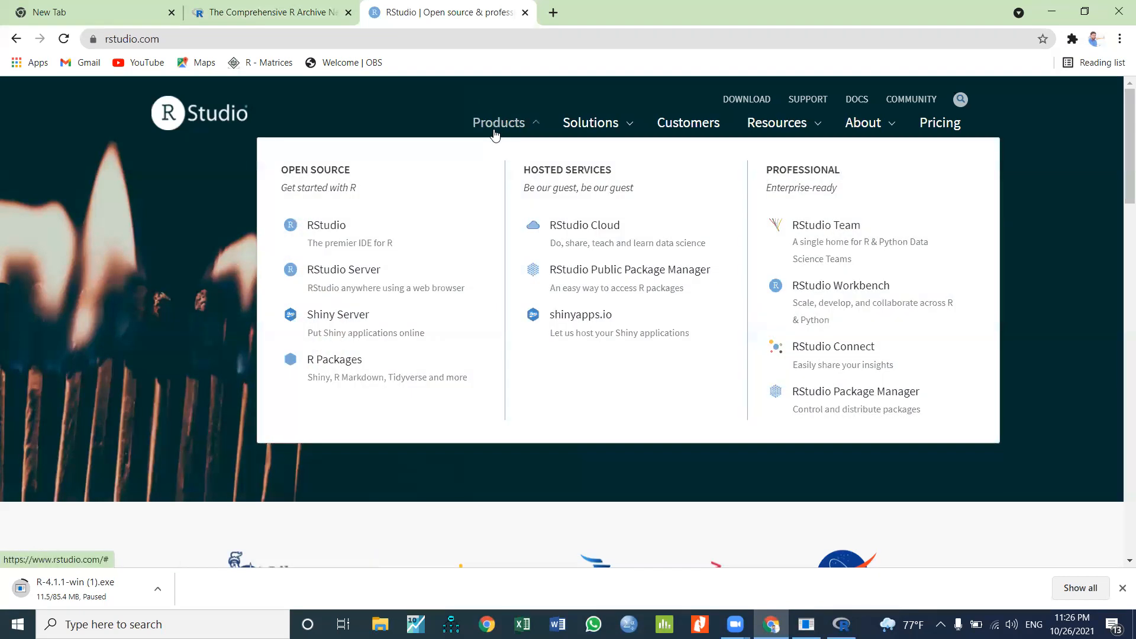
pyautogui.click(336, 232)
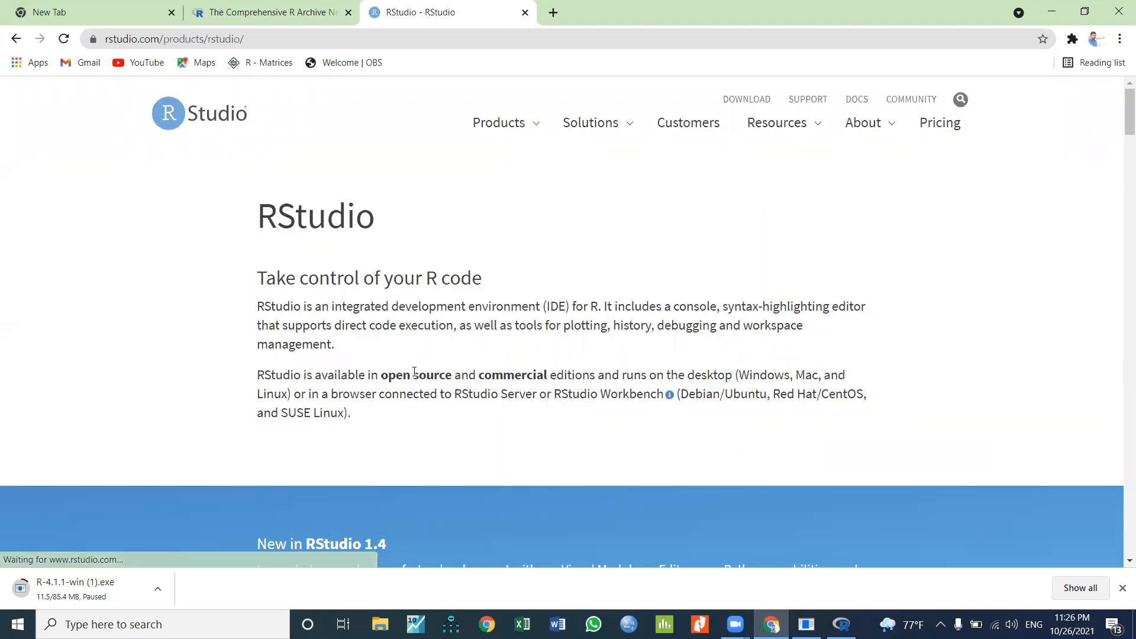
# - Choose the RStudio Desktop version and open the download page for its free Open Source Edition
pyautogui.scroll(-5, 415, 372)
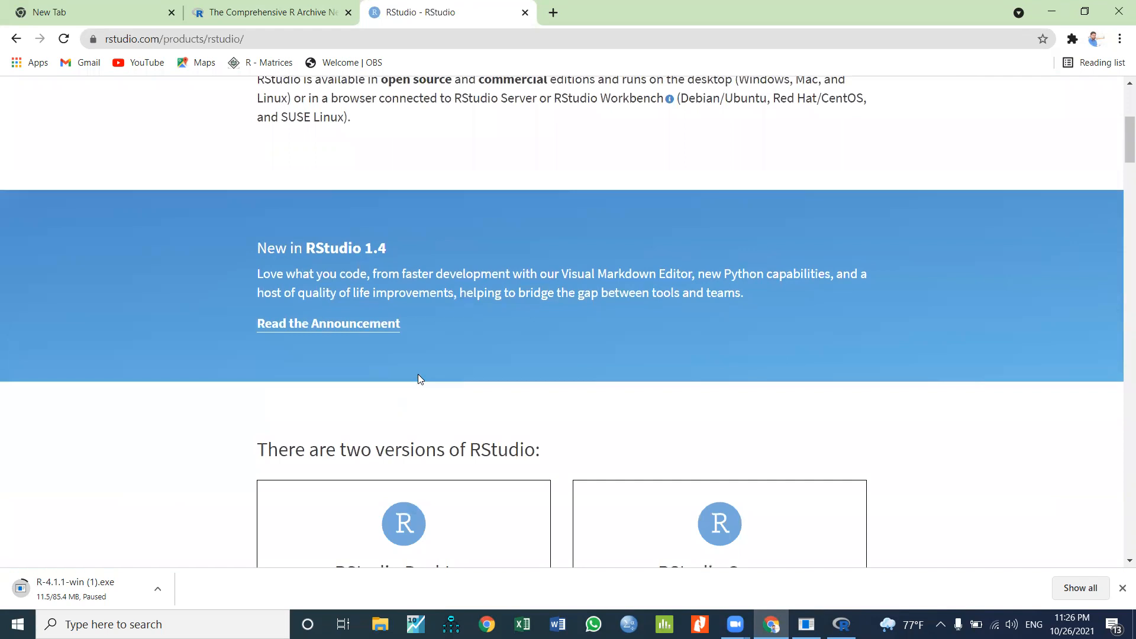
pyautogui.scroll(-2, 418, 374)
pyautogui.scroll(3, 540, 274)
pyautogui.scroll(-4, 540, 274)
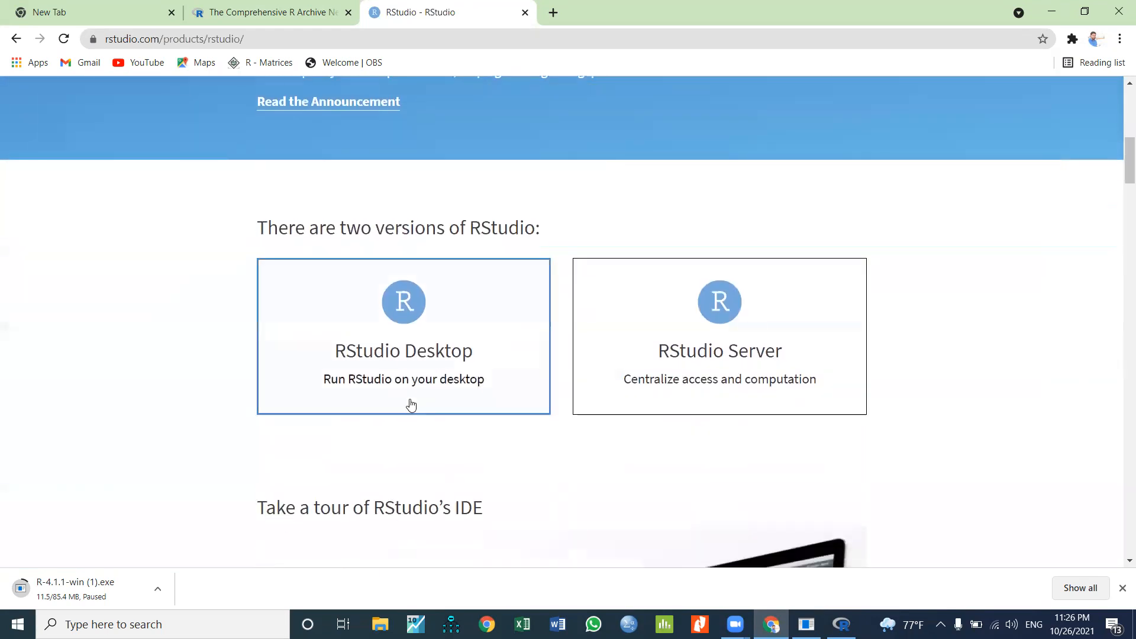
pyautogui.scroll(-2, 418, 450)
pyautogui.scroll(-1, 419, 448)
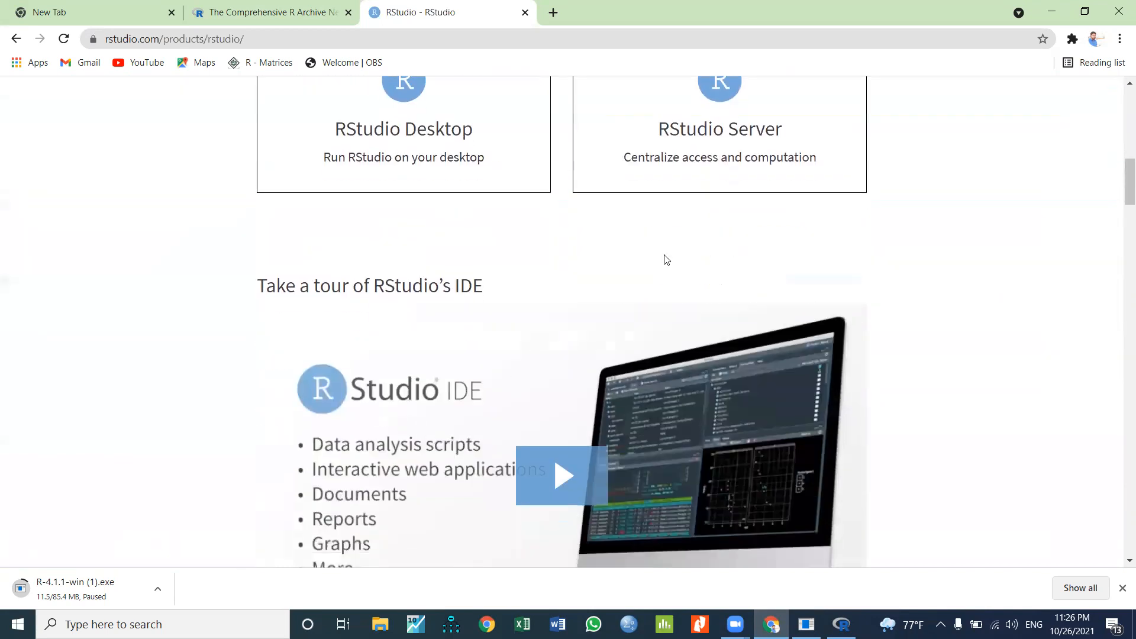
pyautogui.scroll(-1, 413, 346)
pyautogui.scroll(3, 412, 346)
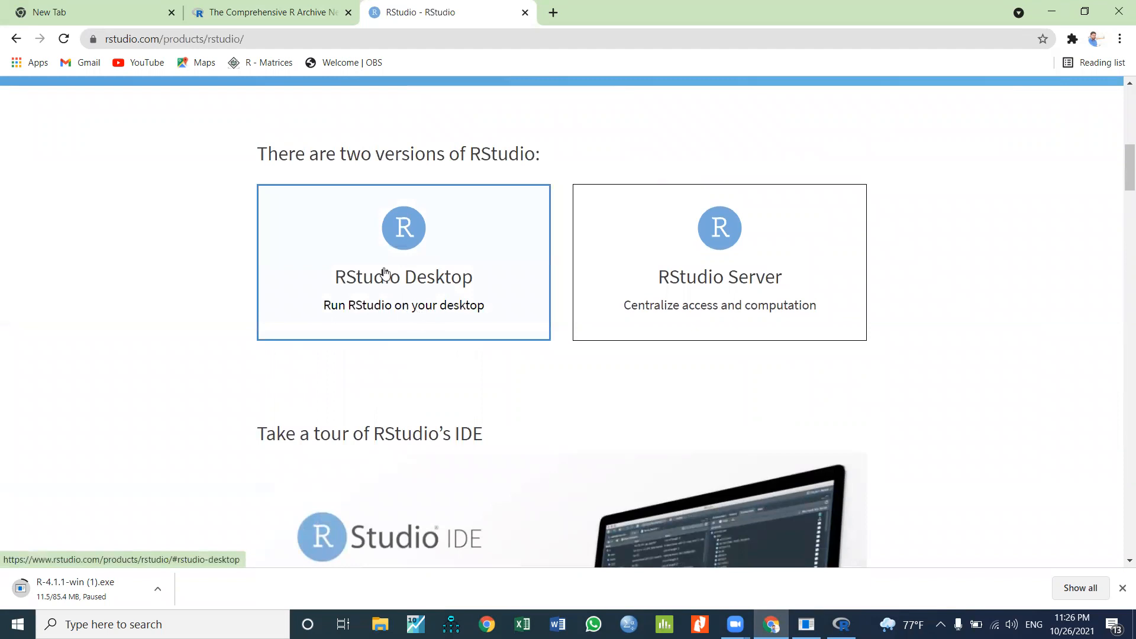
pyautogui.scroll(-1, 415, 249)
pyautogui.click(416, 249)
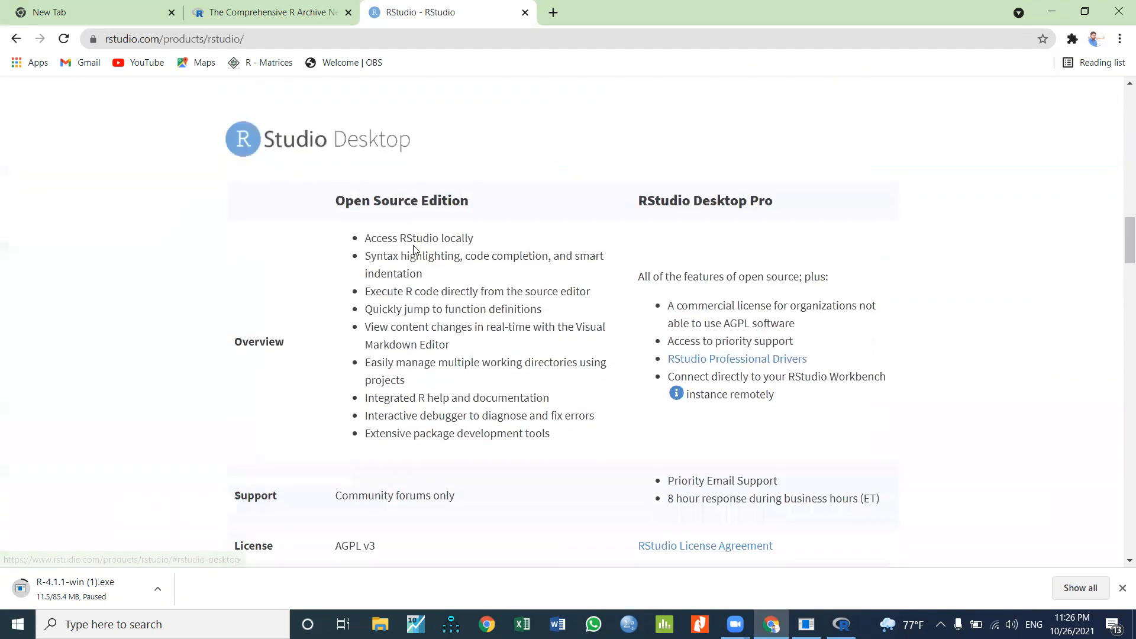
pyautogui.scroll(-3, 332, 375)
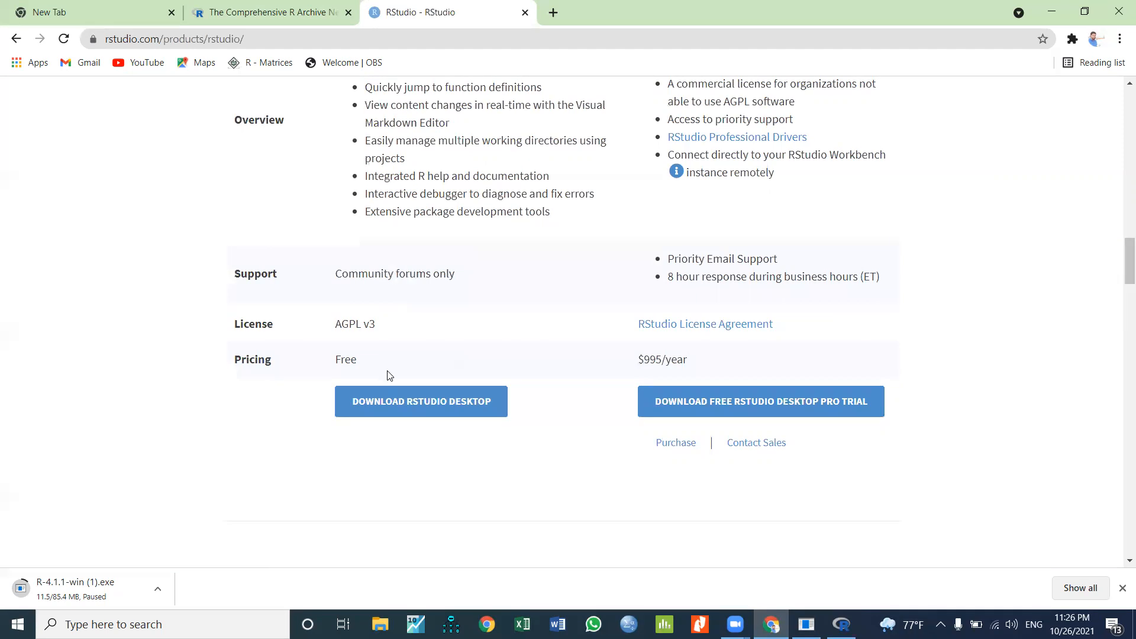
pyautogui.click(401, 402)
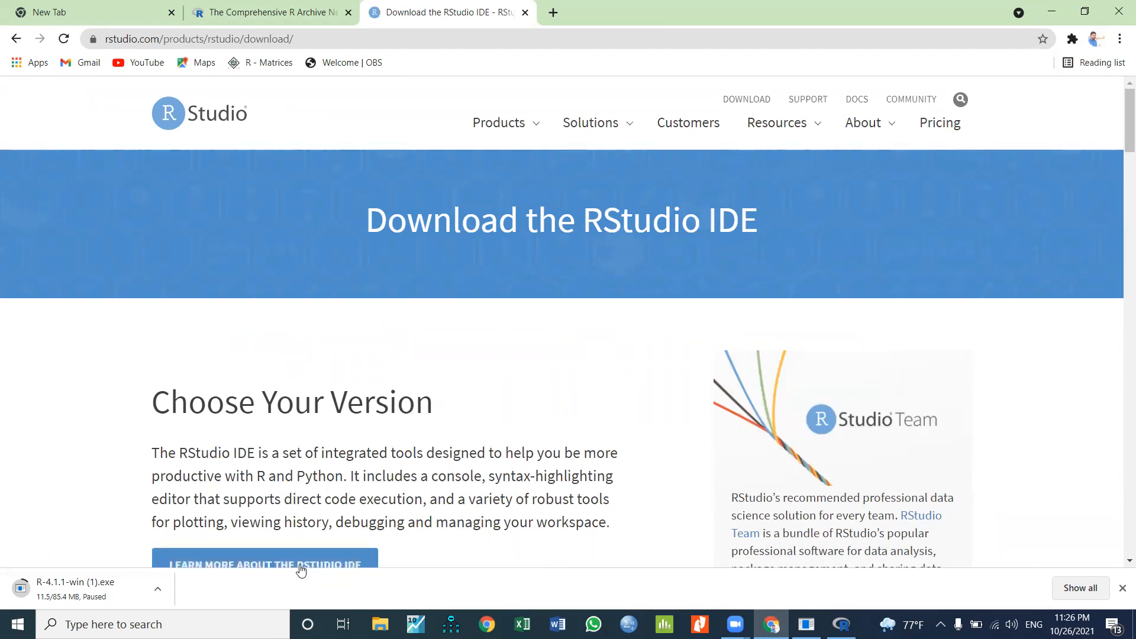
# - Choose the free RStudio Desktop version and go to its download section
pyautogui.scroll(-5, 425, 503)
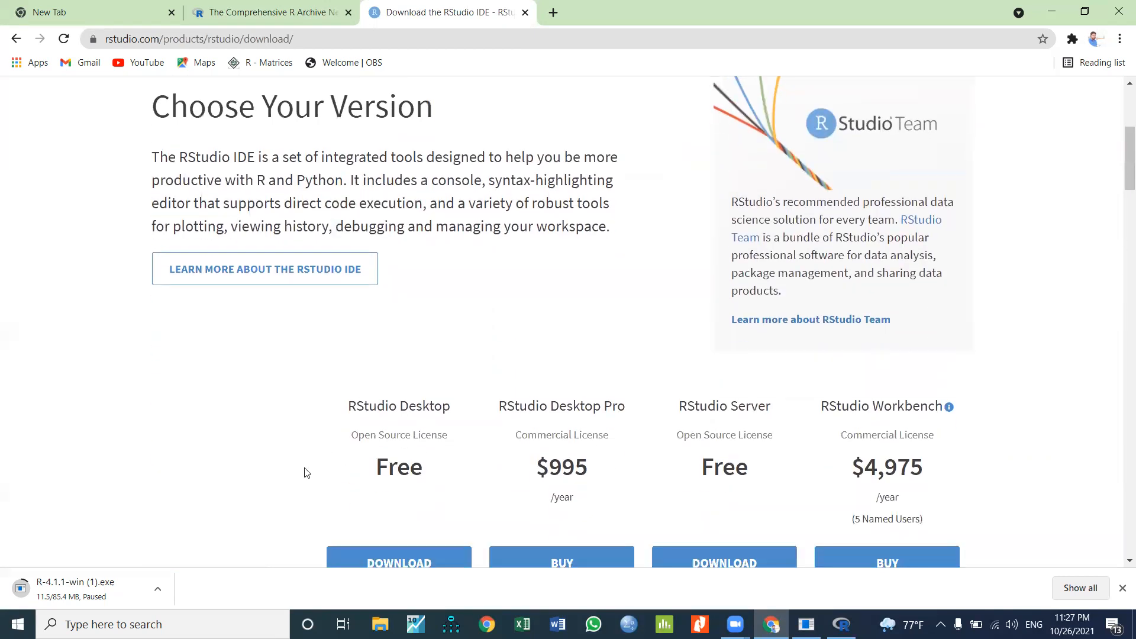
pyautogui.scroll(4, 304, 469)
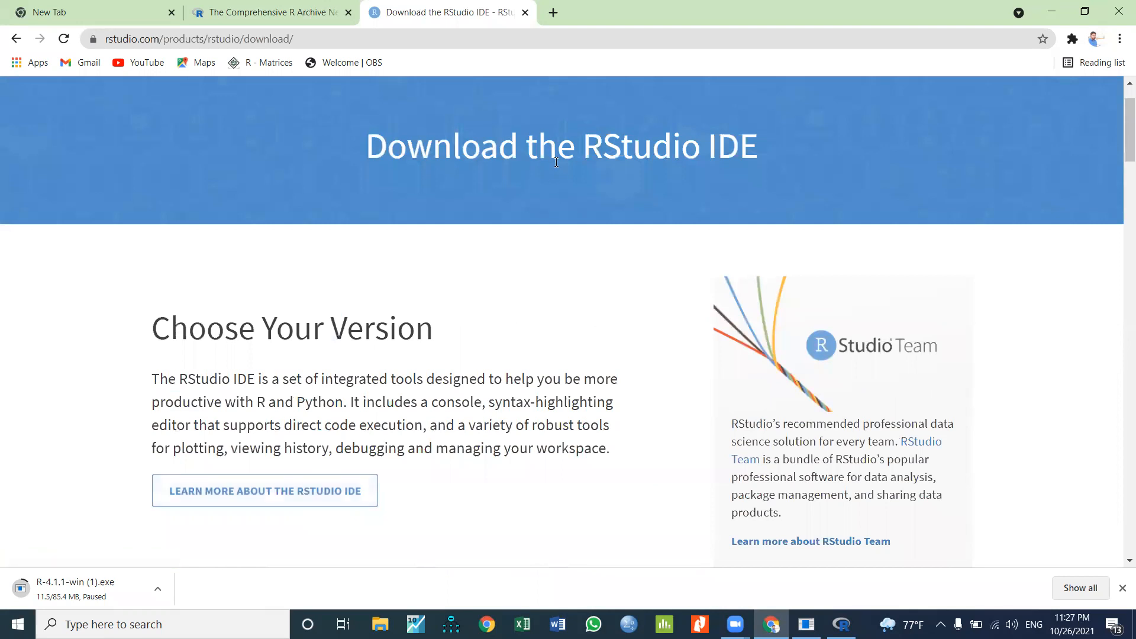
pyautogui.scroll(-3, 564, 416)
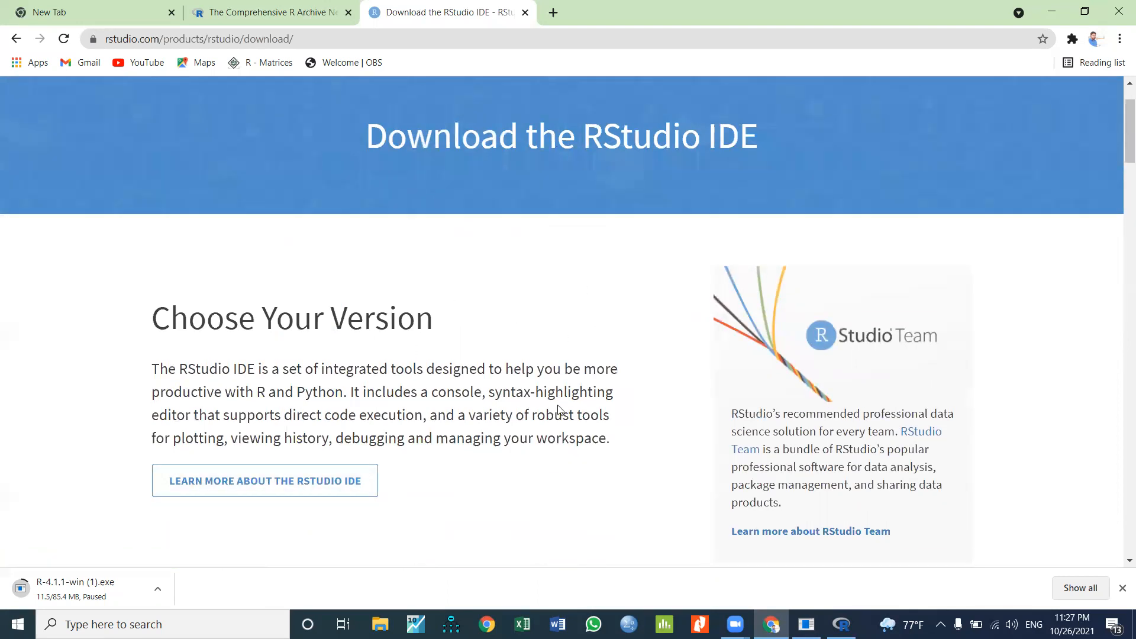
pyautogui.scroll(-5, 563, 416)
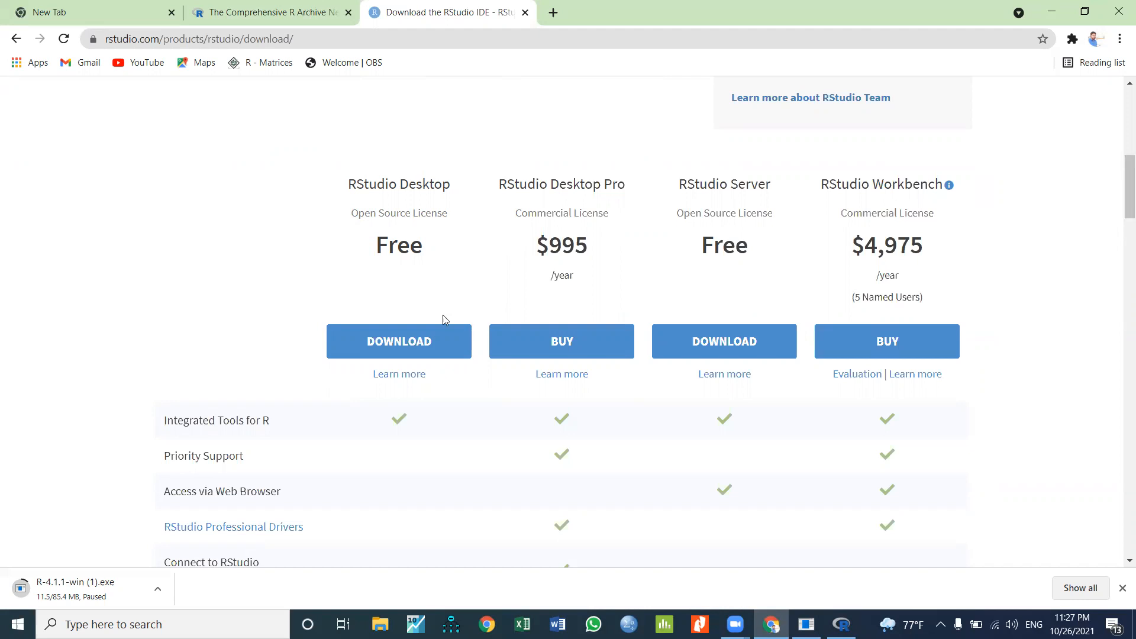
pyautogui.click(399, 352)
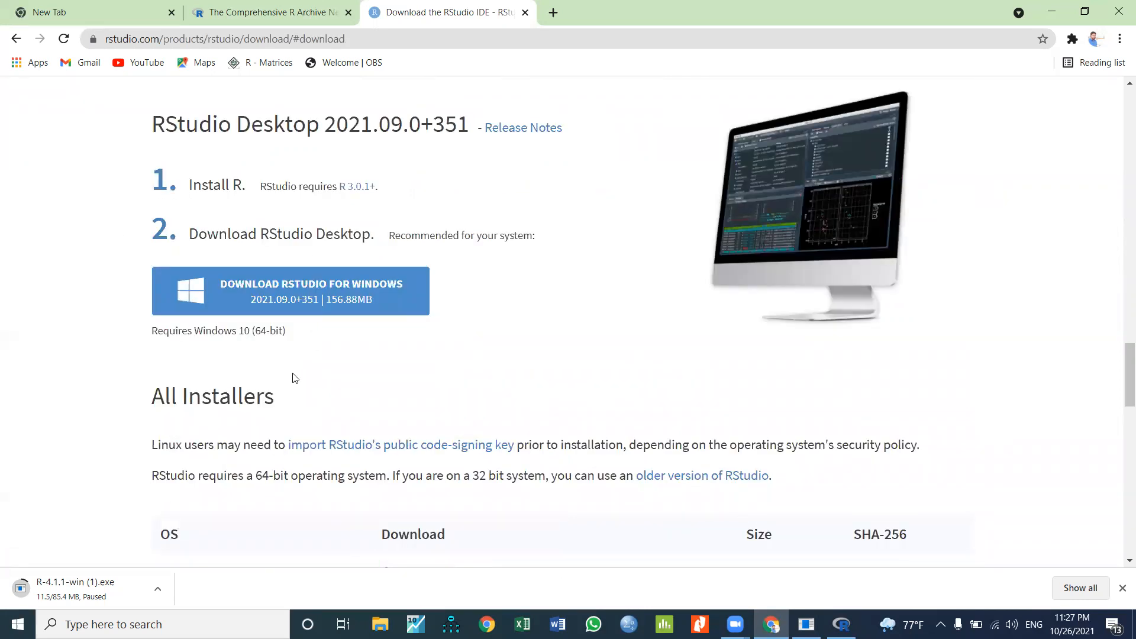
# - Examine the list of RStudio Desktop installers and zip/tarball packages for the different operating systems
pyautogui.scroll(-4, 292, 378)
pyautogui.scroll(-2, 308, 367)
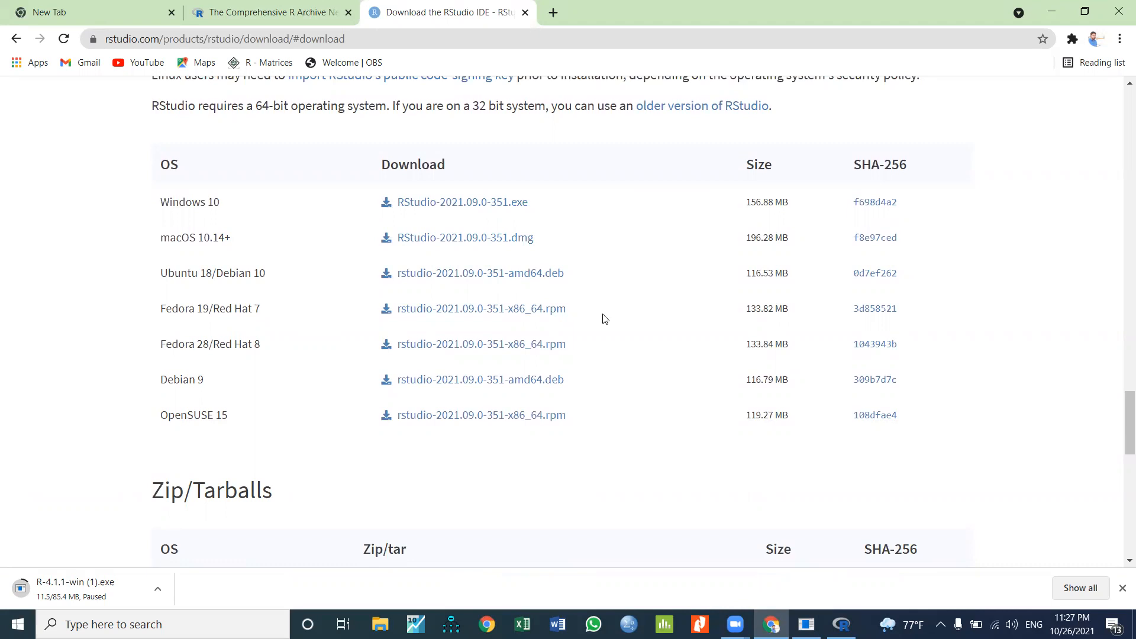
pyautogui.scroll(-1, 353, 527)
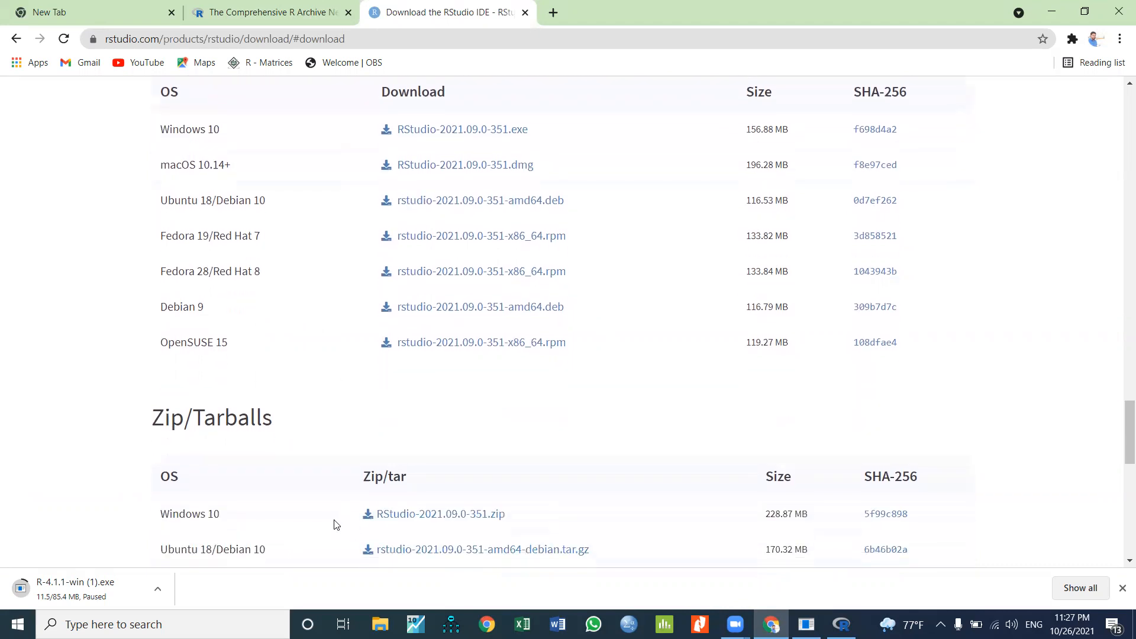
pyautogui.scroll(5, 329, 524)
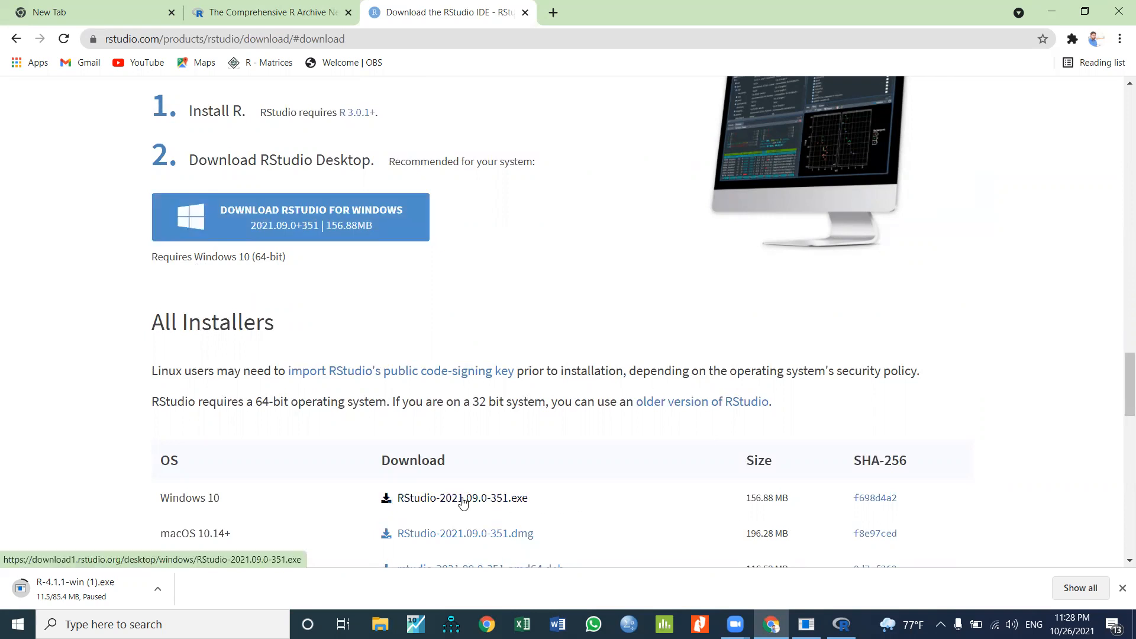
pyautogui.scroll(-2, 414, 497)
pyautogui.scroll(-1, 425, 493)
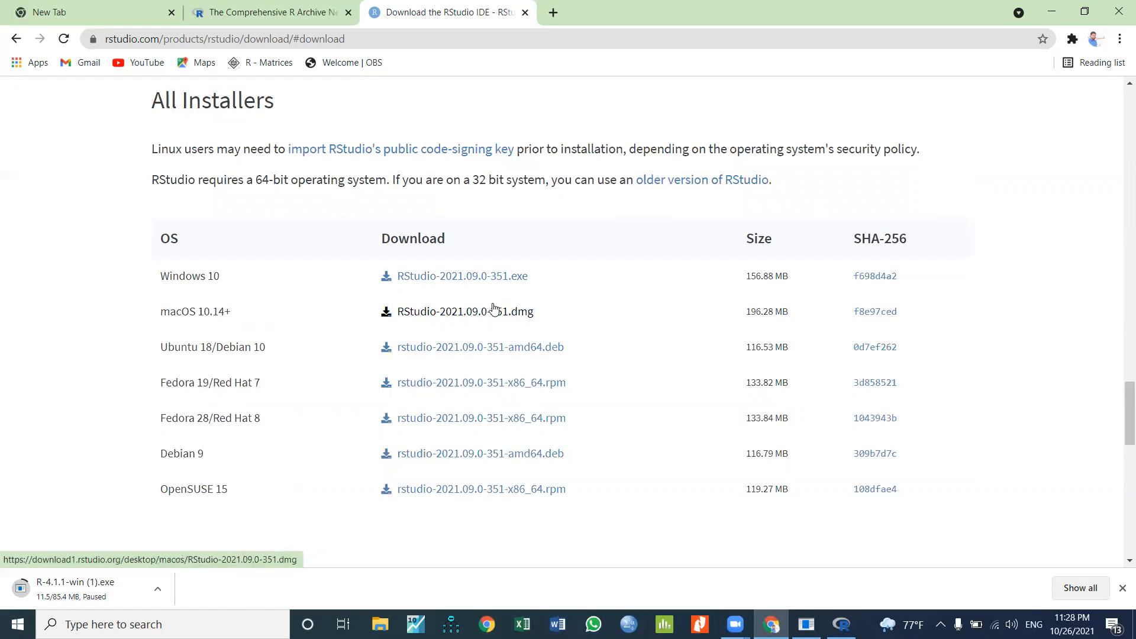
pyautogui.scroll(-1, 485, 309)
pyautogui.scroll(2, 486, 309)
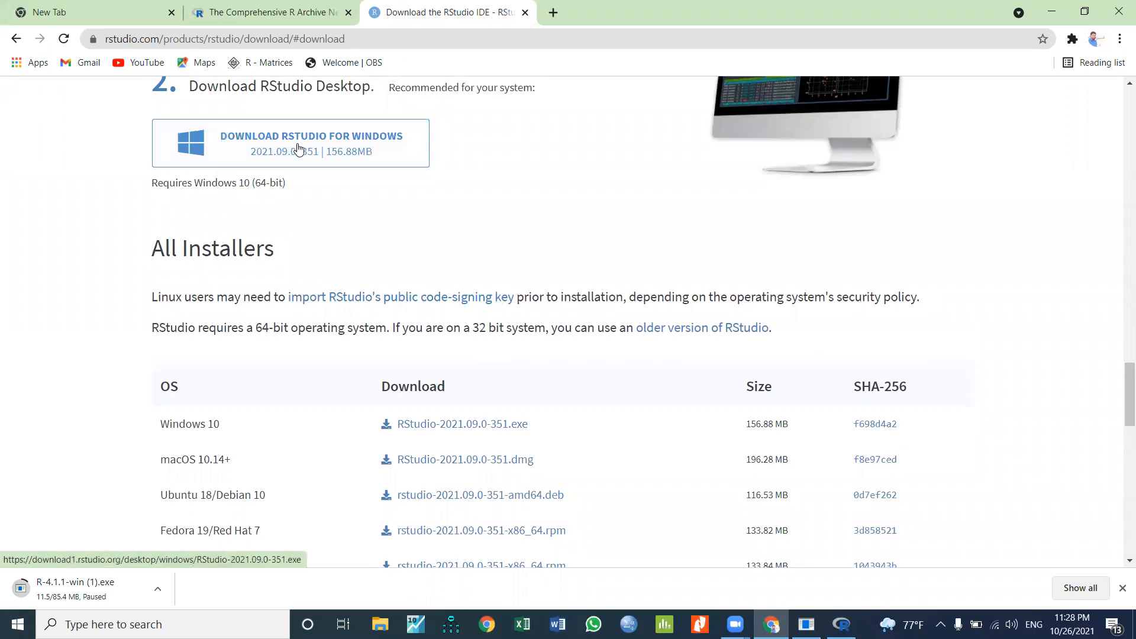
# - Start downloading RStudio 2021.09.0+351 for Windows and pause that download
pyautogui.click(268, 149)
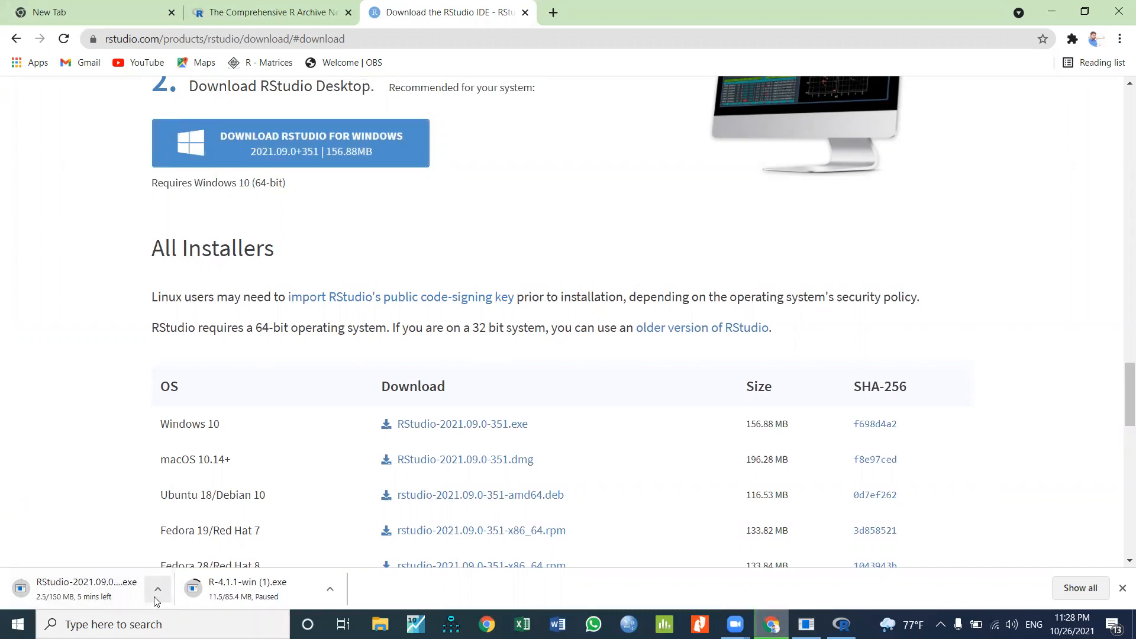
pyautogui.click(157, 588)
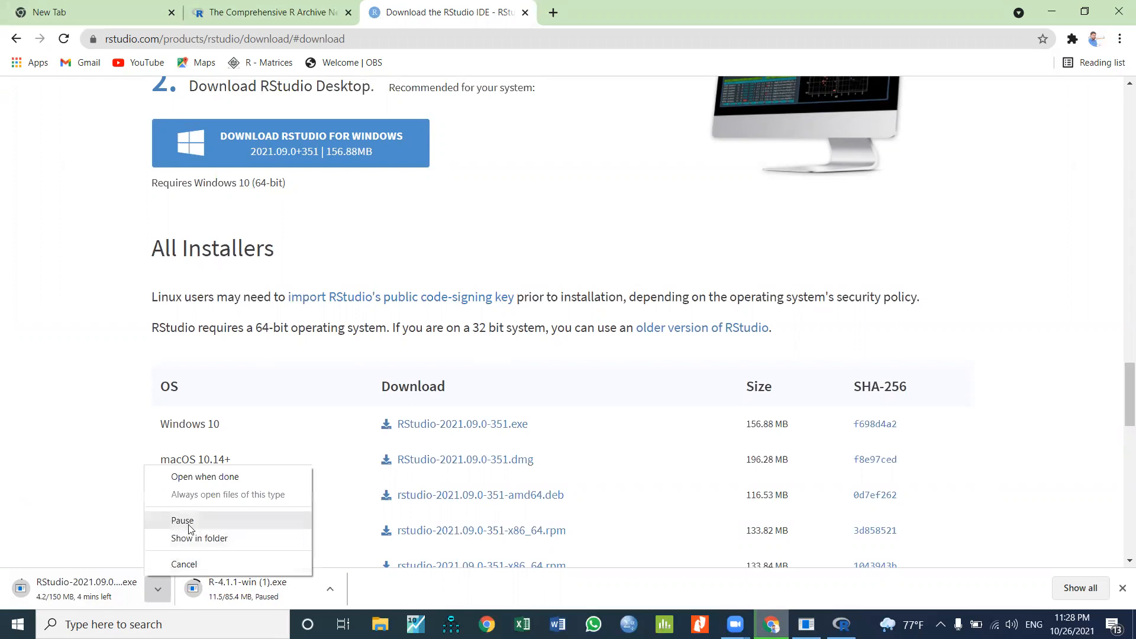
pyautogui.click(181, 524)
# - Open the Downloads folder in File Explorer and run the existing RStudio-1.4.1717 installer
pyautogui.click(380, 625)
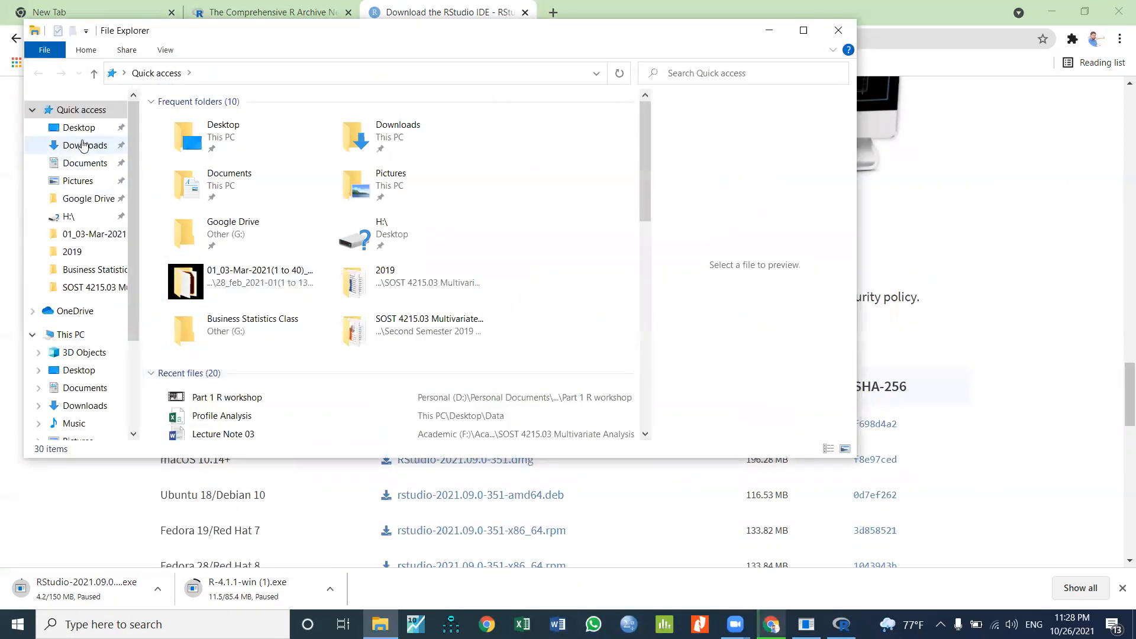
pyautogui.click(83, 145)
pyautogui.click(273, 193)
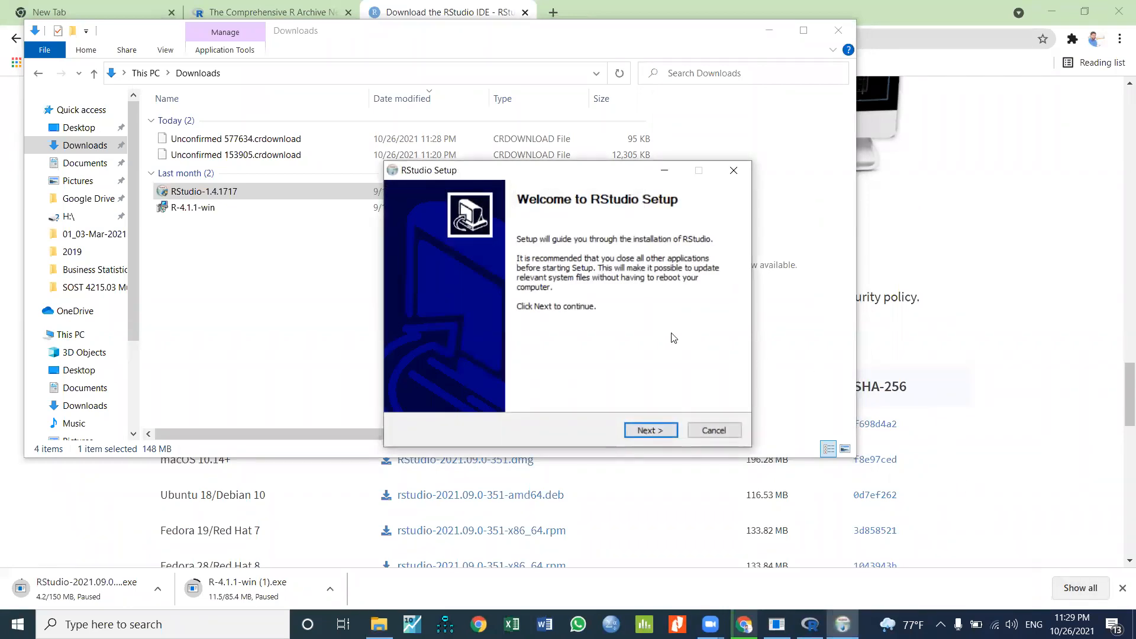
# - Install RStudio with the default location and the RStudio Start Menu folder, and finish the setup
pyautogui.click(649, 430)
pyautogui.click(650, 431)
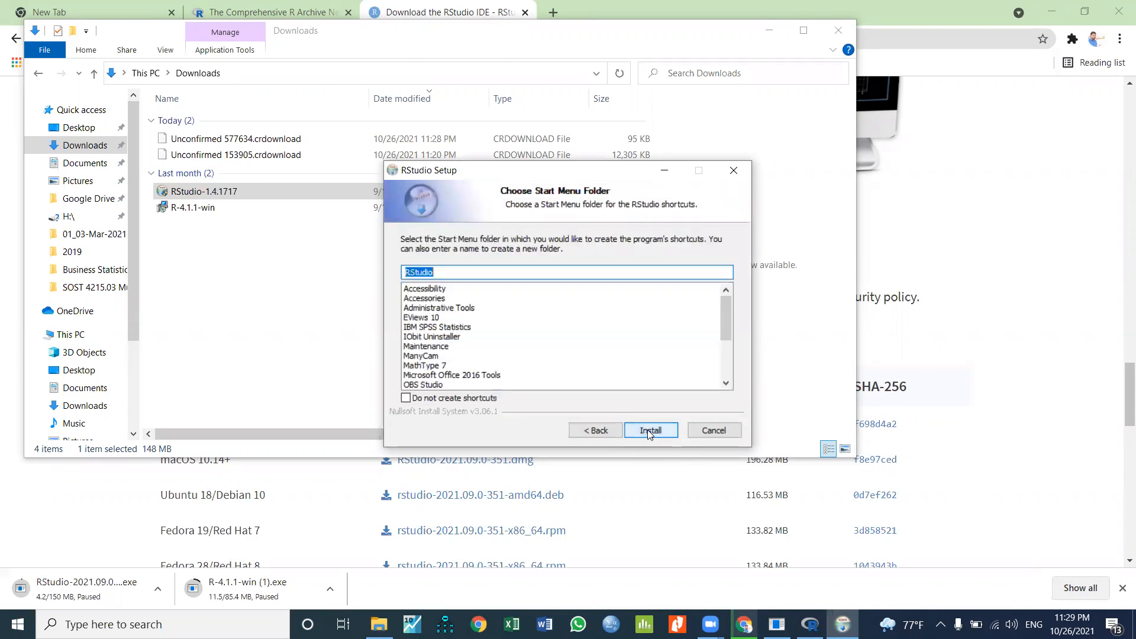
pyautogui.click(648, 430)
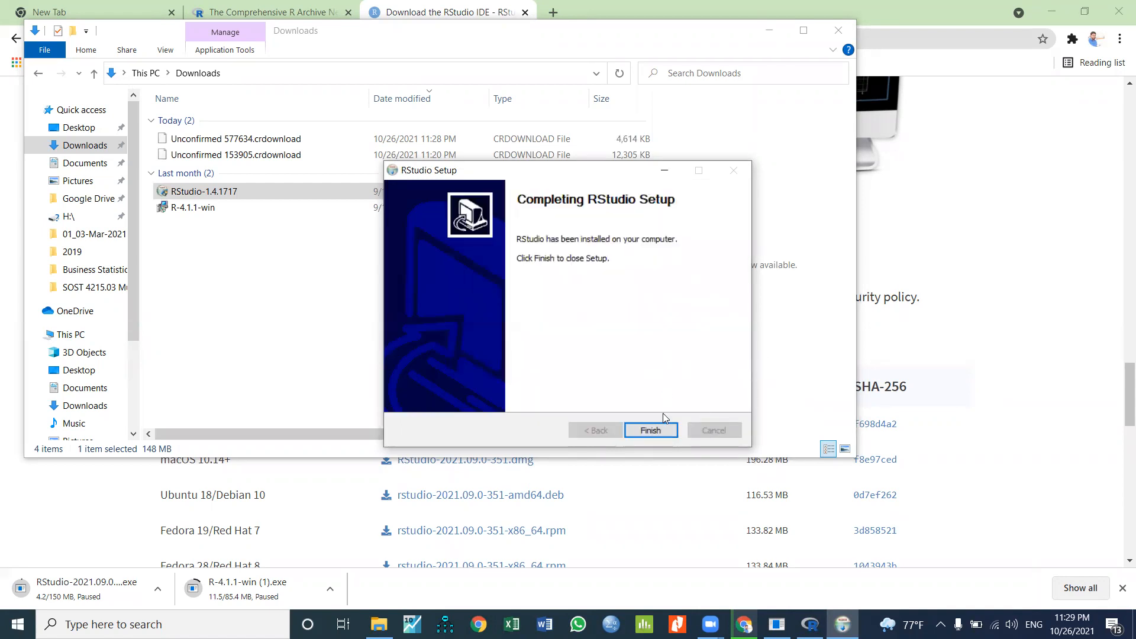
pyautogui.click(651, 430)
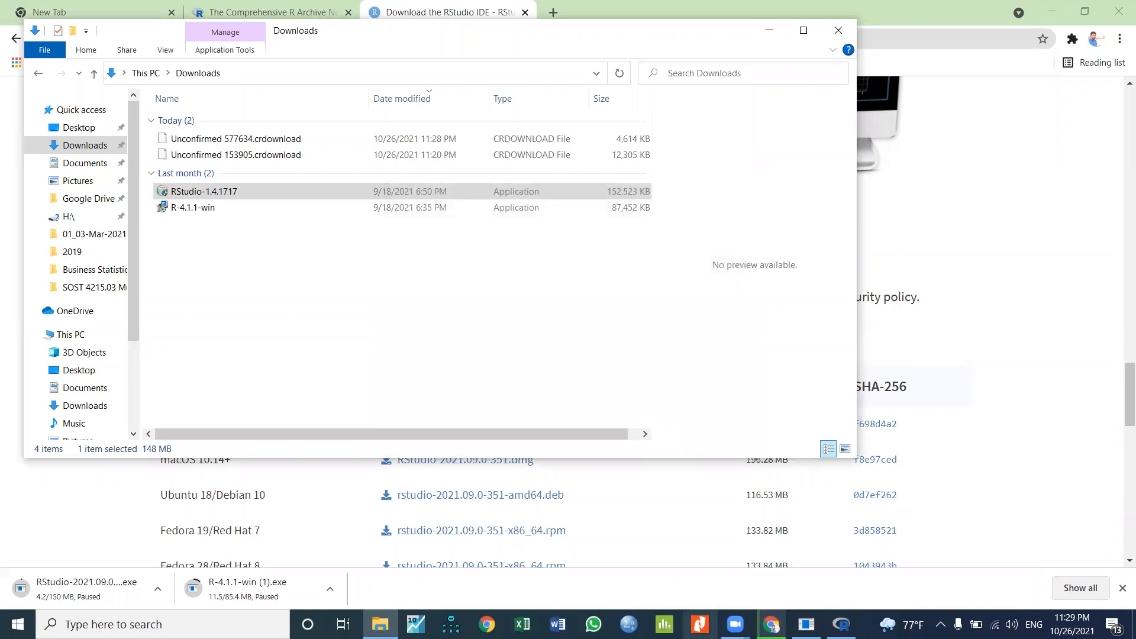
# - Launch RStudio from the recent apps in Windows search
pyautogui.click(995, 208)
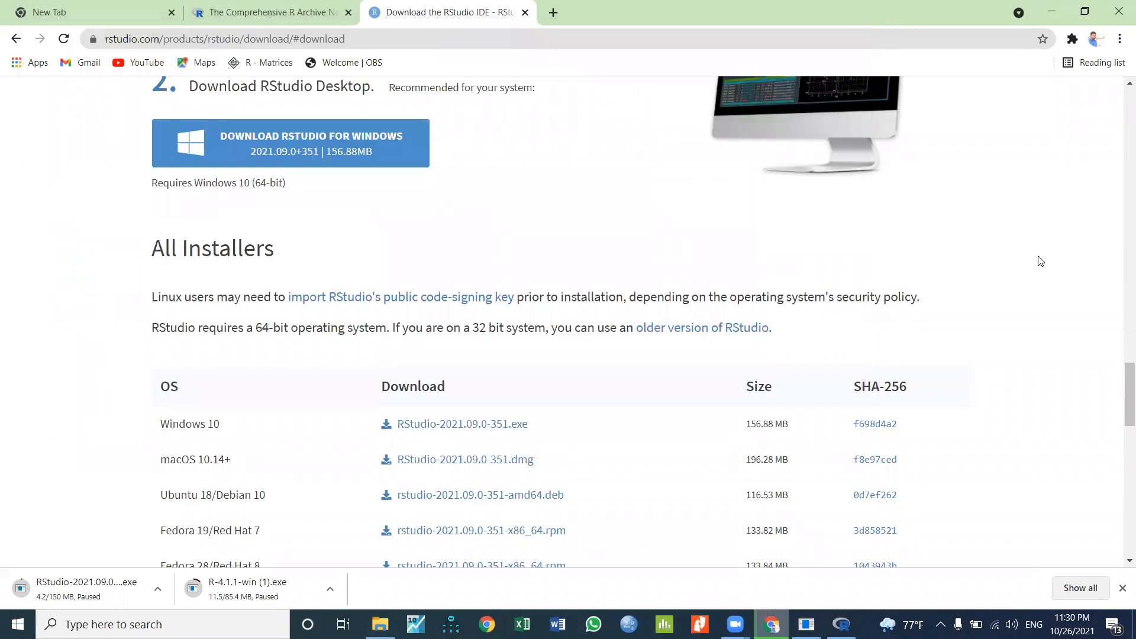
pyautogui.click(241, 619)
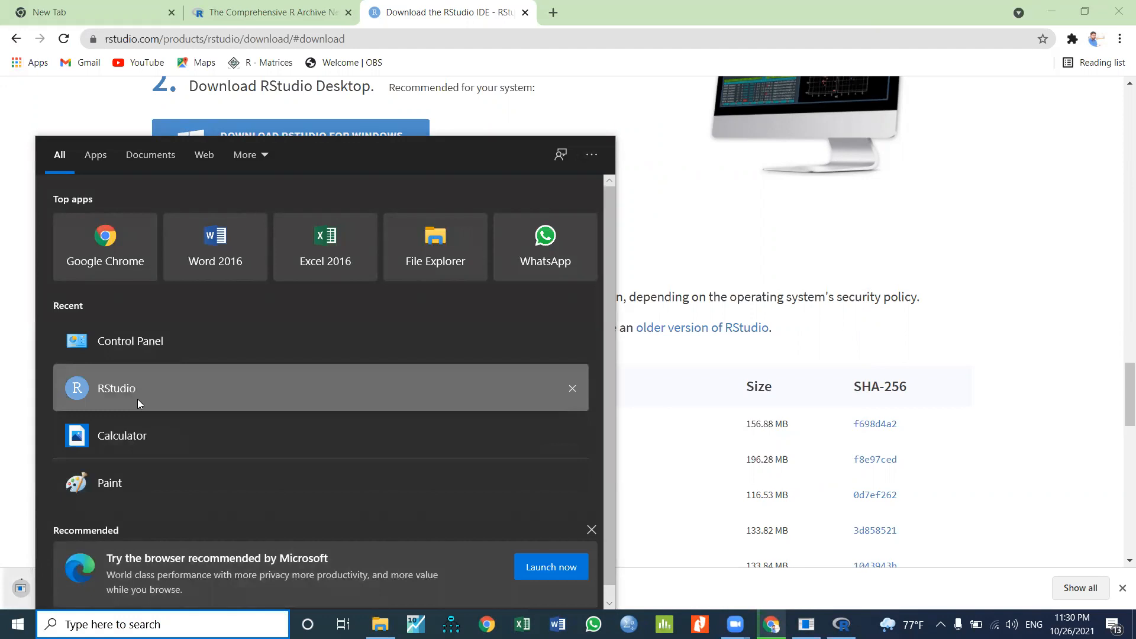
pyautogui.click(137, 399)
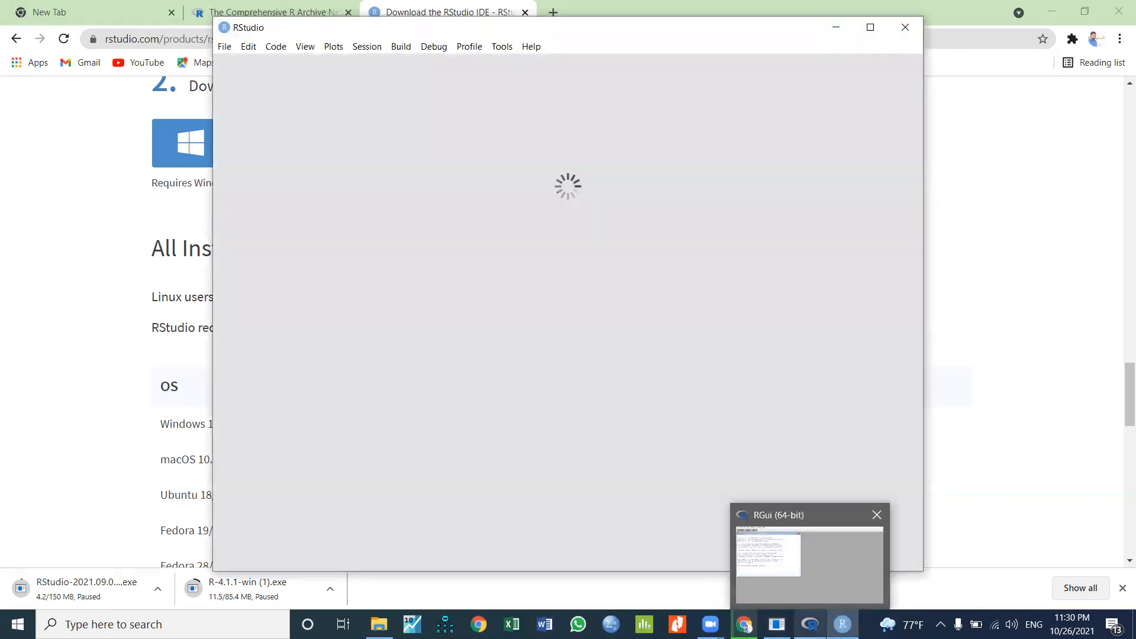
# - Switch to RGui to look at its R Console window and return to RStudio
pyautogui.click(809, 564)
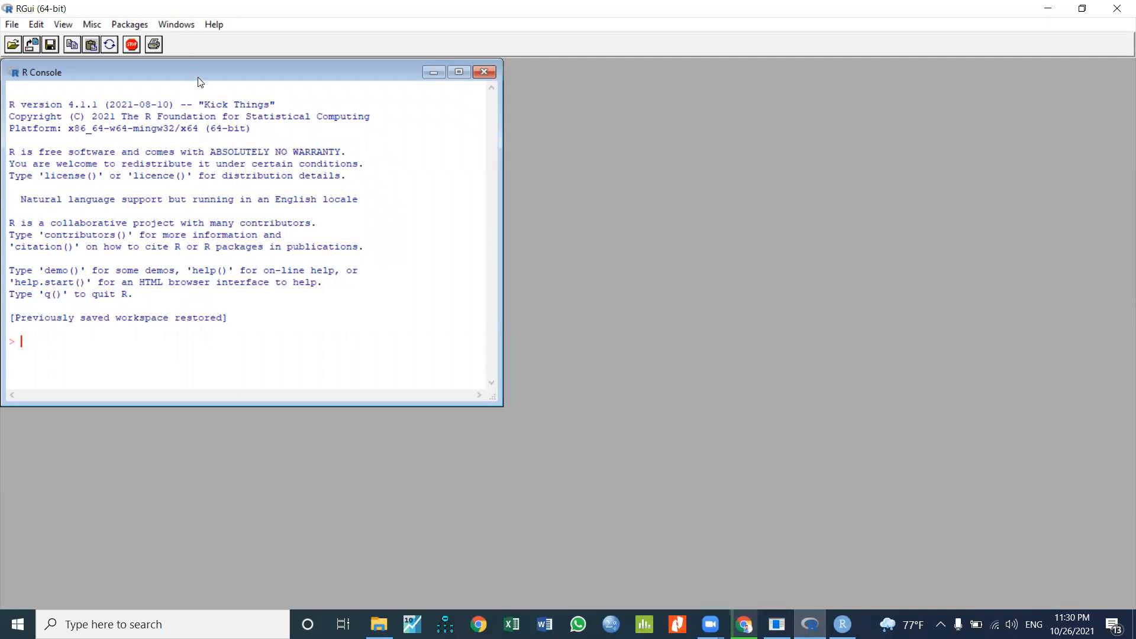
pyautogui.moveTo(198, 77); pyautogui.dragTo(200, 69)
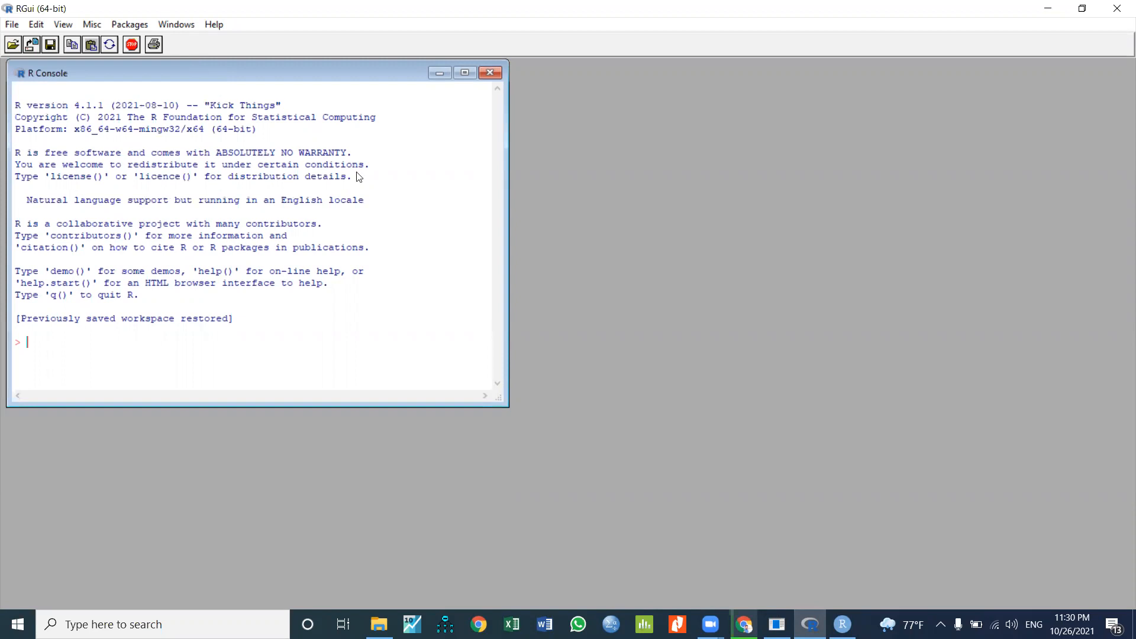
pyautogui.click(843, 624)
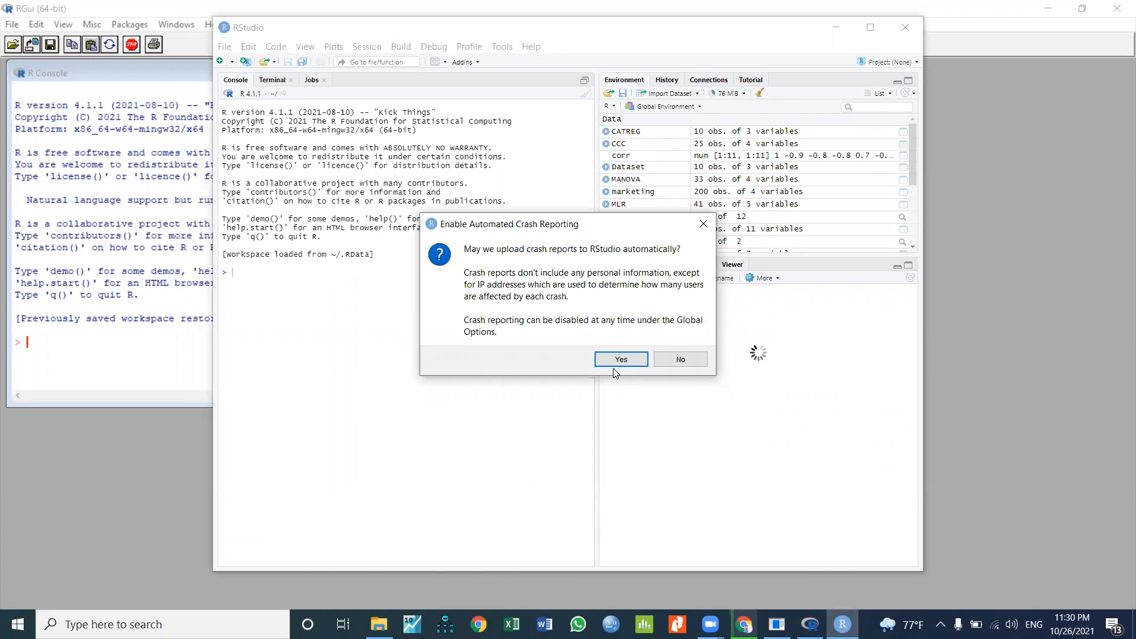
# - Dismiss the automated crash reporting request and maximize the RStudio window with the source editor shown above the console
pyautogui.click(712, 226)
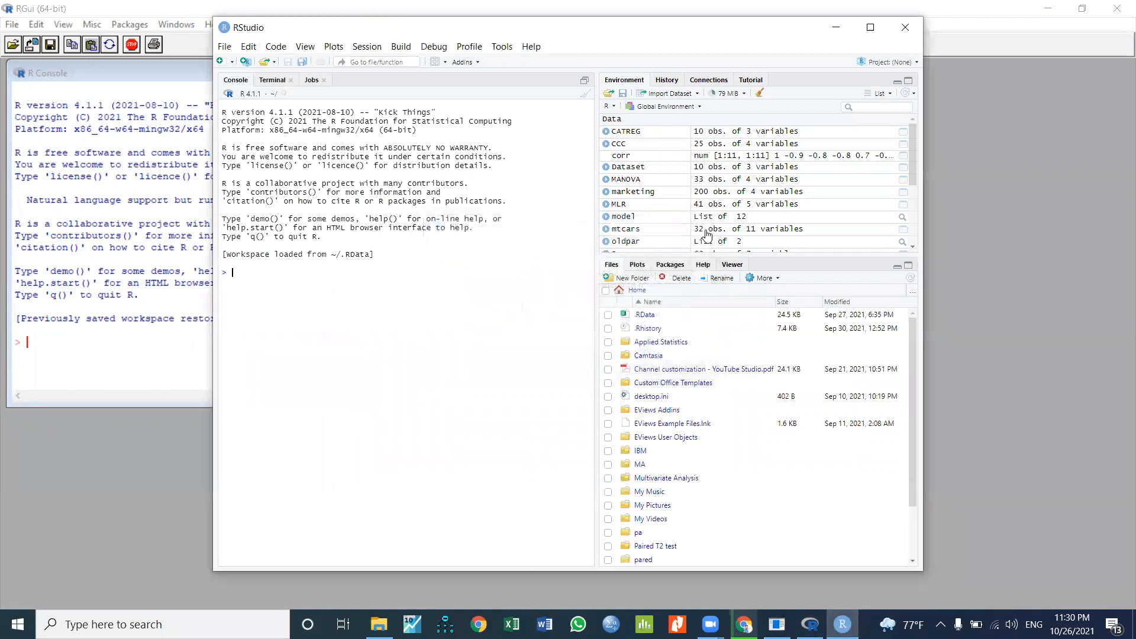
pyautogui.click(868, 29)
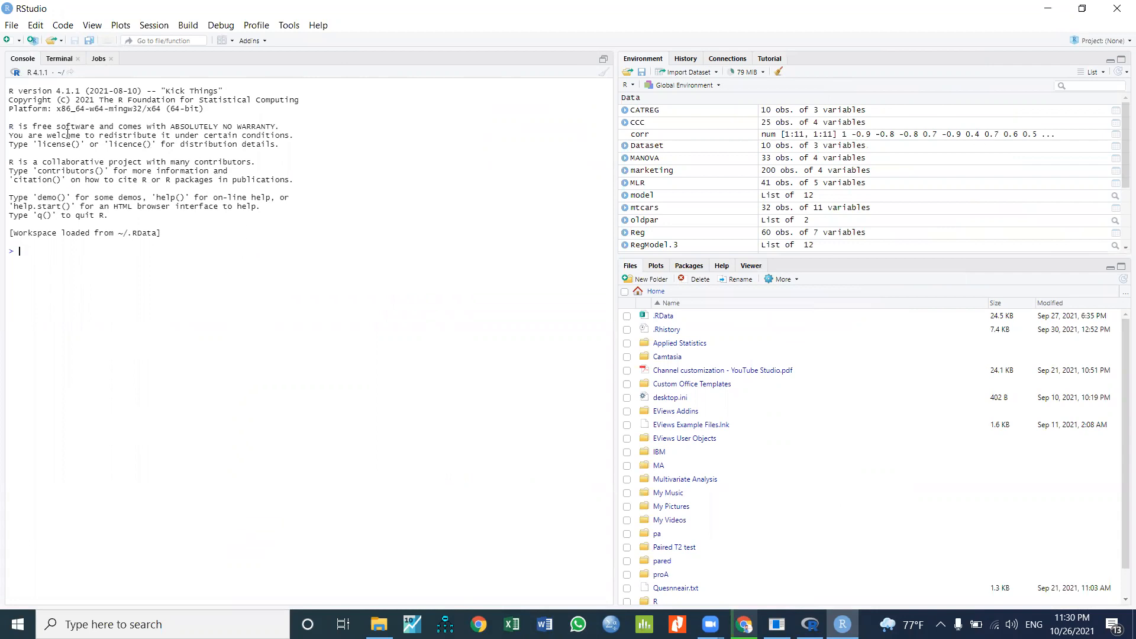
pyautogui.click(604, 61)
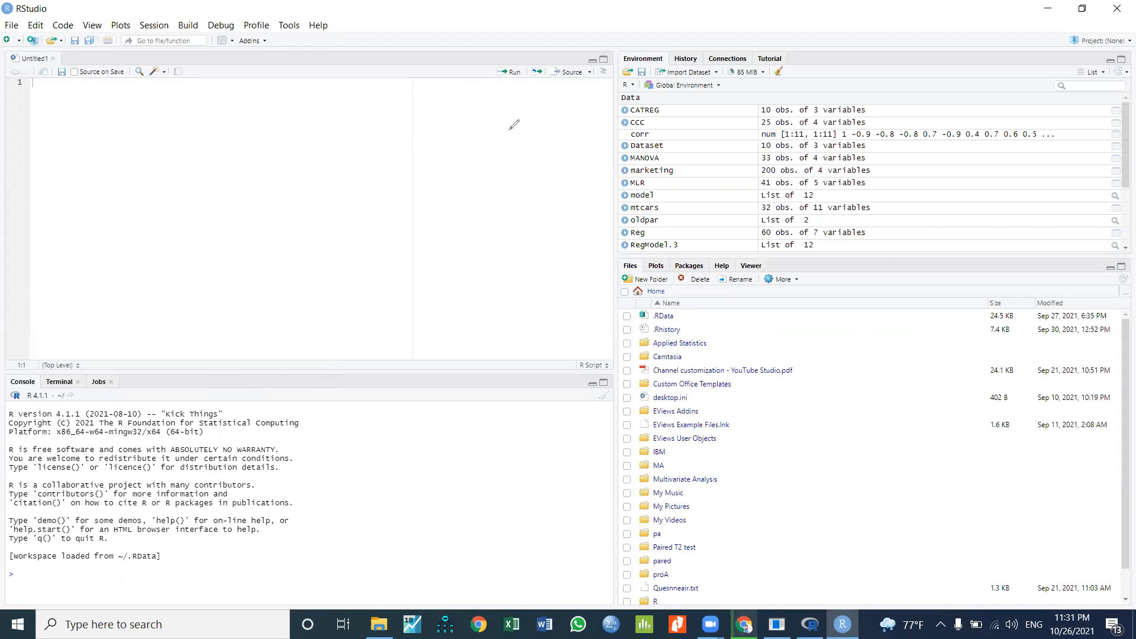
# - Annotate the panes with handwritten circled numbers: 1 on the source editor, 2 on Environment, 3 on Console and 4 on Files
pyautogui.moveTo(294, 164)
pyautogui.mouseDown()
pyautogui.moveTo(288, 201)
pyautogui.moveTo(296, 164)
pyautogui.mouseUp()
pyautogui.moveTo(912, 176)
pyautogui.mouseDown()
pyautogui.moveTo(928, 185)
pyautogui.moveTo(891, 196)
pyautogui.mouseUp()
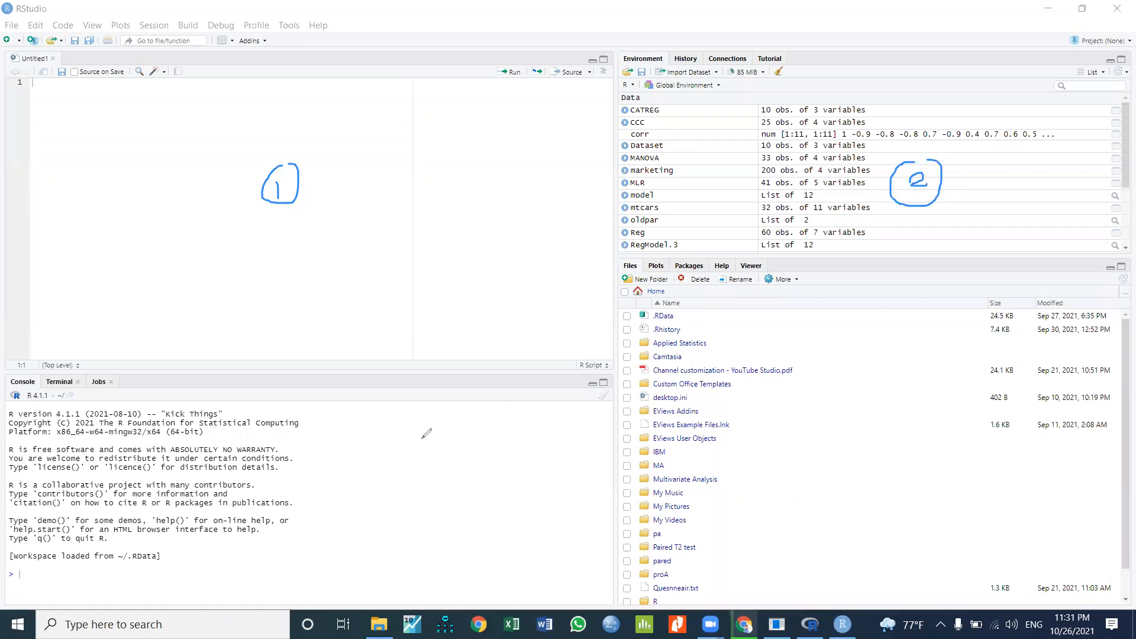
pyautogui.moveTo(371, 450)
pyautogui.mouseDown()
pyautogui.moveTo(372, 470)
pyautogui.moveTo(391, 478)
pyautogui.moveTo(387, 444)
pyautogui.mouseUp()
pyautogui.moveTo(869, 434)
pyautogui.mouseDown()
pyautogui.moveTo(851, 444)
pyautogui.moveTo(872, 448)
pyautogui.moveTo(855, 469)
pyautogui.moveTo(862, 484)
pyautogui.moveTo(869, 405)
pyautogui.mouseUp()
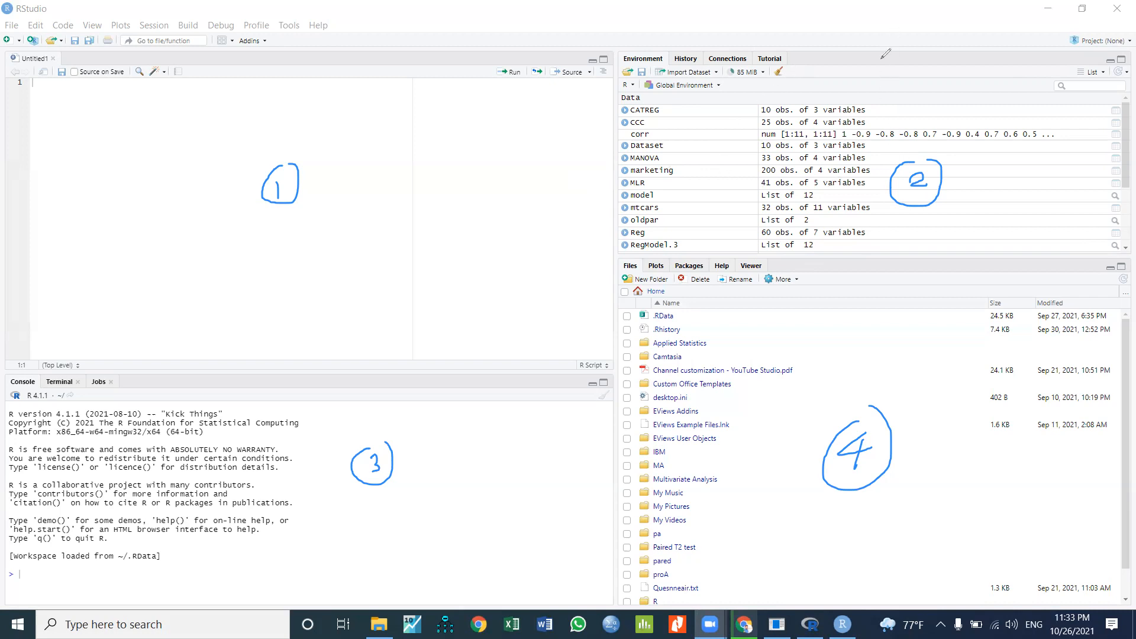
# - Create a new project in a new directory named A under the home folder
pyautogui.click(11, 25)
pyautogui.click(41, 56)
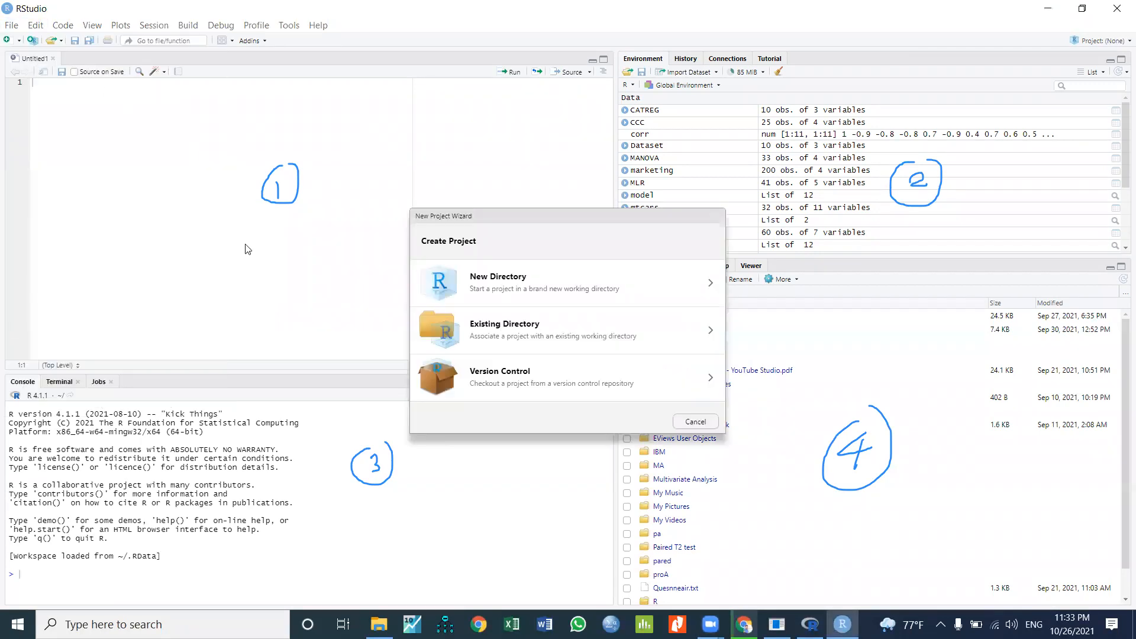
pyautogui.click(528, 279)
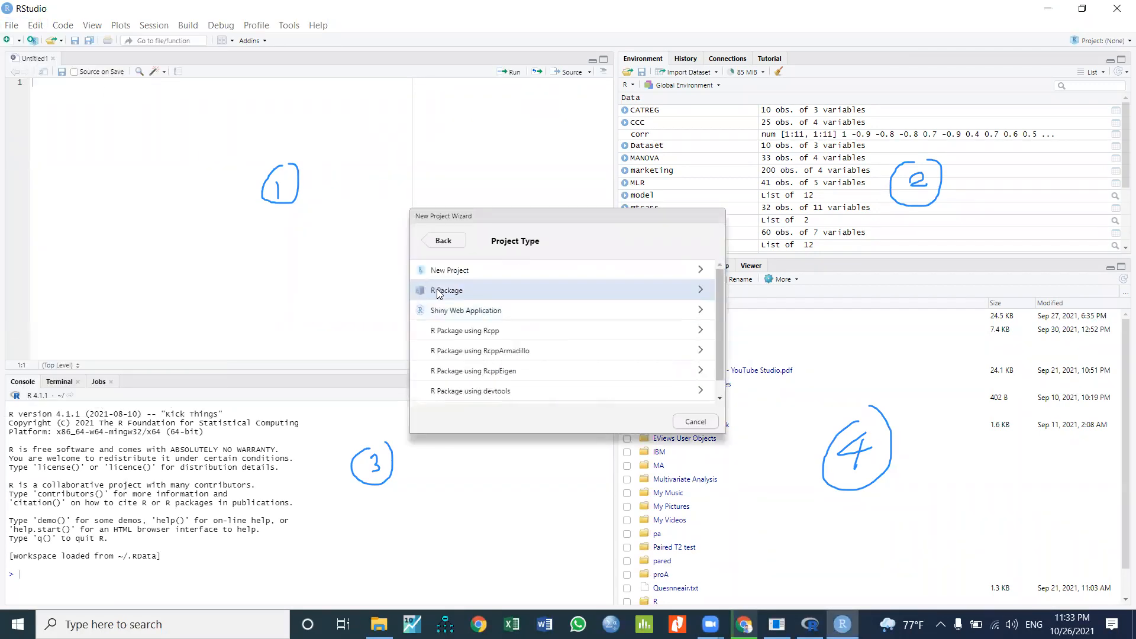
pyautogui.click(462, 270)
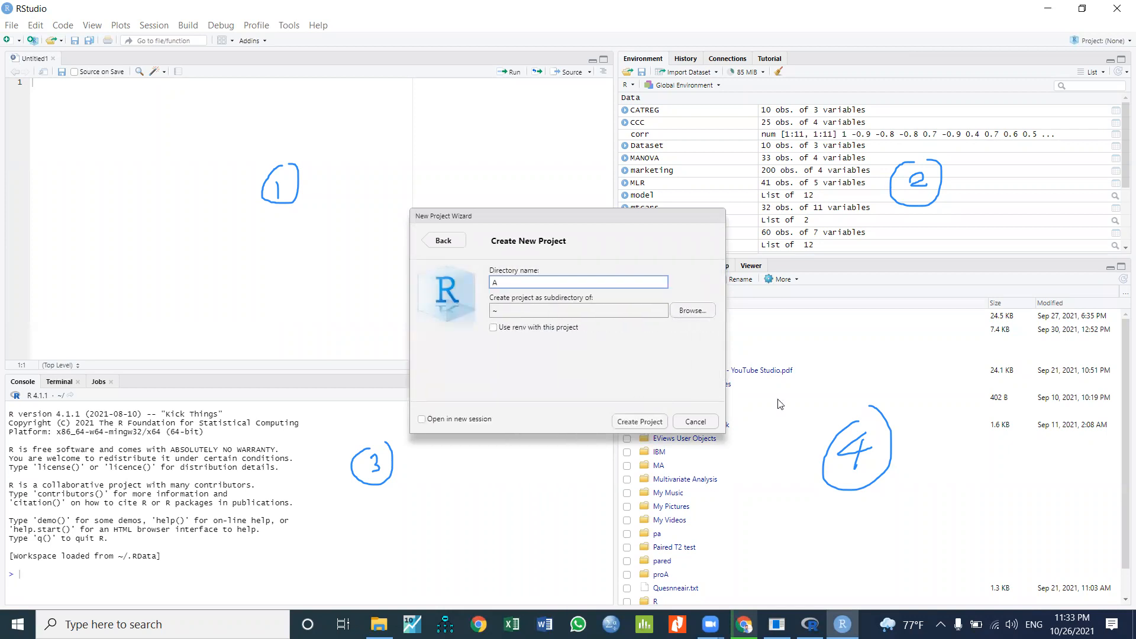
pyautogui.click(641, 423)
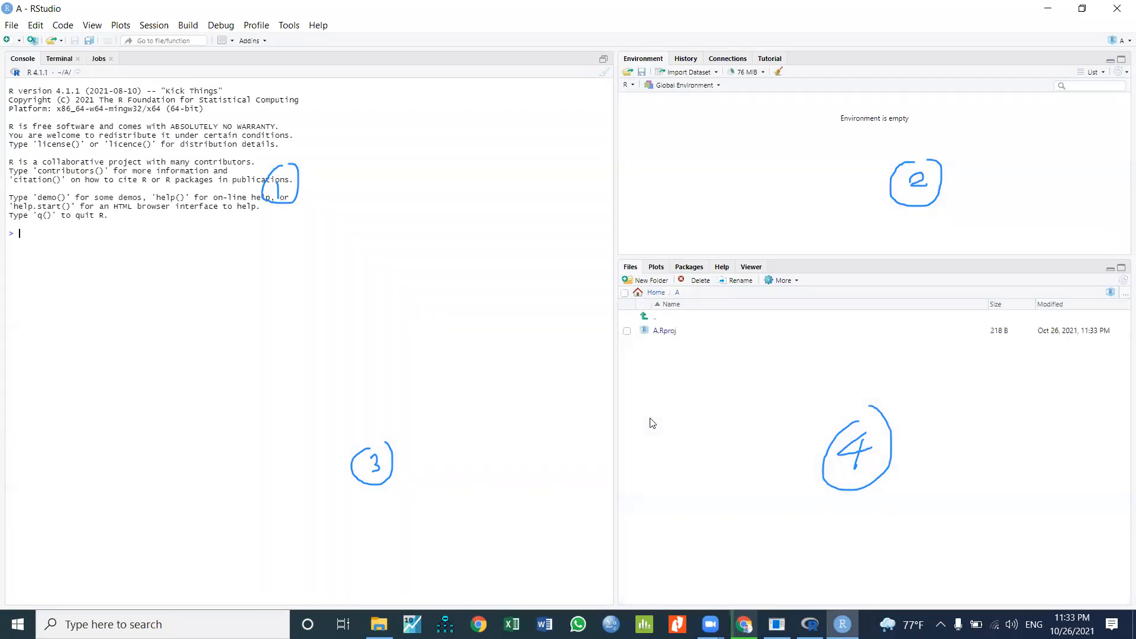
# - Show the source editor above the console and look at the new project's History and Environment
pyautogui.click(603, 62)
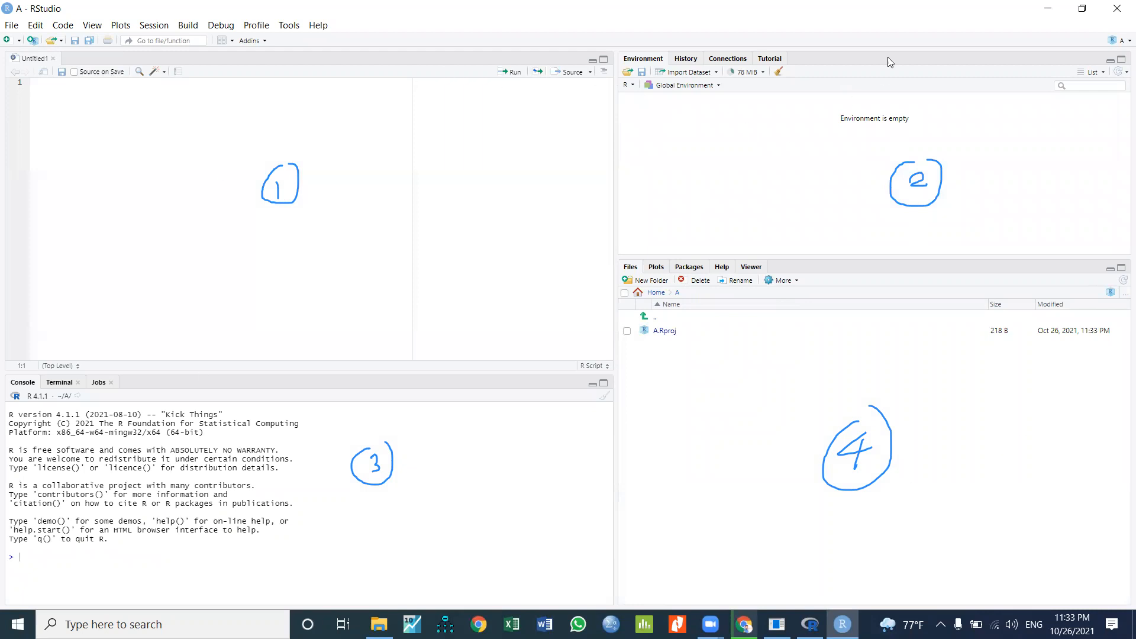
pyautogui.click(122, 214)
pyautogui.click(687, 60)
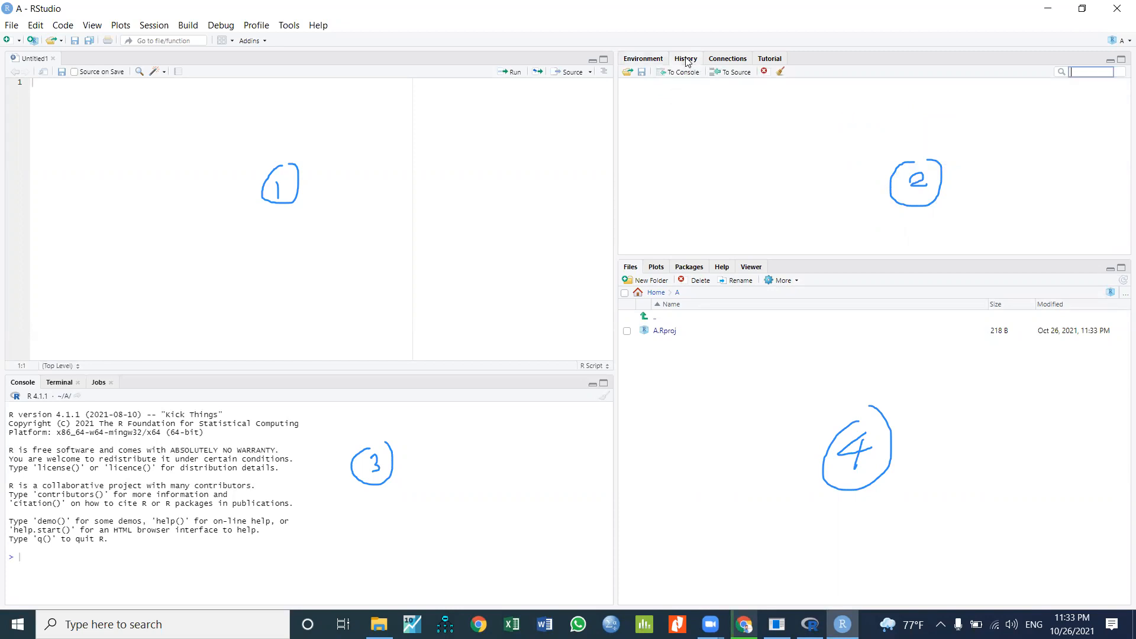
pyautogui.click(645, 61)
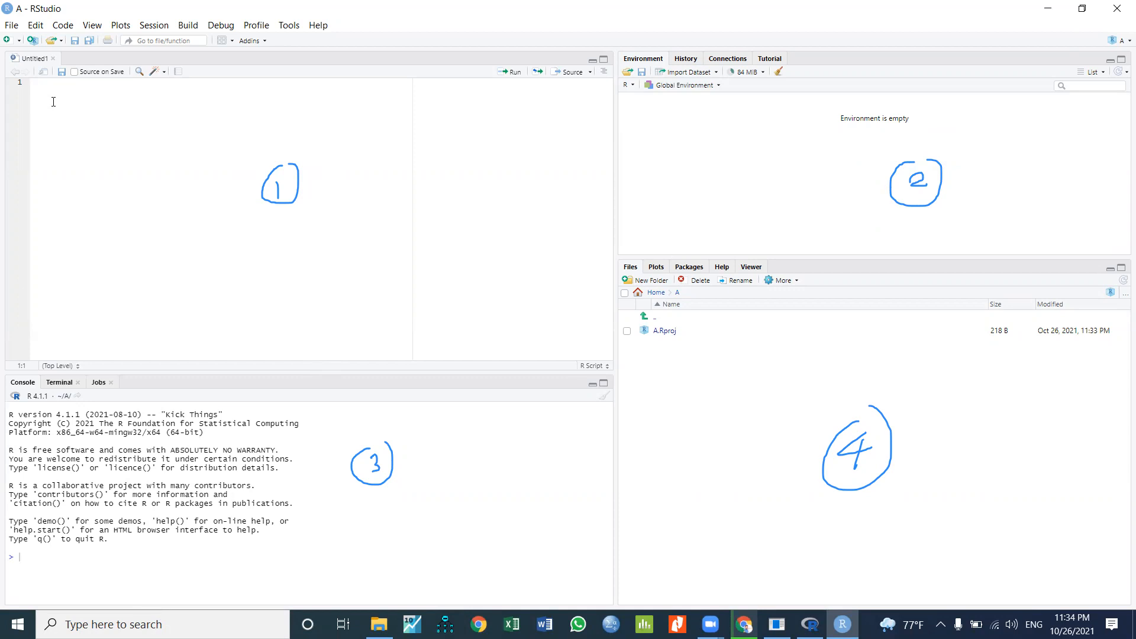
# - Write 4+2 on the first line of the untitled script and run that selected expression
pyautogui.write('4+2')
pyautogui.moveTo(51, 87); pyautogui.dragTo(31, 83)
pyautogui.click(508, 72)
# - Evaluate 4+3 directly in the console, then return to the end of the script line
pyautogui.write('4+3')
pyautogui.hotkey('shift', 'Left')
pyautogui.hotkey('shift', 'Left')
pyautogui.hotkey('shift', 'Left')
pyautogui.press('Return')
pyautogui.click(62, 84)
# - Install the R0 package from the CRAN repository into the default library with its dependencies
pyautogui.click(693, 267)
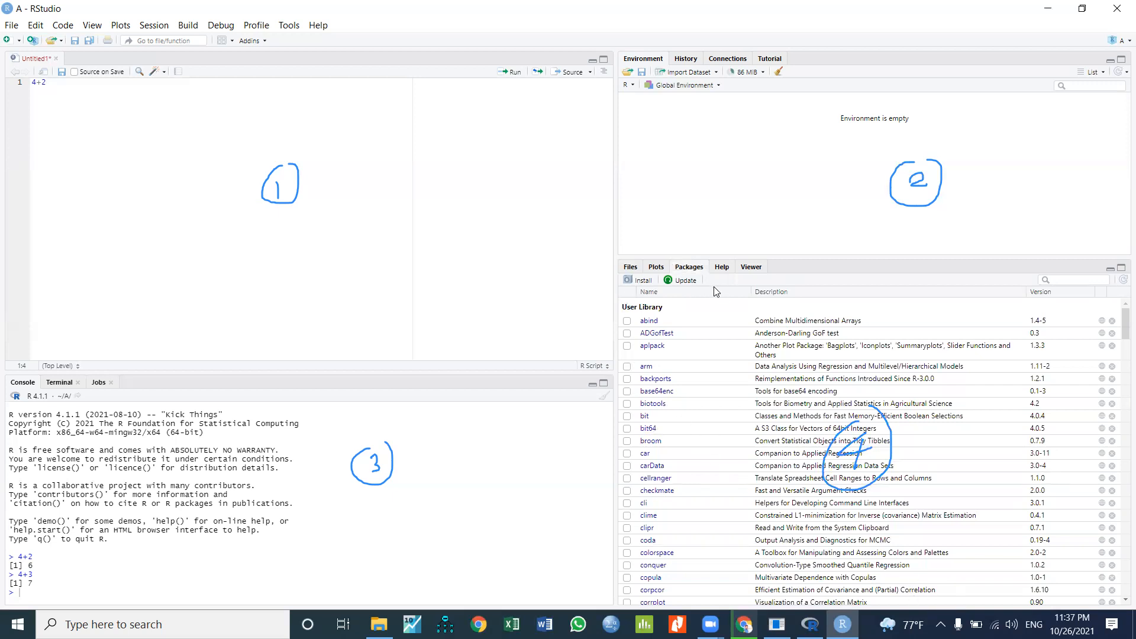
pyautogui.click(640, 280)
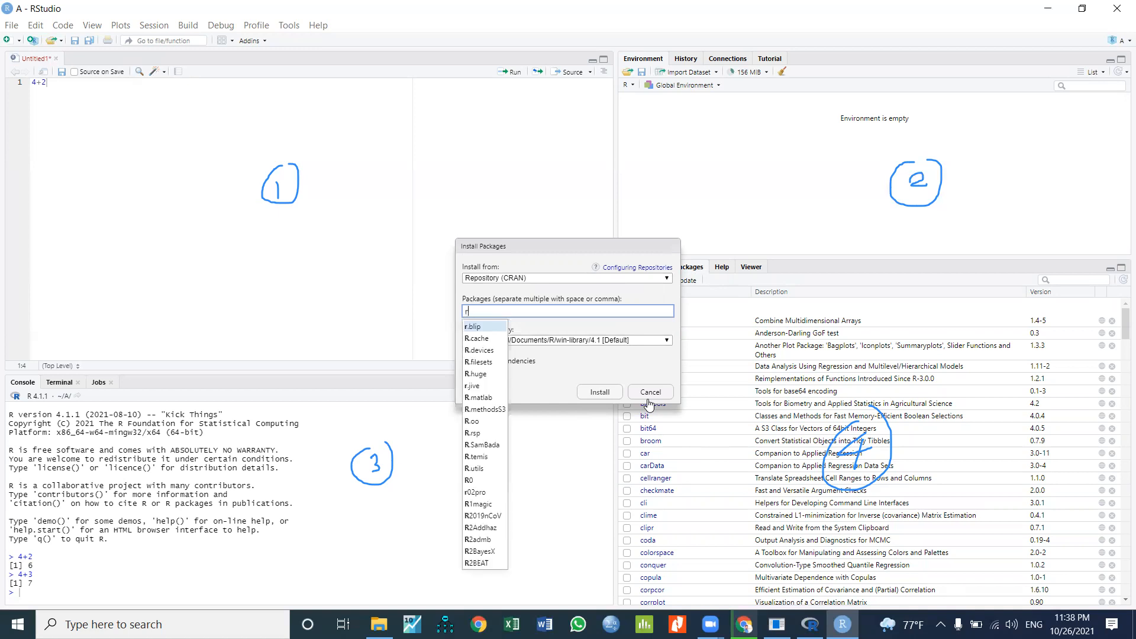
pyautogui.write('o')
pyautogui.press('BackSpace')
pyautogui.press('BackSpace')
pyautogui.write('R0')
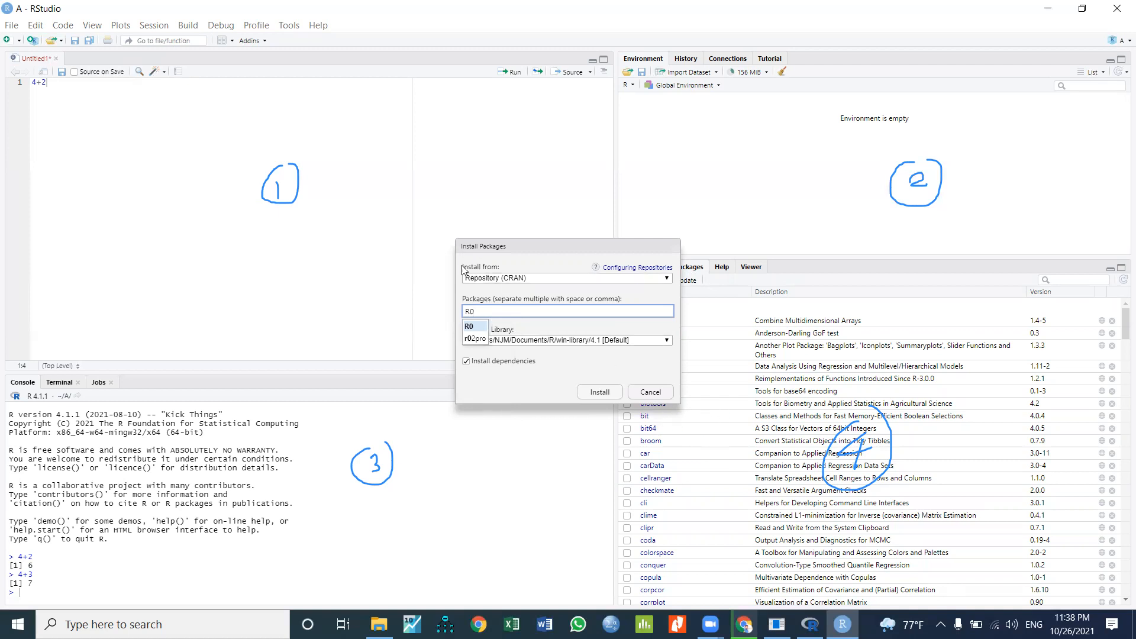
pyautogui.click(474, 326)
pyautogui.click(597, 393)
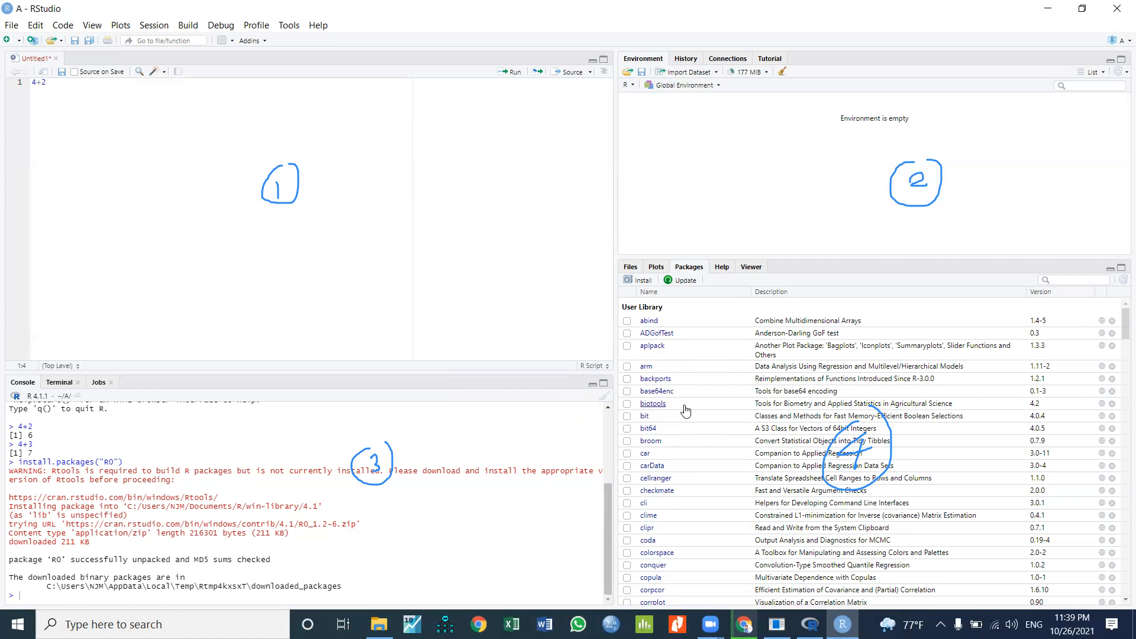
# - Search the list of installed packages for mv
pyautogui.click(1065, 279)
pyautogui.write('m')
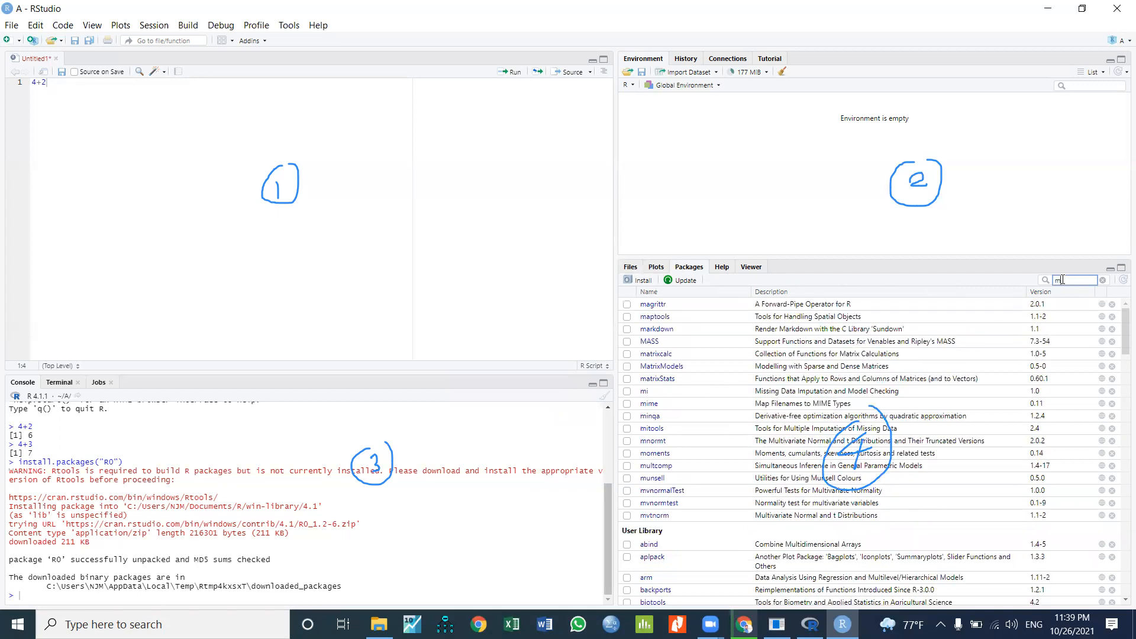
pyautogui.write('v')
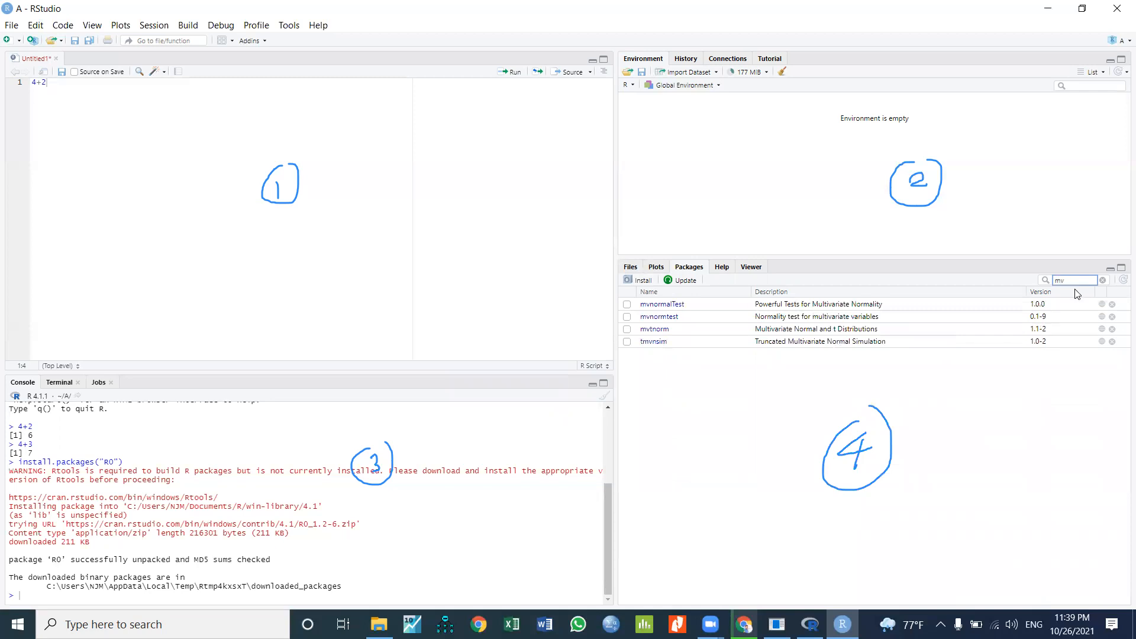
# - Install the mvnormtest package from CRAN with its dependencies and load it into the session
pyautogui.click(642, 281)
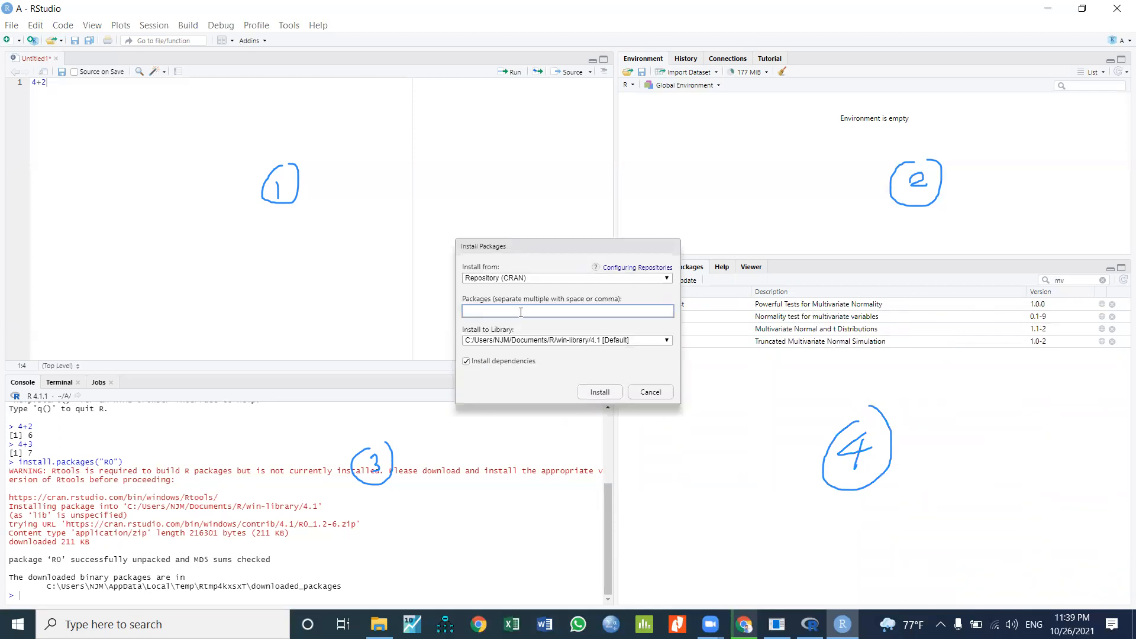
pyautogui.write('mv')
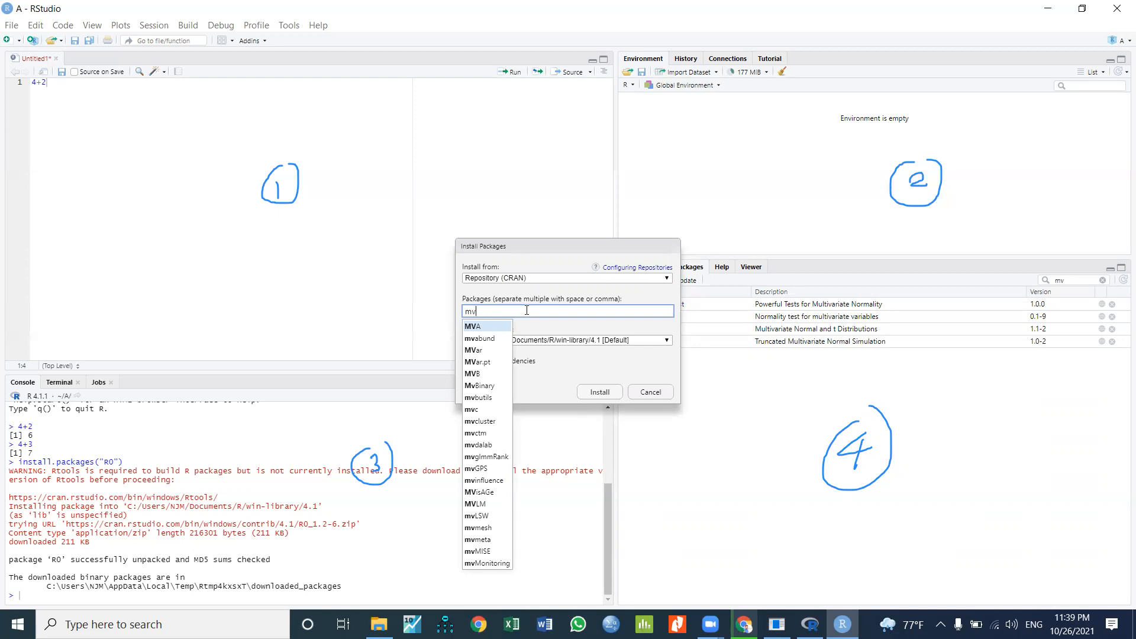
pyautogui.write('no')
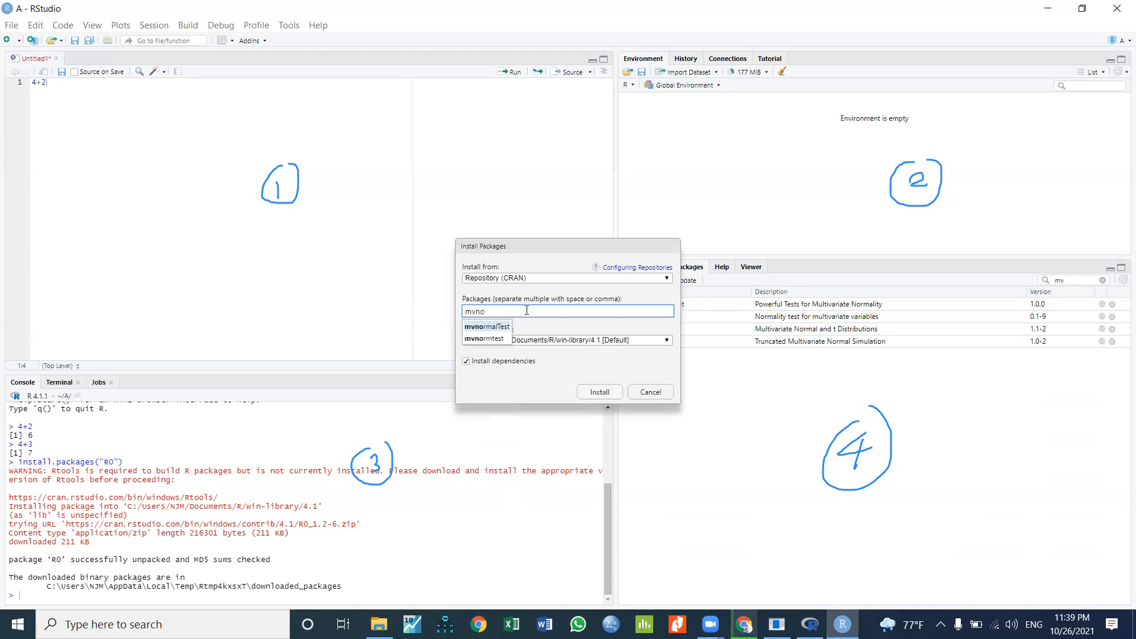
pyautogui.click(486, 339)
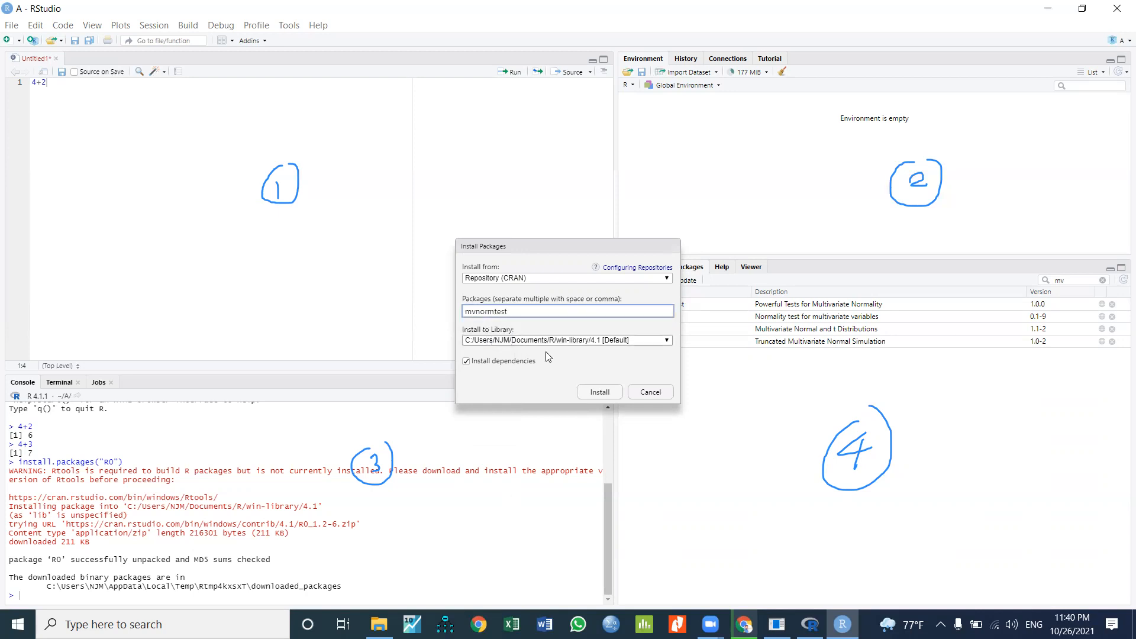
pyautogui.click(598, 391)
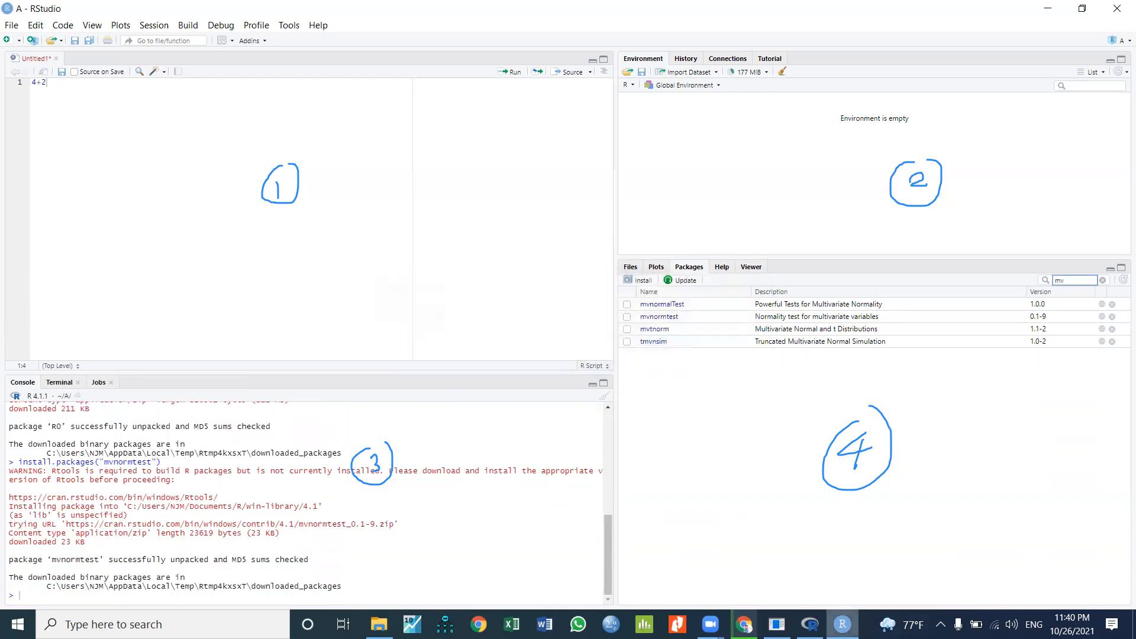
pyautogui.click(628, 316)
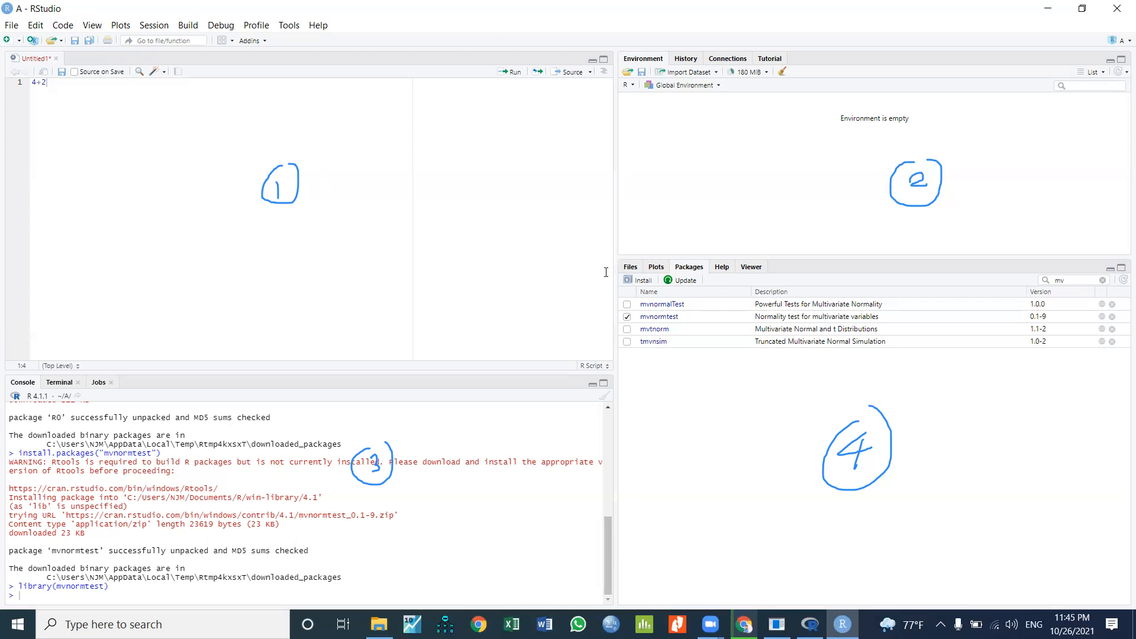
# - Install the Rcmdr package from CRAN into the default library with its dependencies
pyautogui.click(639, 280)
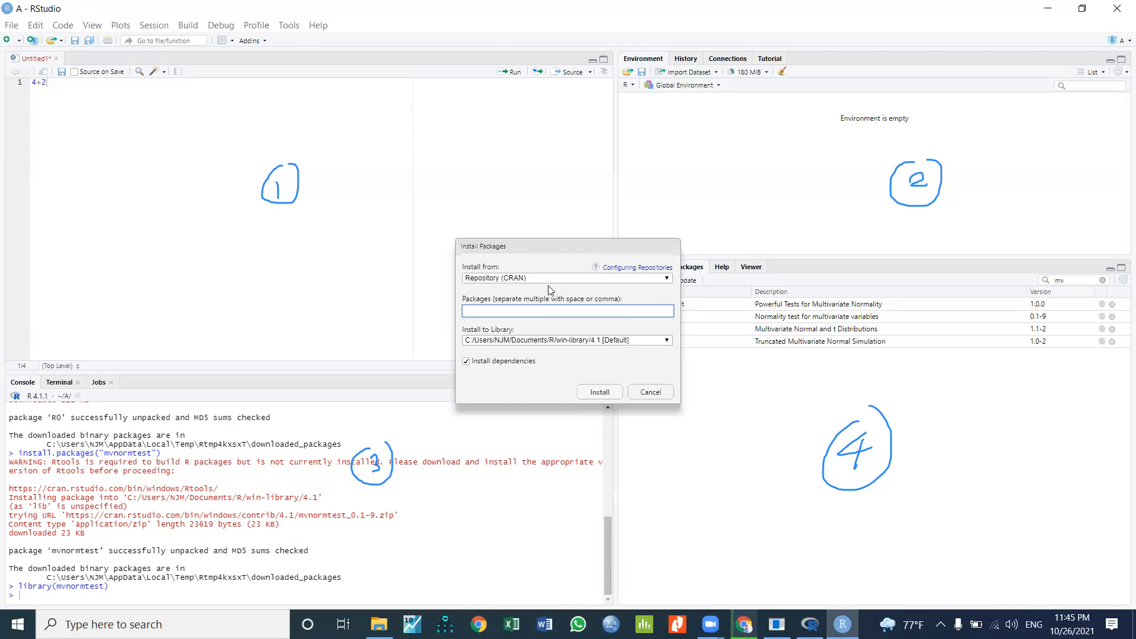
pyautogui.write('Rc')
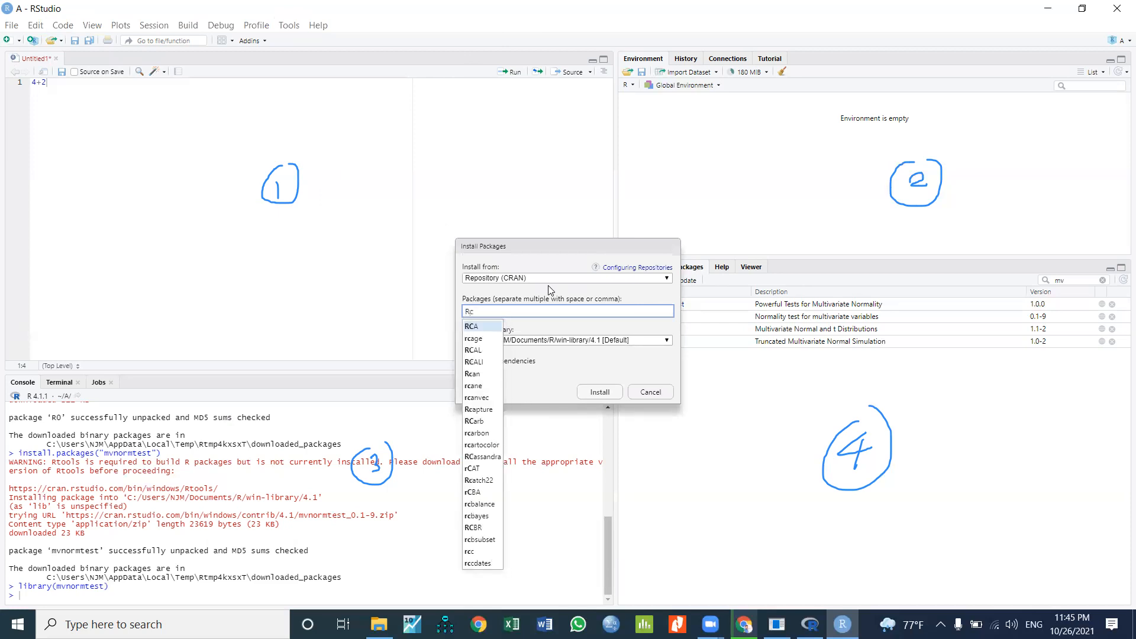
pyautogui.write('m')
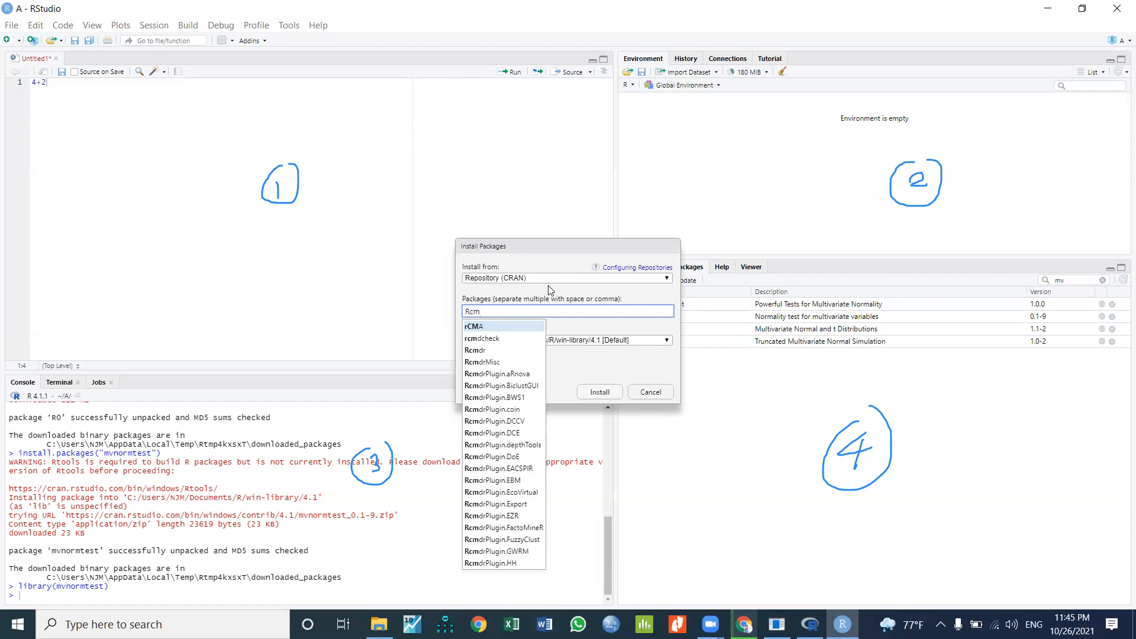
pyautogui.click(484, 353)
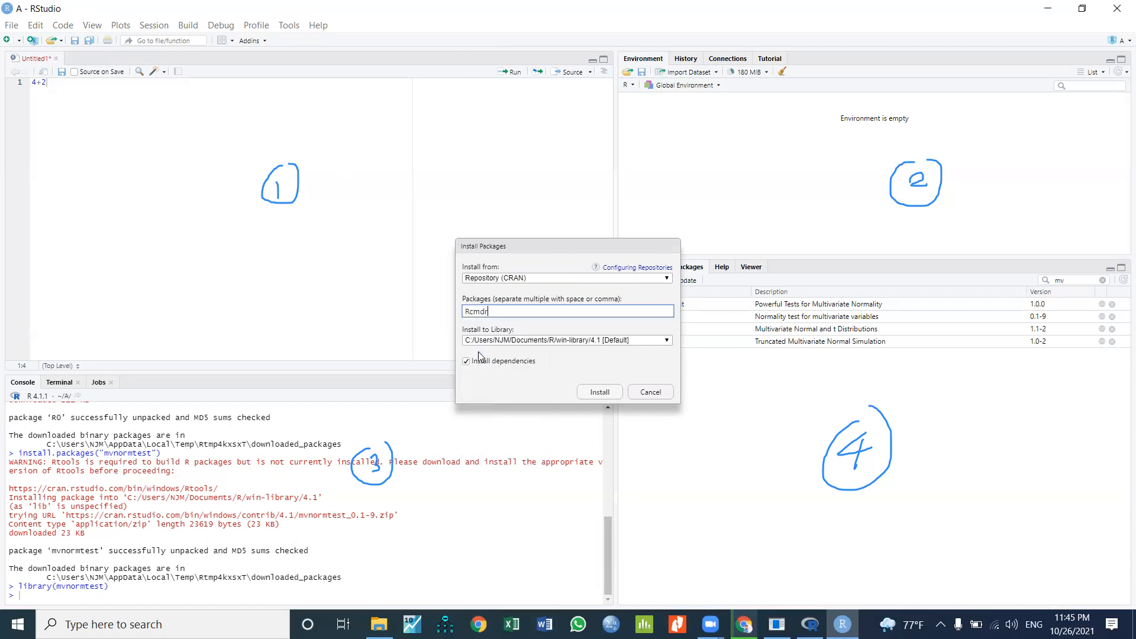
pyautogui.click(583, 394)
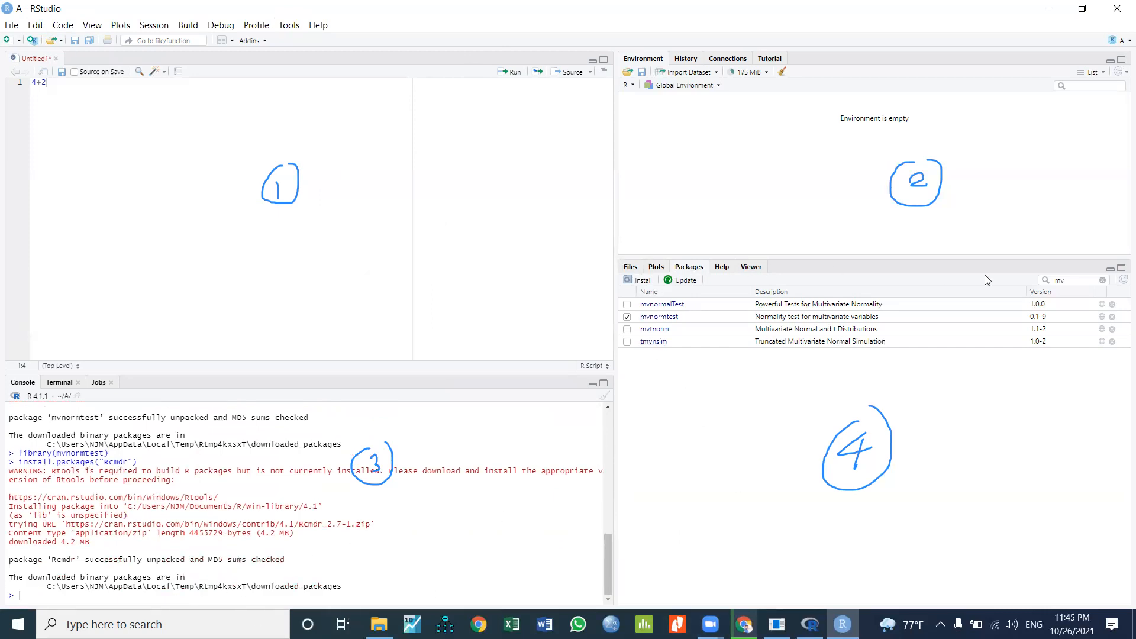
# - Filter the installed packages by R, load Rcmdr and place the R Commander window over the source editor
pyautogui.moveTo(1084, 279); pyautogui.dragTo(1056, 280)
pyautogui.write('R')
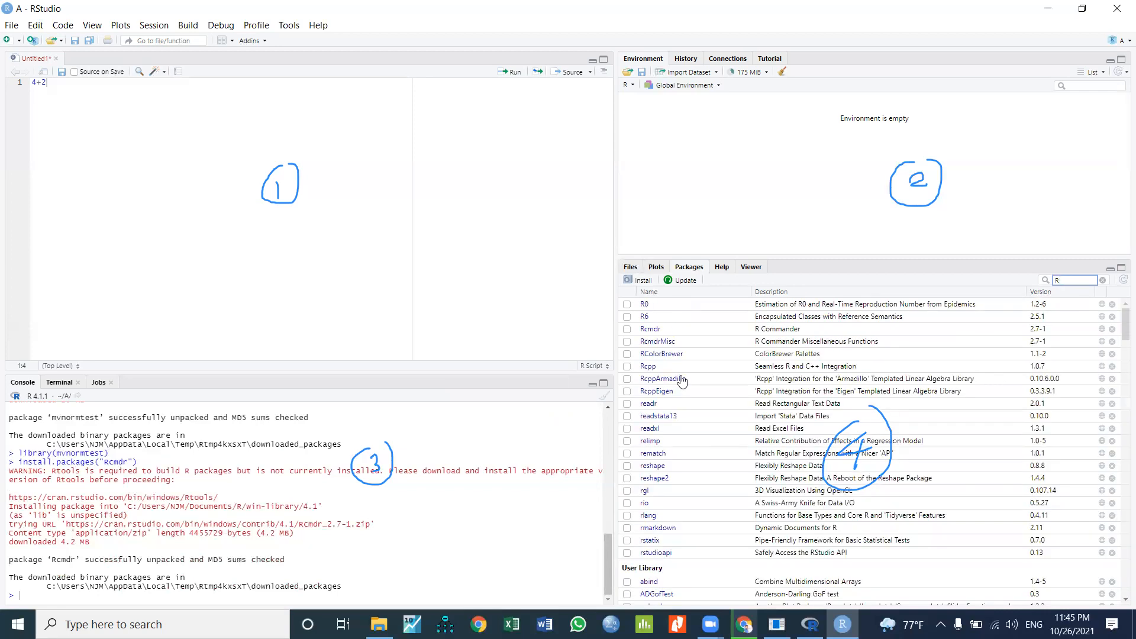
pyautogui.click(627, 329)
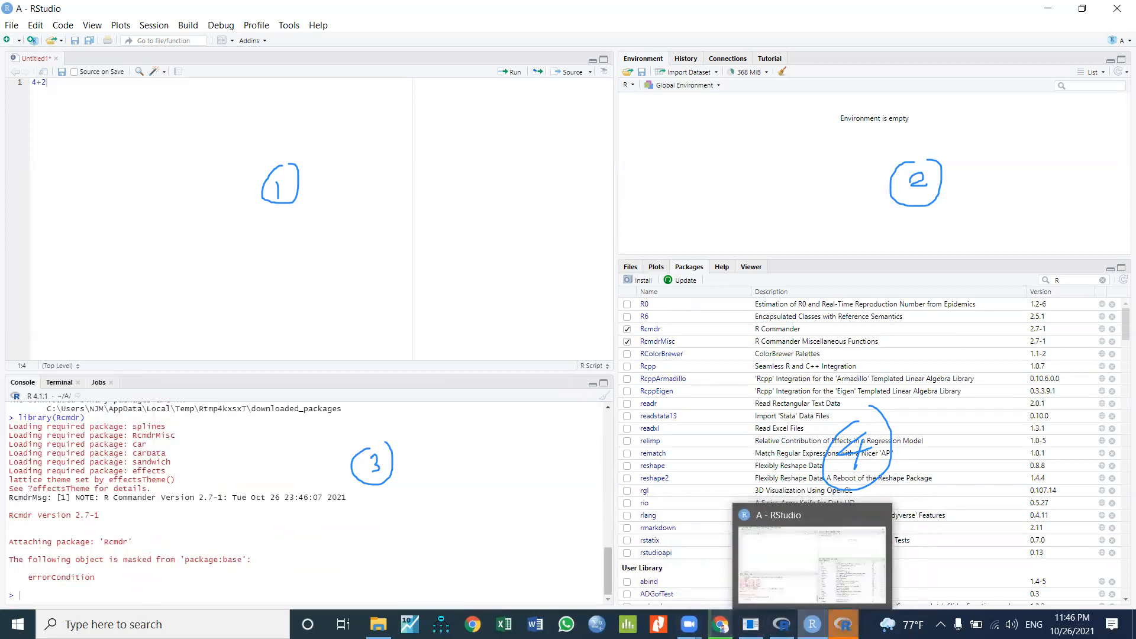
pyautogui.click(843, 624)
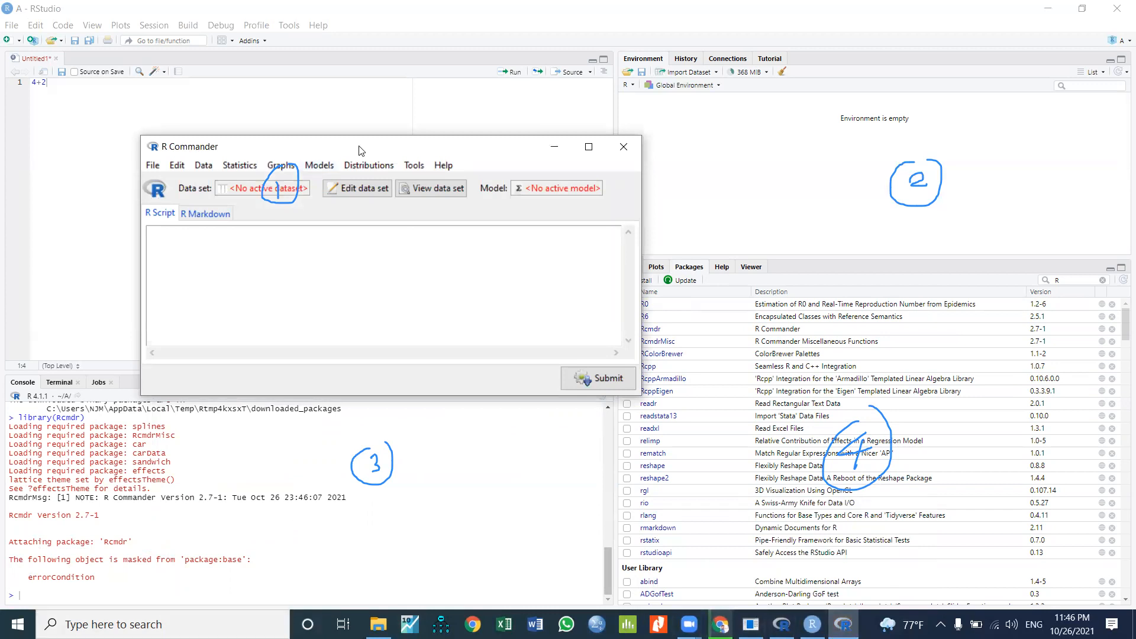
pyautogui.moveTo(349, 137); pyautogui.dragTo(310, 99)
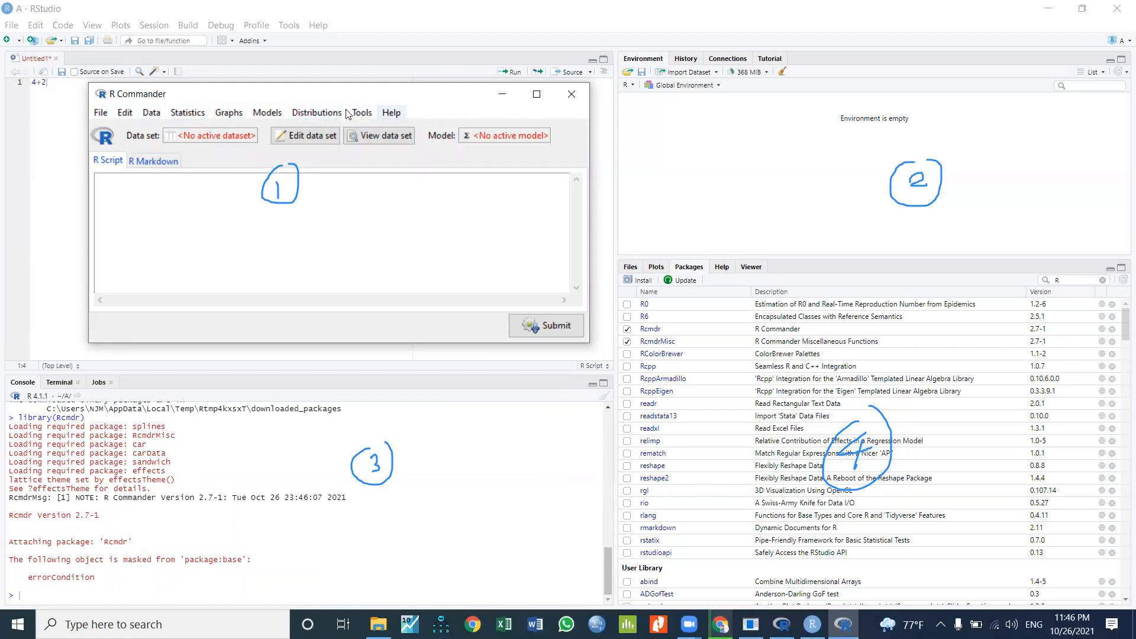
# - Examine the data import, statistics, graph, model and file options that R Commander offers, including the dimensional analysis and variance tests
pyautogui.click(191, 114)
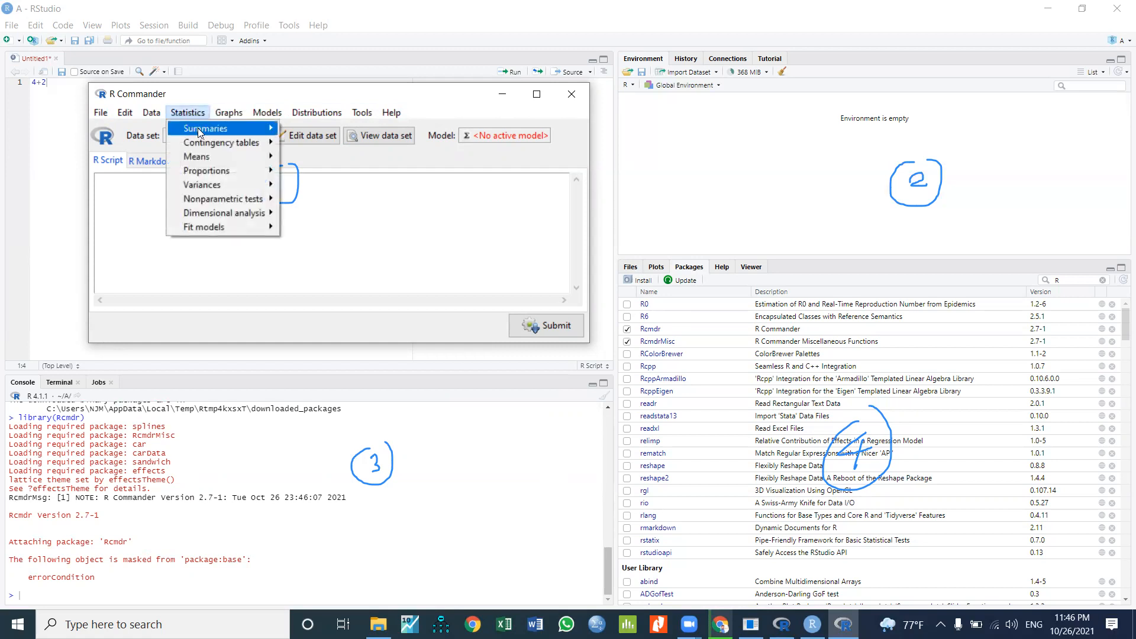
pyautogui.moveTo(154, 117)
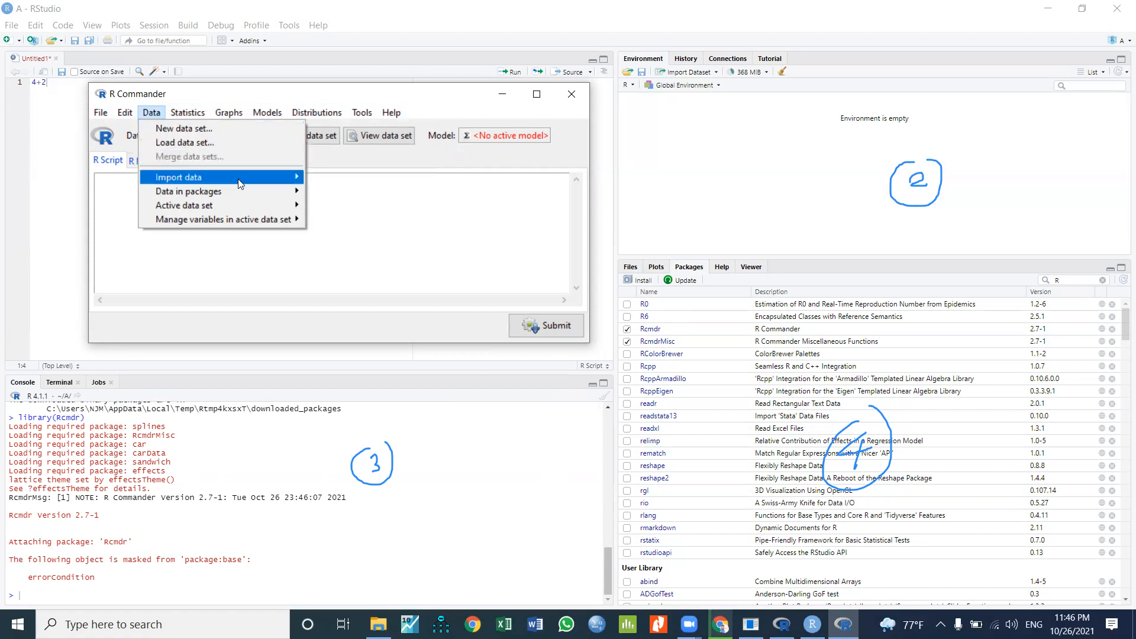
pyautogui.moveTo(237, 179)
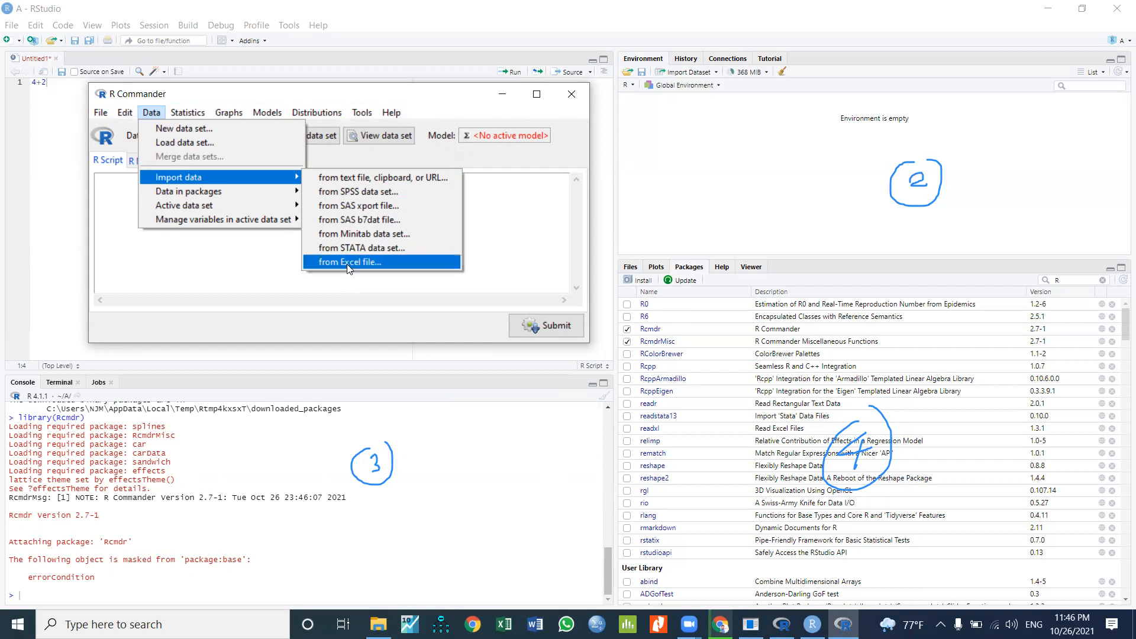
pyautogui.moveTo(208, 120)
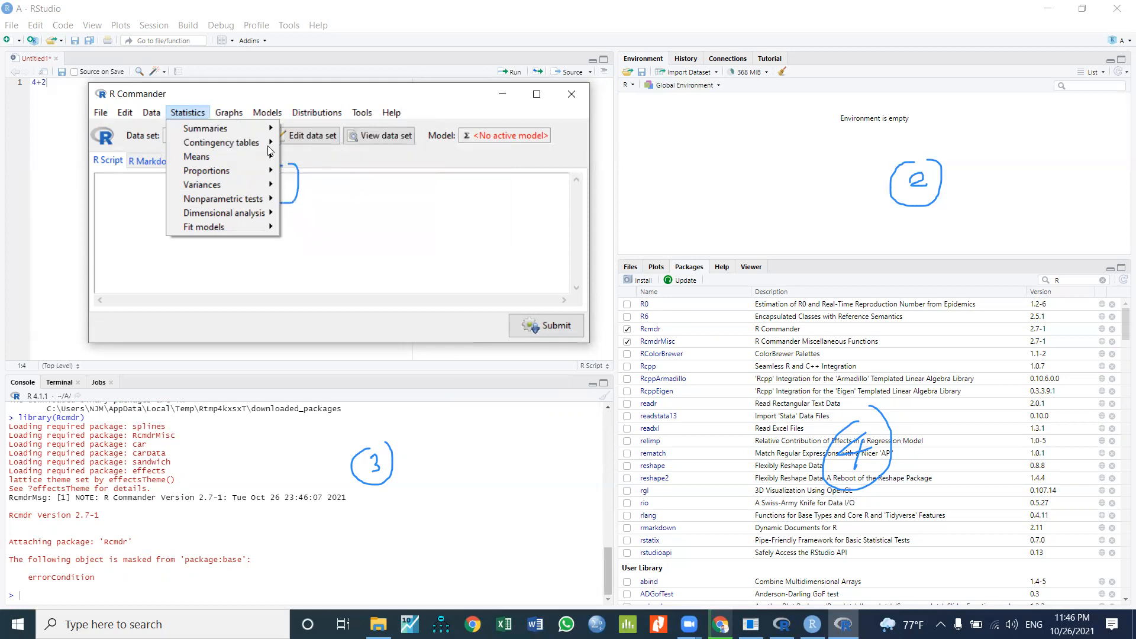
pyautogui.moveTo(257, 158)
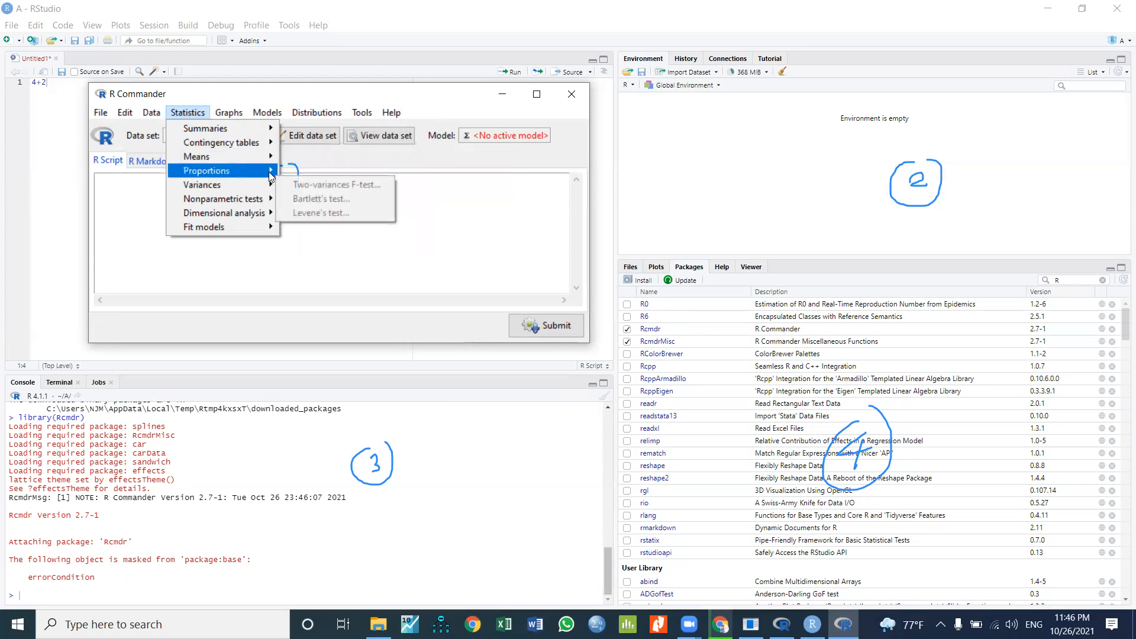
pyautogui.moveTo(265, 229)
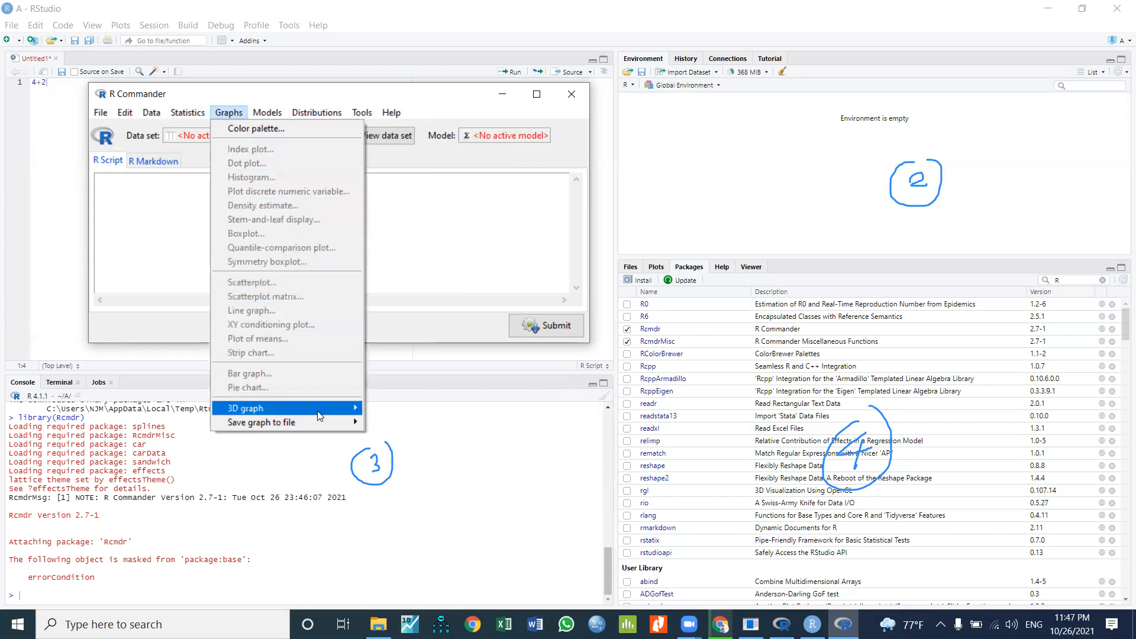
pyautogui.moveTo(269, 115)
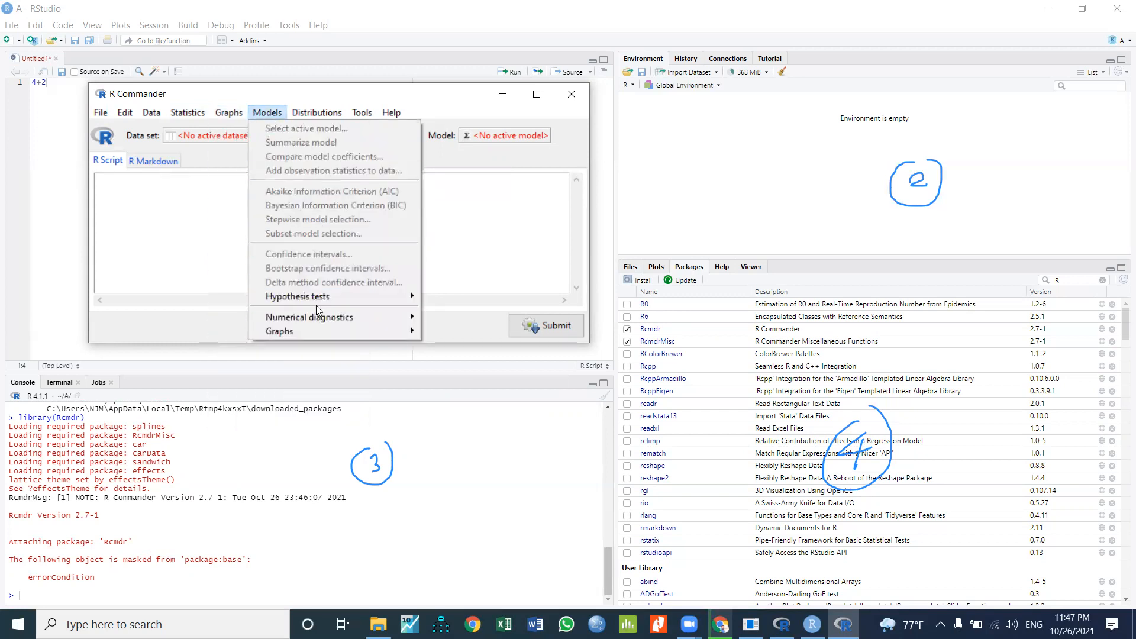
pyautogui.moveTo(323, 115)
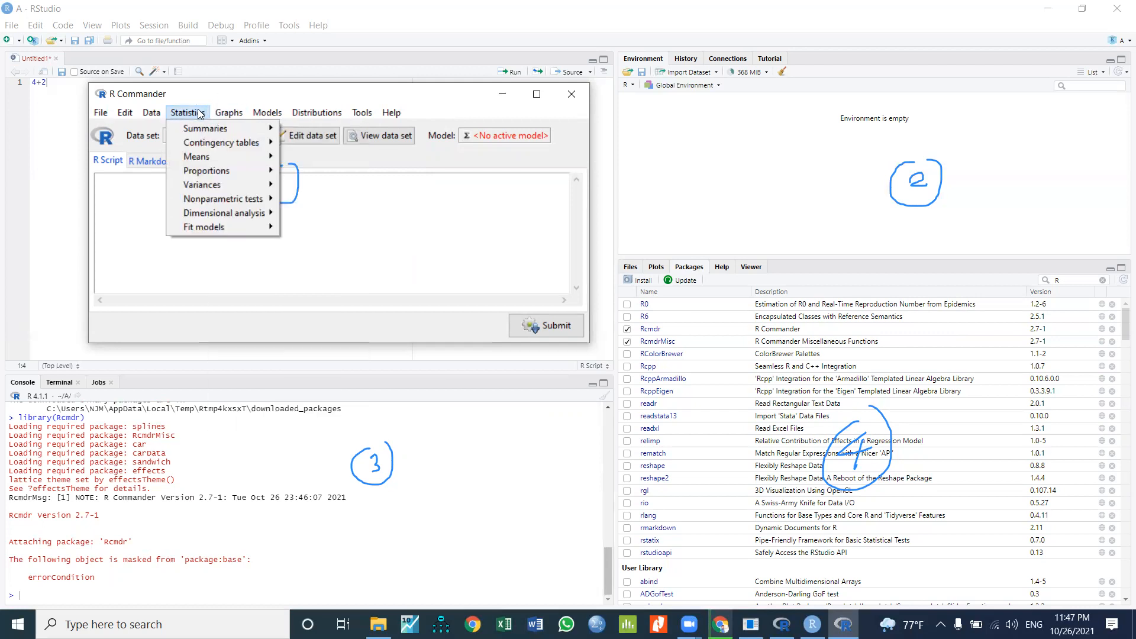
pyautogui.moveTo(152, 112)
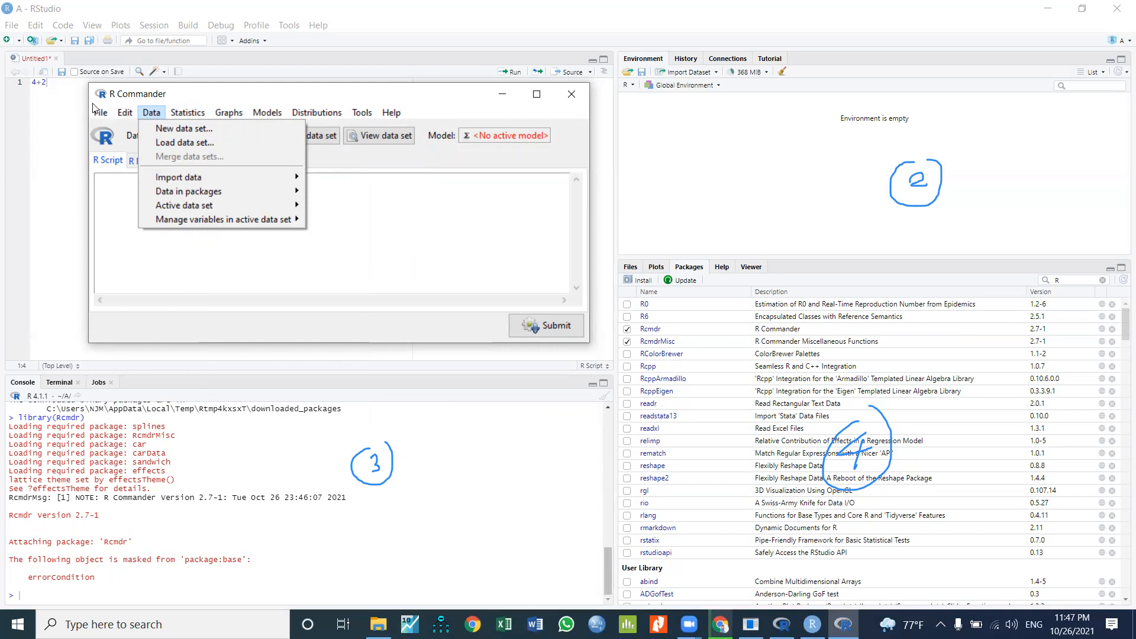
pyautogui.moveTo(92, 107)
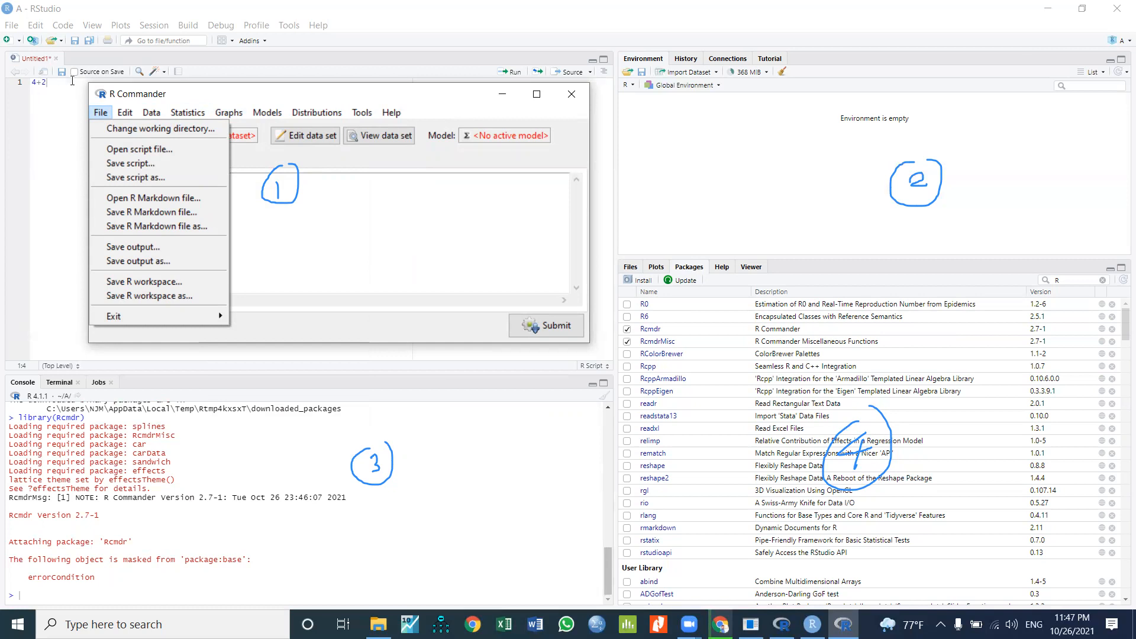
pyautogui.click(188, 112)
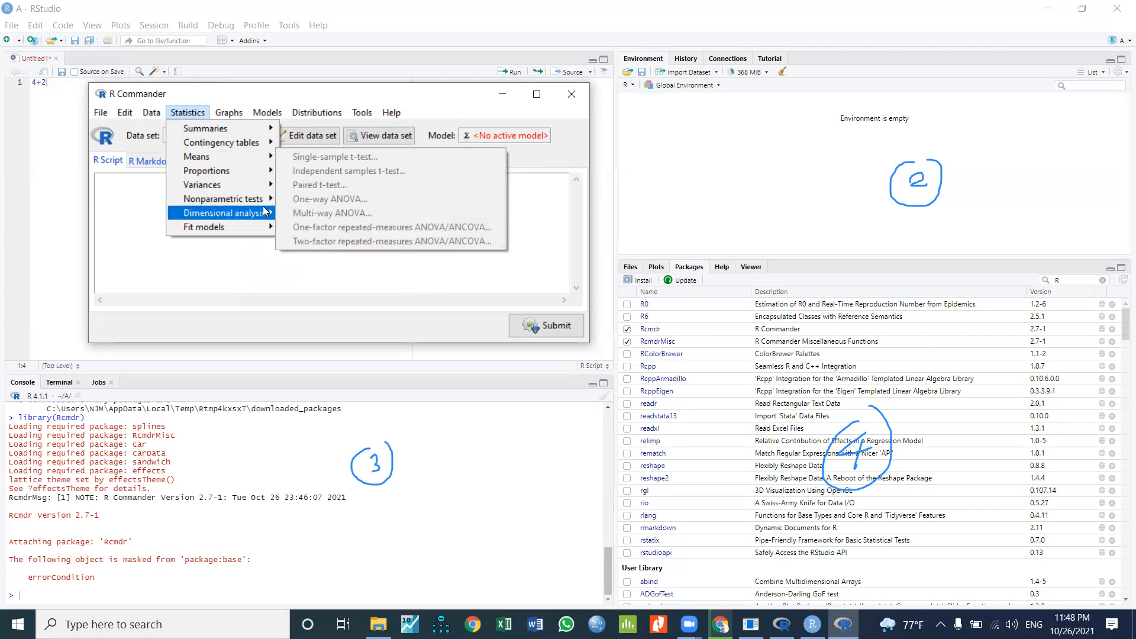
pyautogui.moveTo(264, 211)
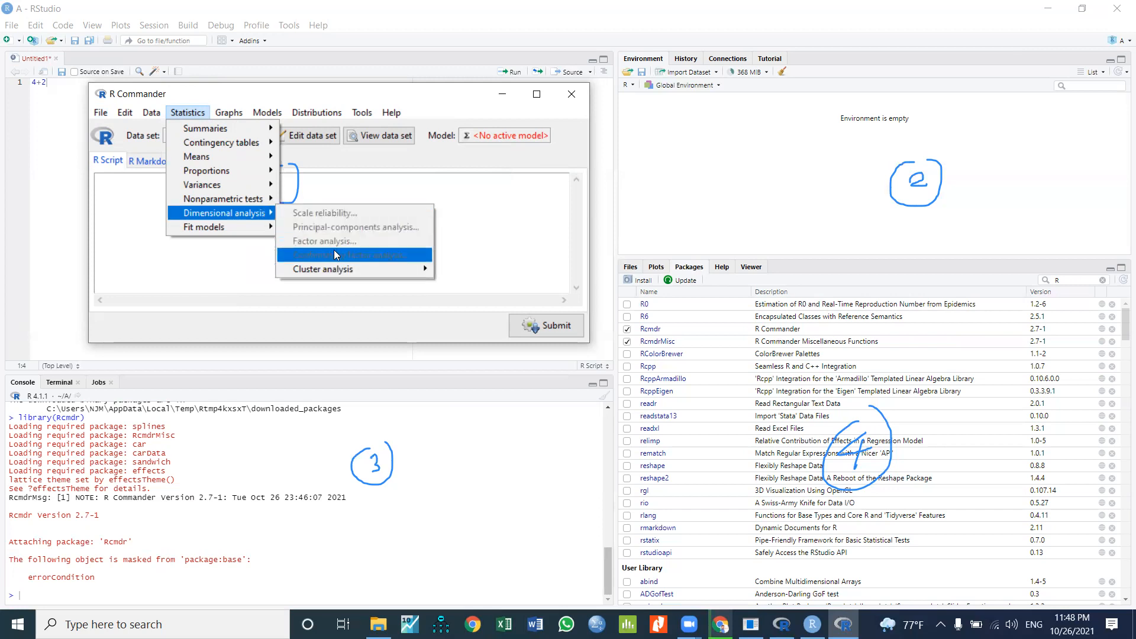
pyautogui.moveTo(351, 270)
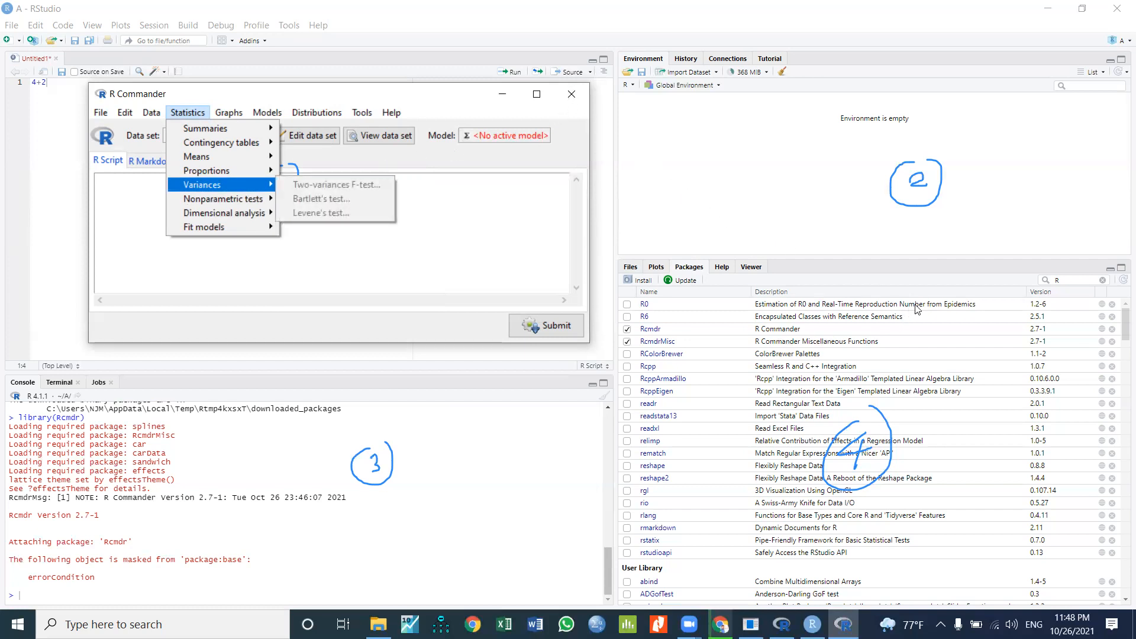
pyautogui.click(86, 118)
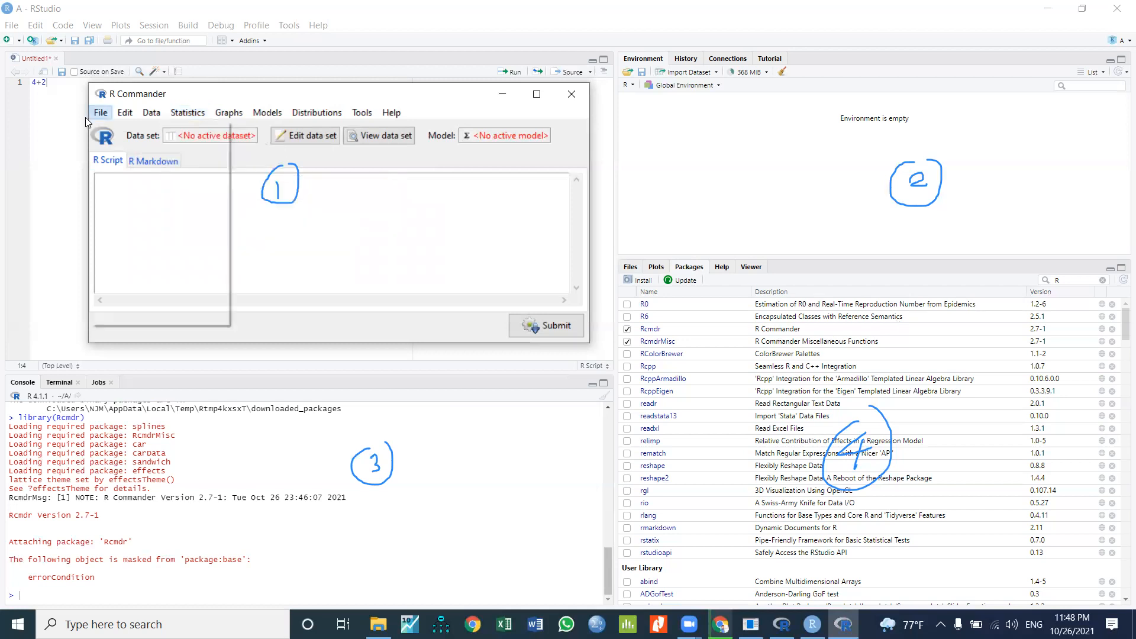
# - Close R Commander and confirm the exit
pyautogui.click(100, 113)
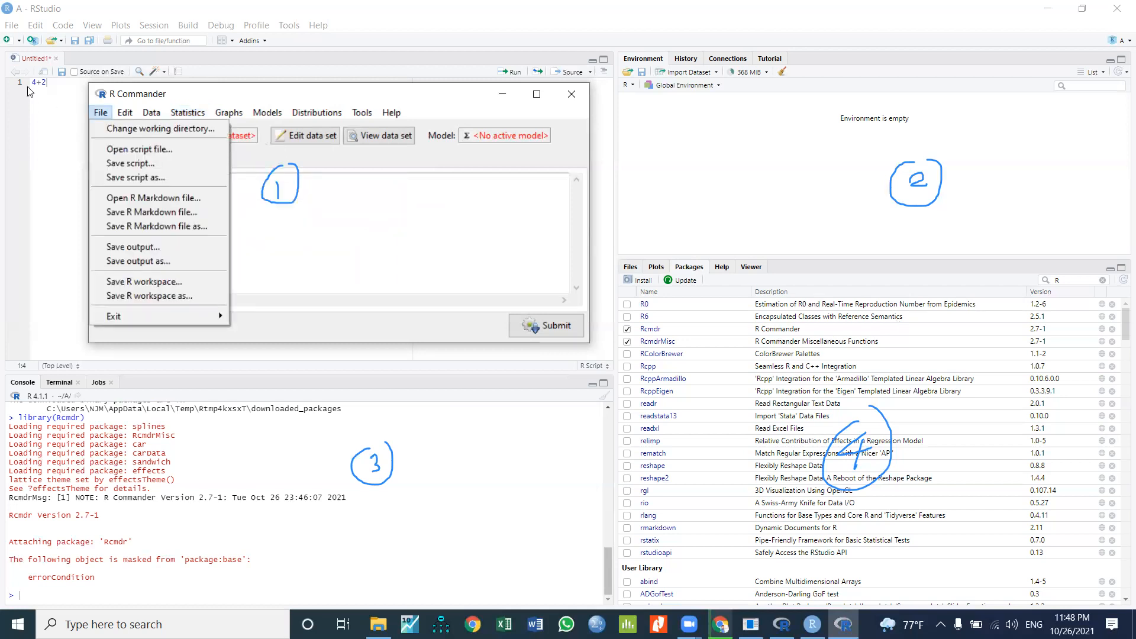
pyautogui.click(575, 96)
pyautogui.click(574, 96)
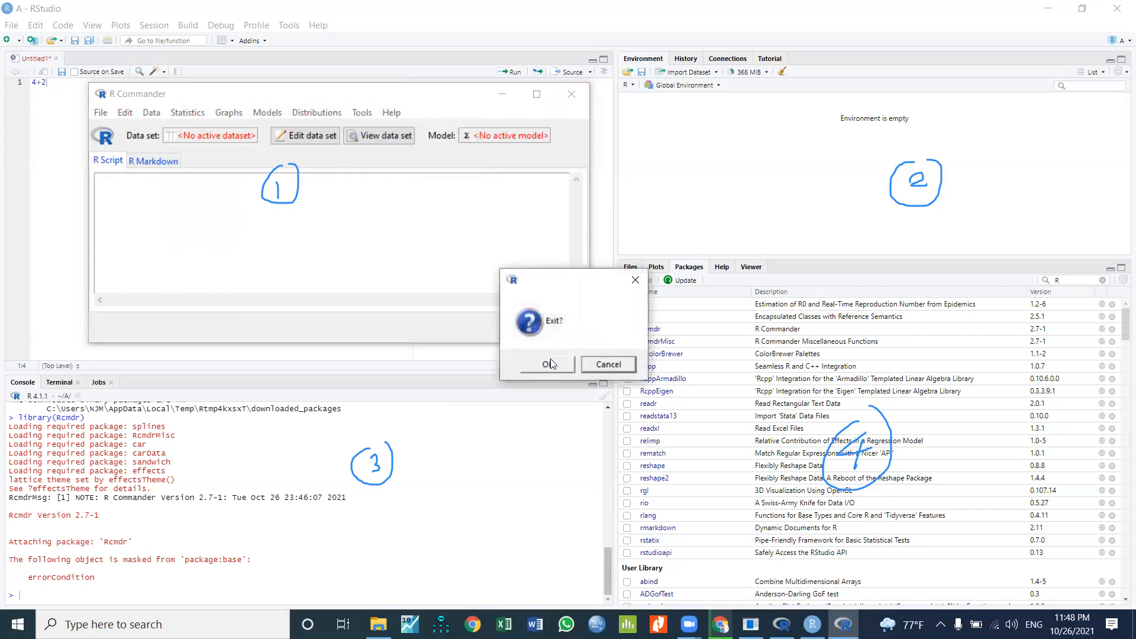
pyautogui.click(565, 367)
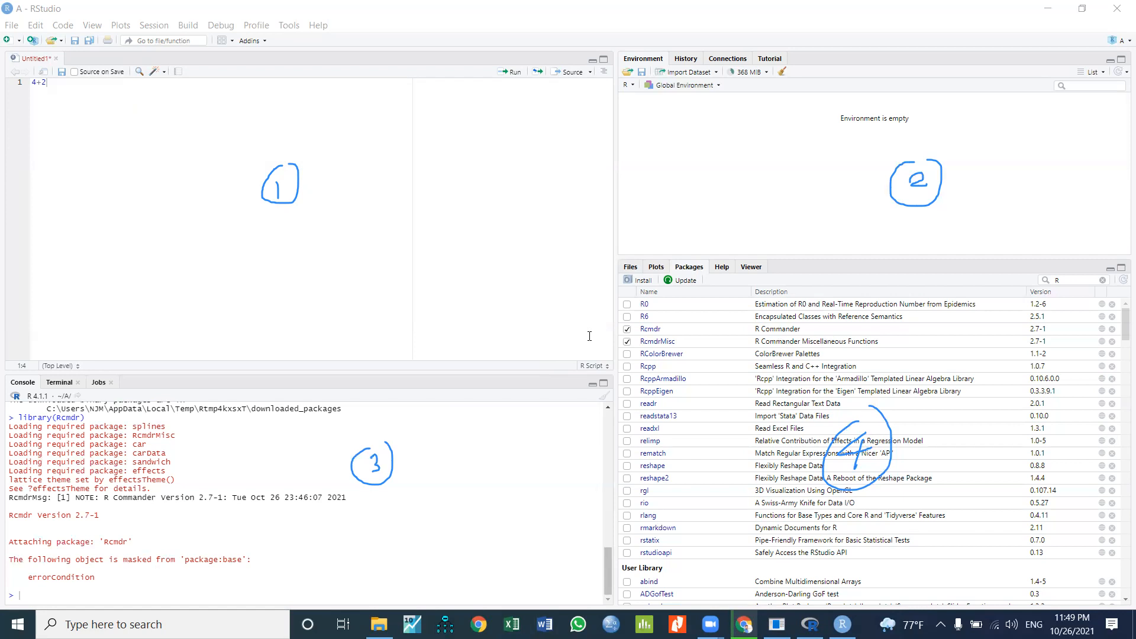
pyautogui.click(517, 46)
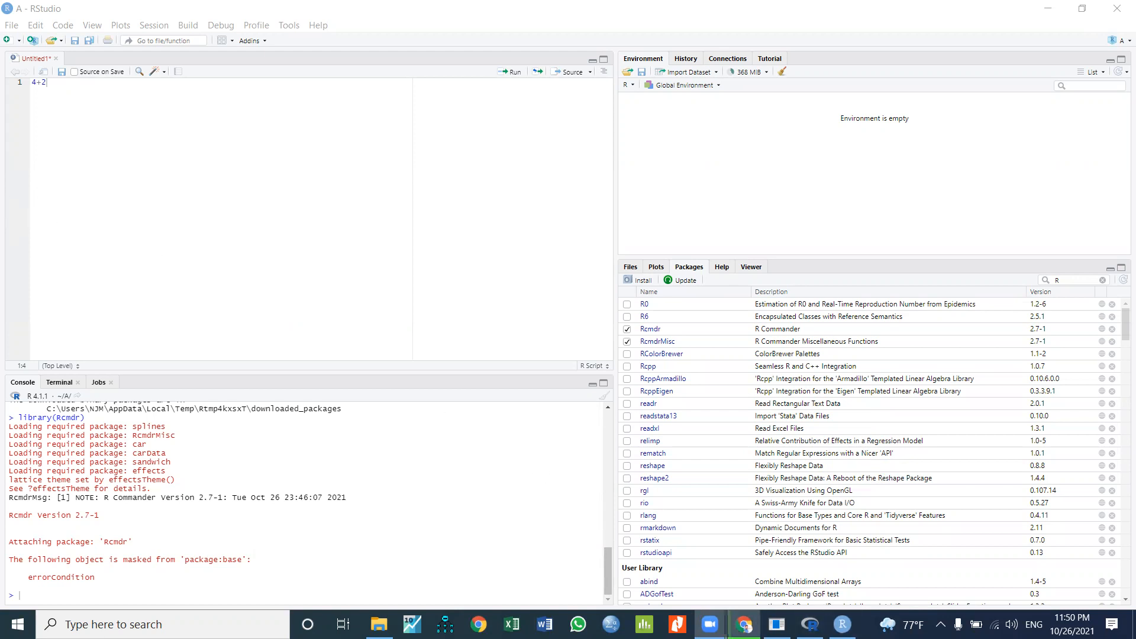
# - Switch to Chrome and go back from the R 4.1.1 download page to the Google results for CRAN mirrors page
pyautogui.click(744, 625)
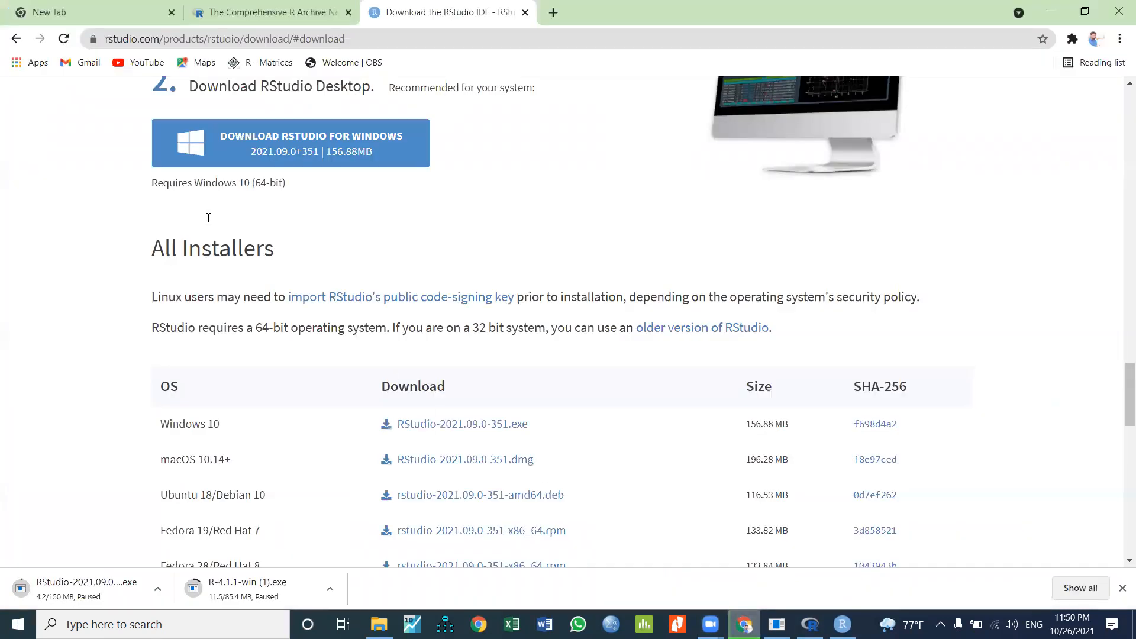
pyautogui.click(244, 9)
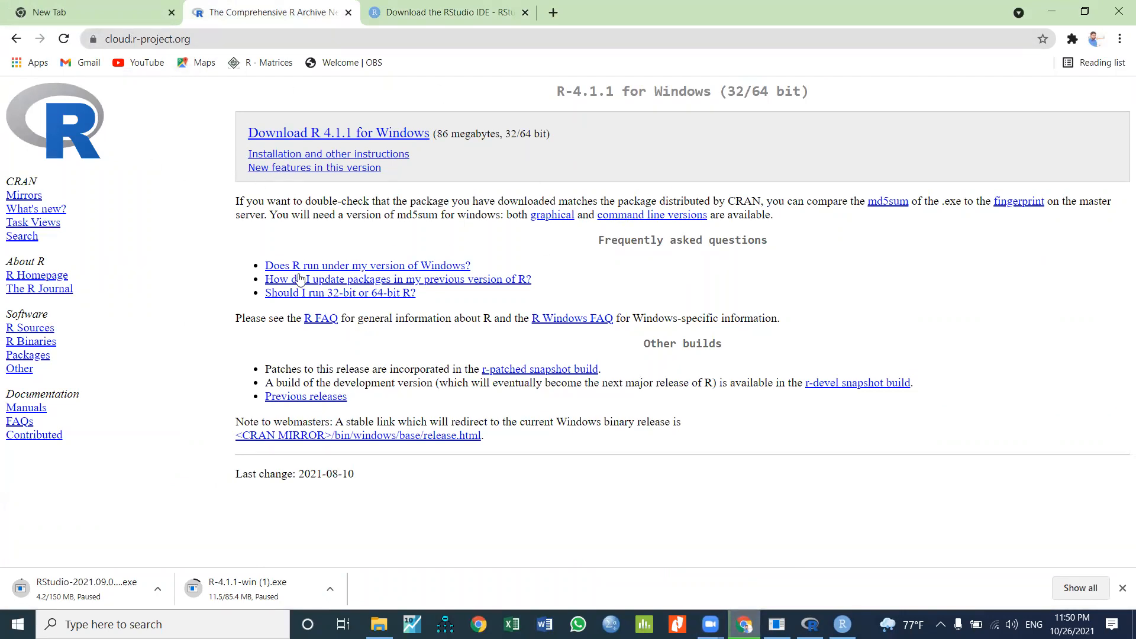
pyautogui.click(13, 38)
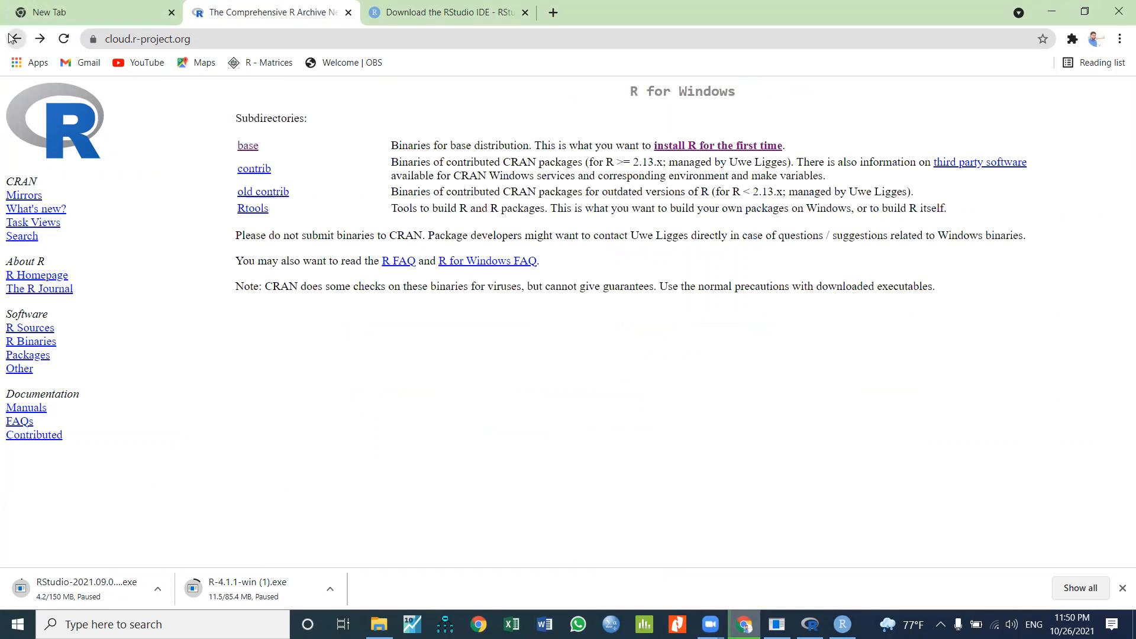
pyautogui.click(13, 38)
pyautogui.click(13, 38)
pyautogui.click(14, 38)
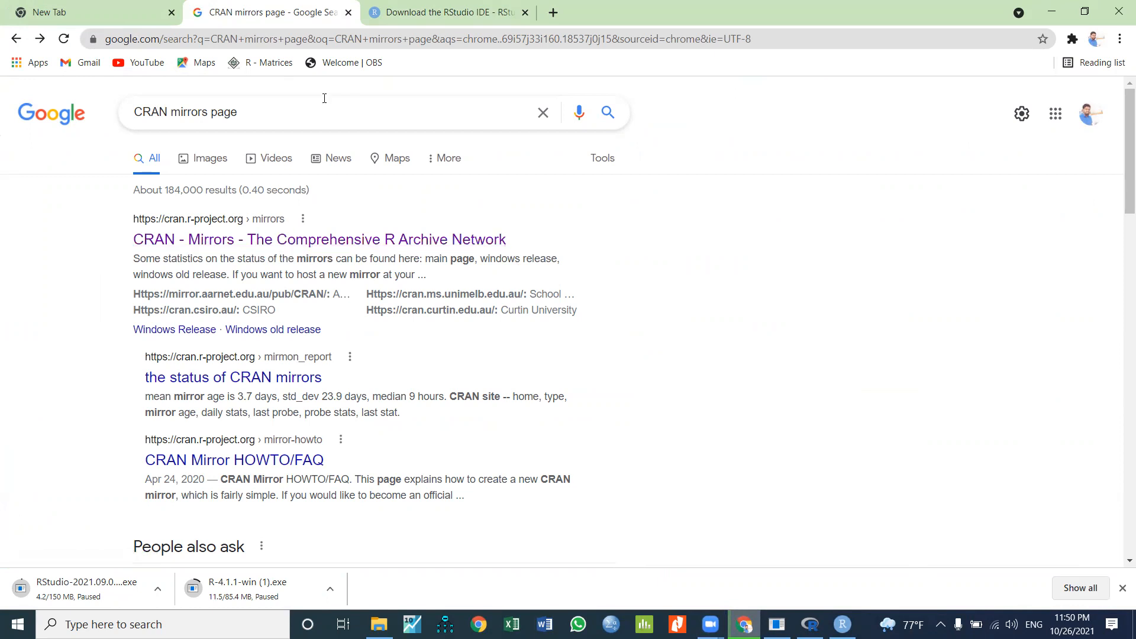
# - Review the RStudio Desktop installation steps on the RStudio download page, and return to RStudio
pyautogui.click(403, 5)
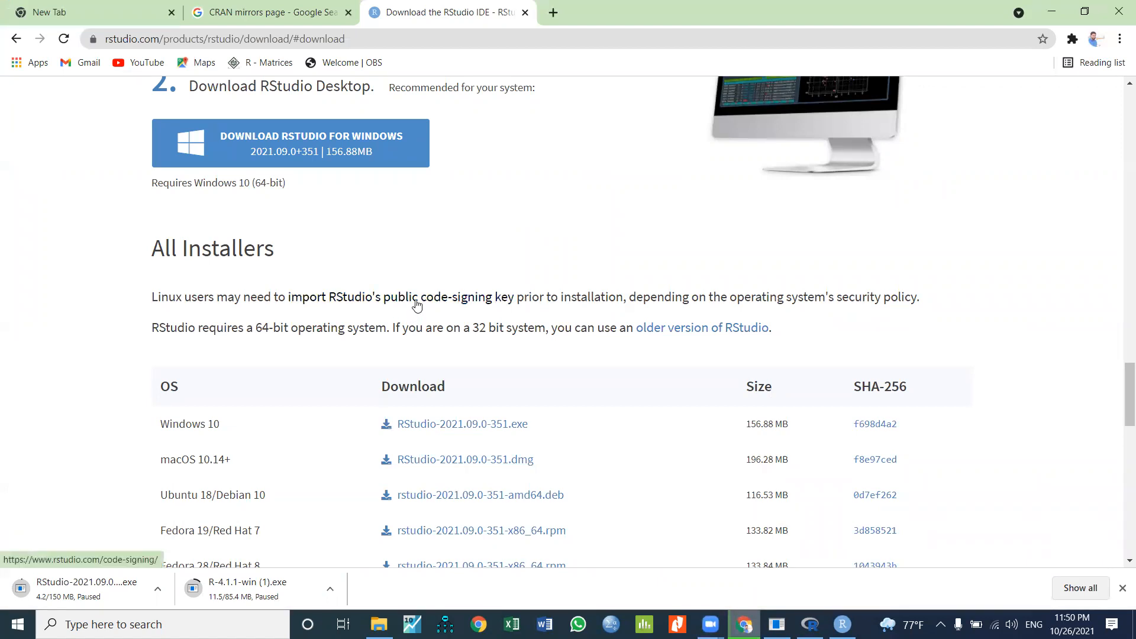
pyautogui.scroll(2, 416, 305)
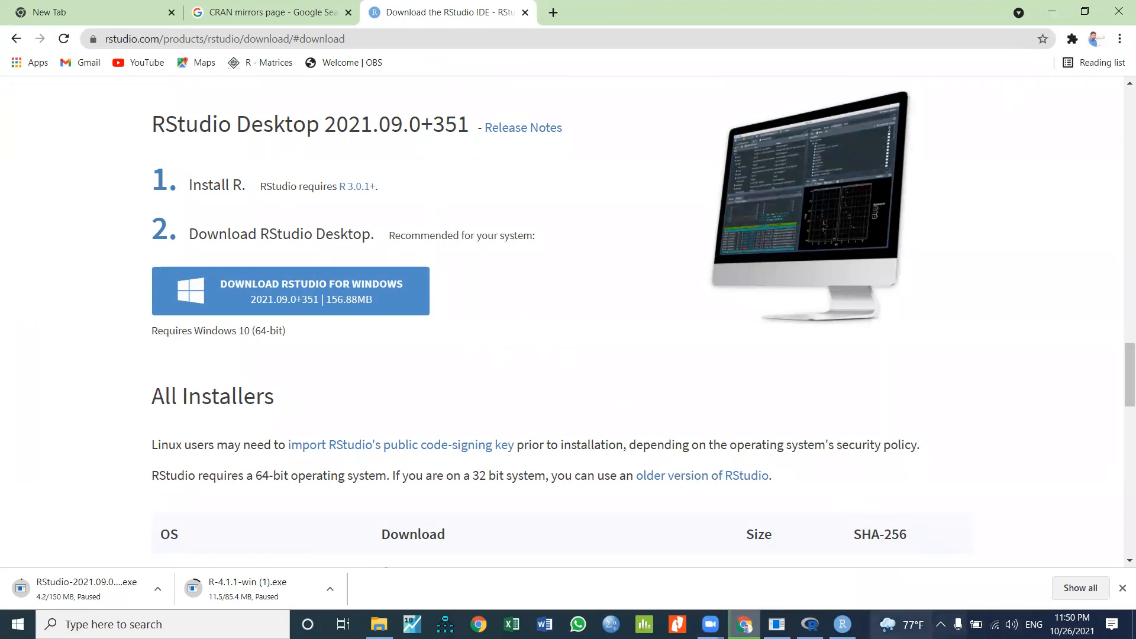
pyautogui.click(843, 625)
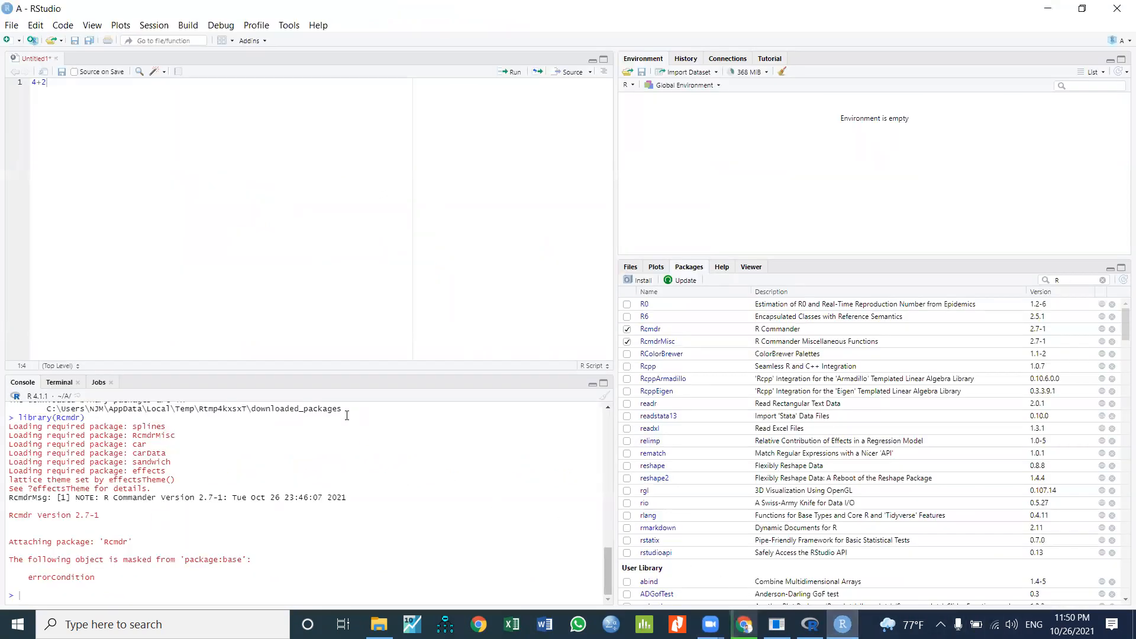